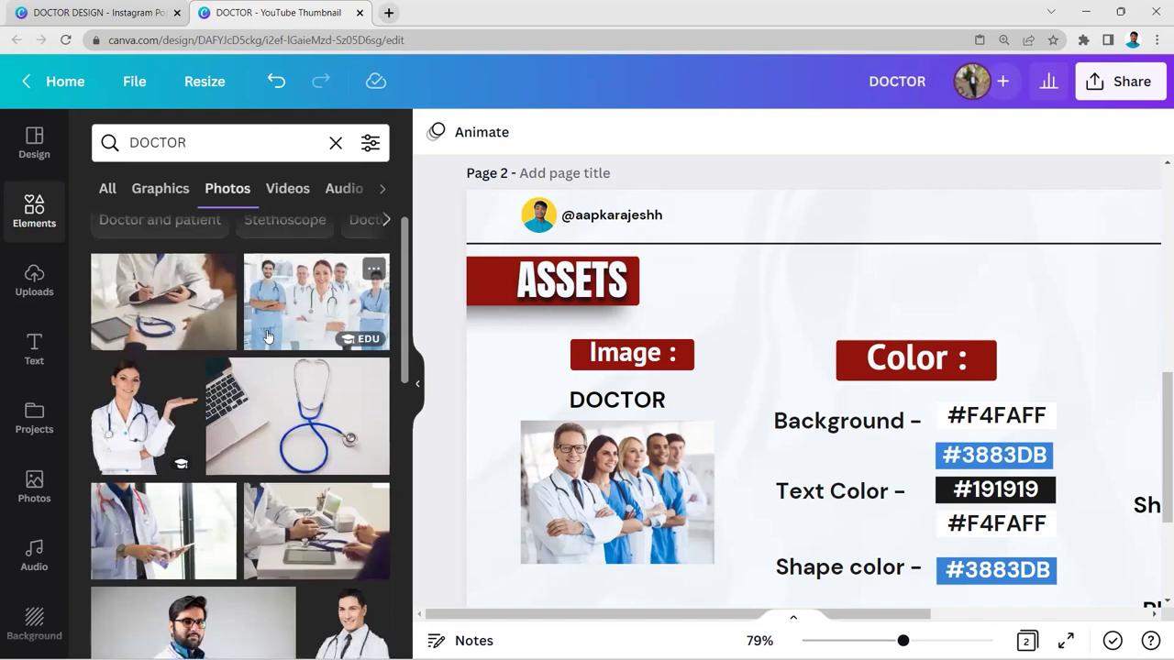
- Browse the photo results for DOCTOR in the elements library
scroll(302, 429, "down", 10)
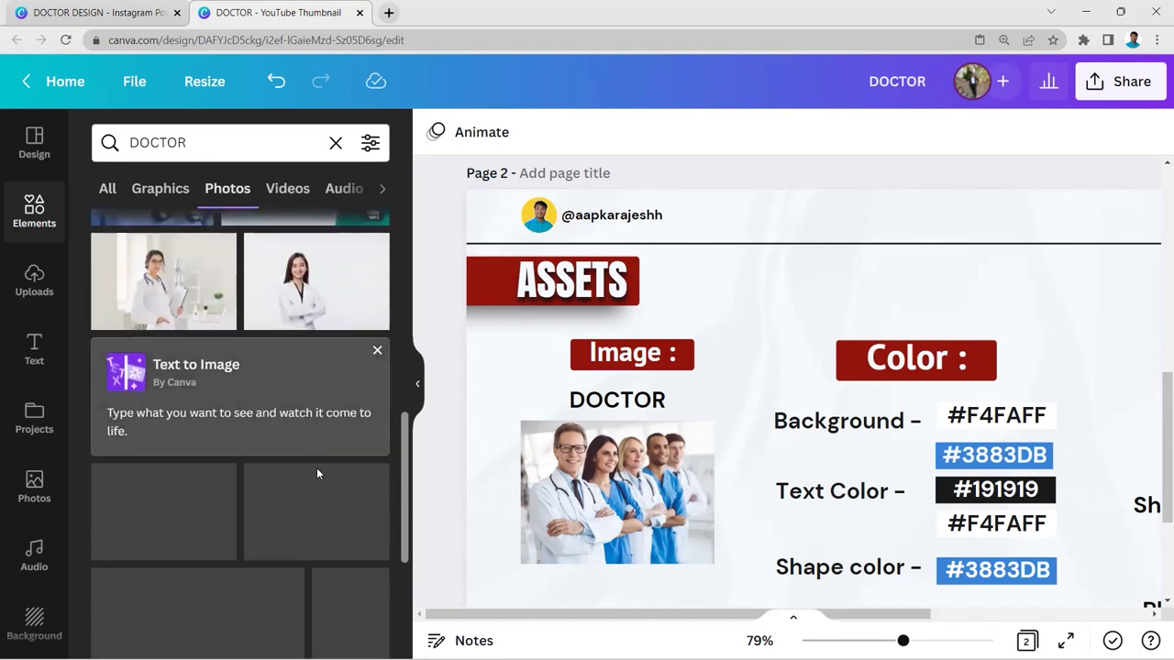
scroll(338, 473, "down", 10)
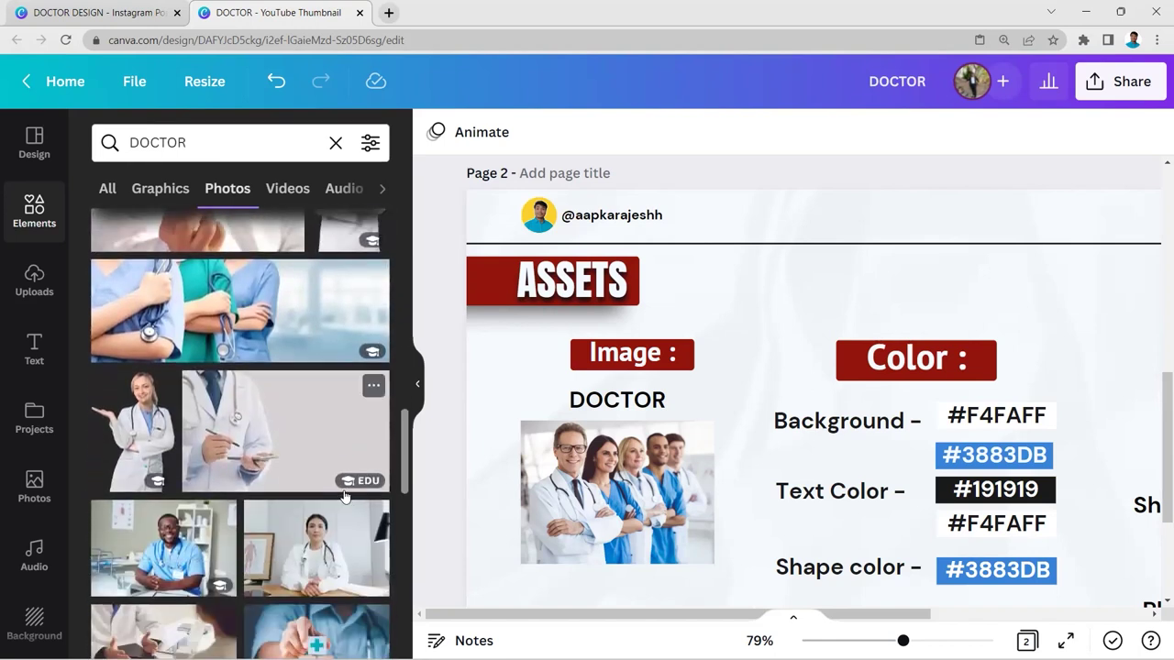
scroll(346, 502, "down", 10)
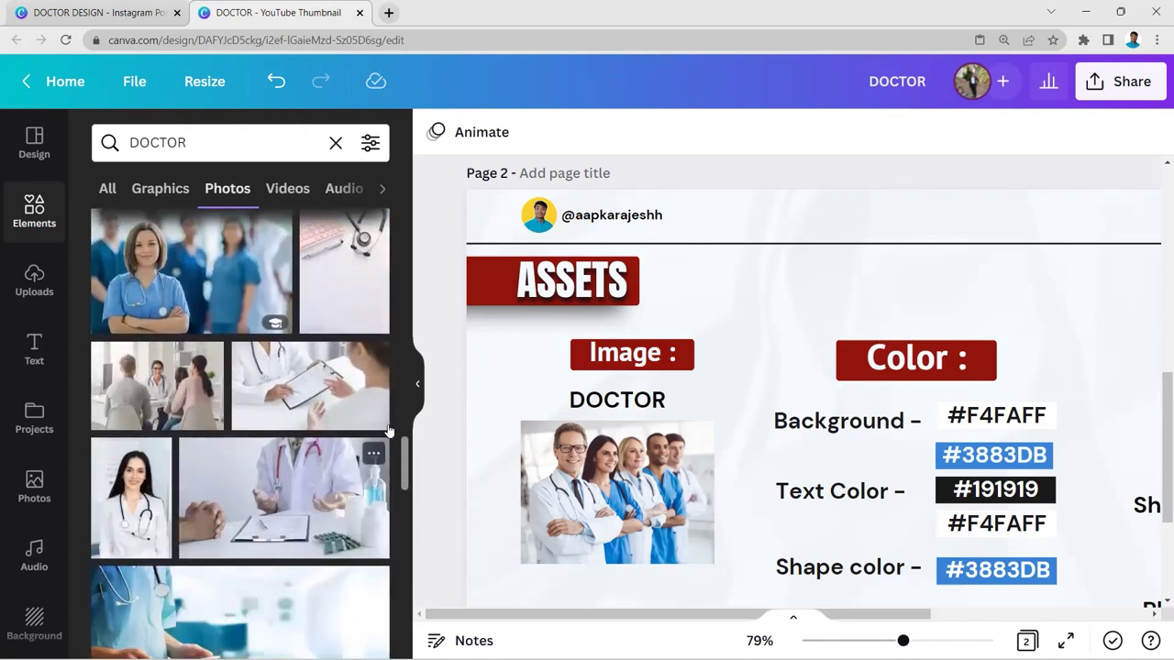
left_click(418, 384)
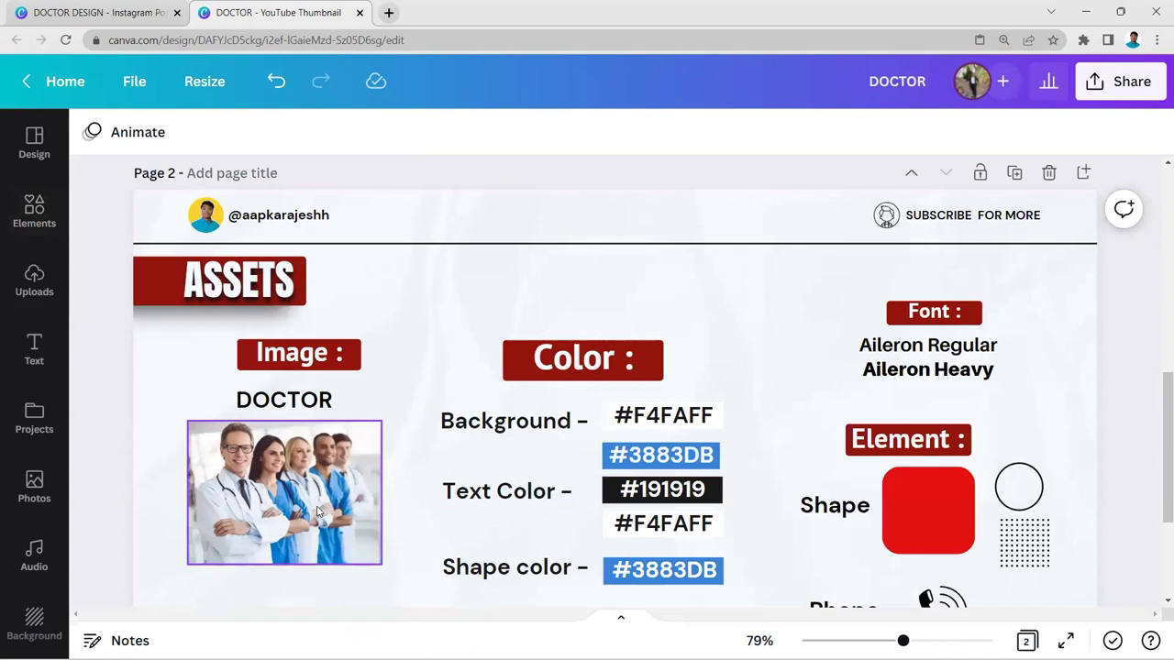
- Examine the logo, color codes, fonts and elements listed on the ASSETS page
scroll(243, 481, "down", 5, "ctrl")
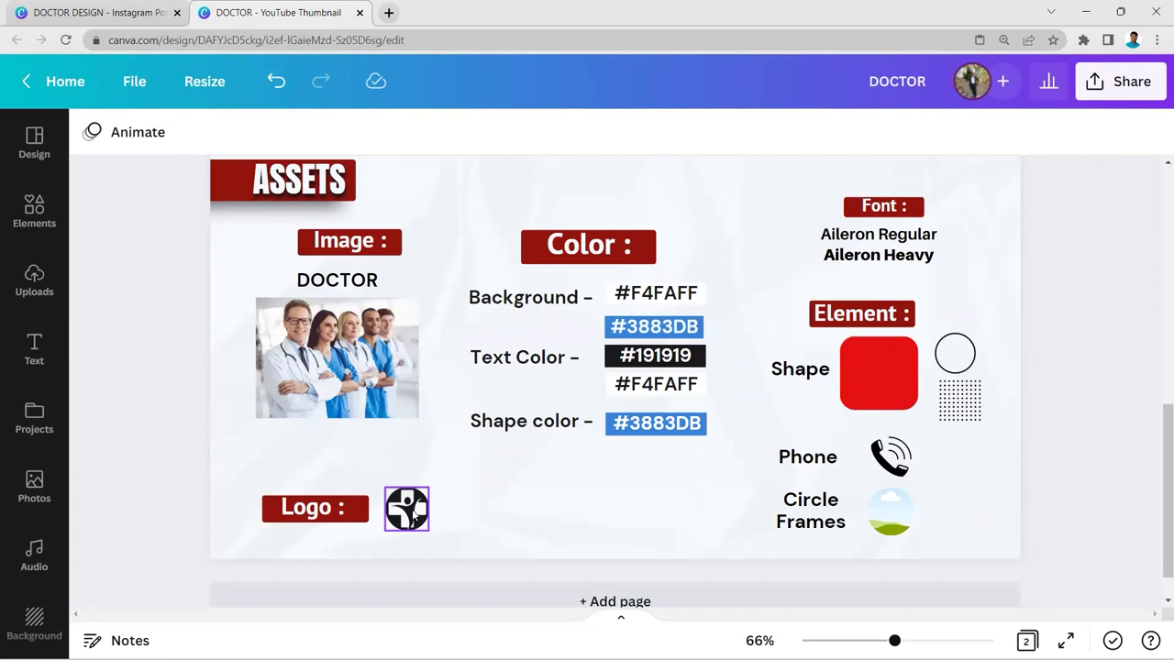
scroll(412, 512, "up", 1)
scroll(412, 513, "down", 1)
left_click(35, 211)
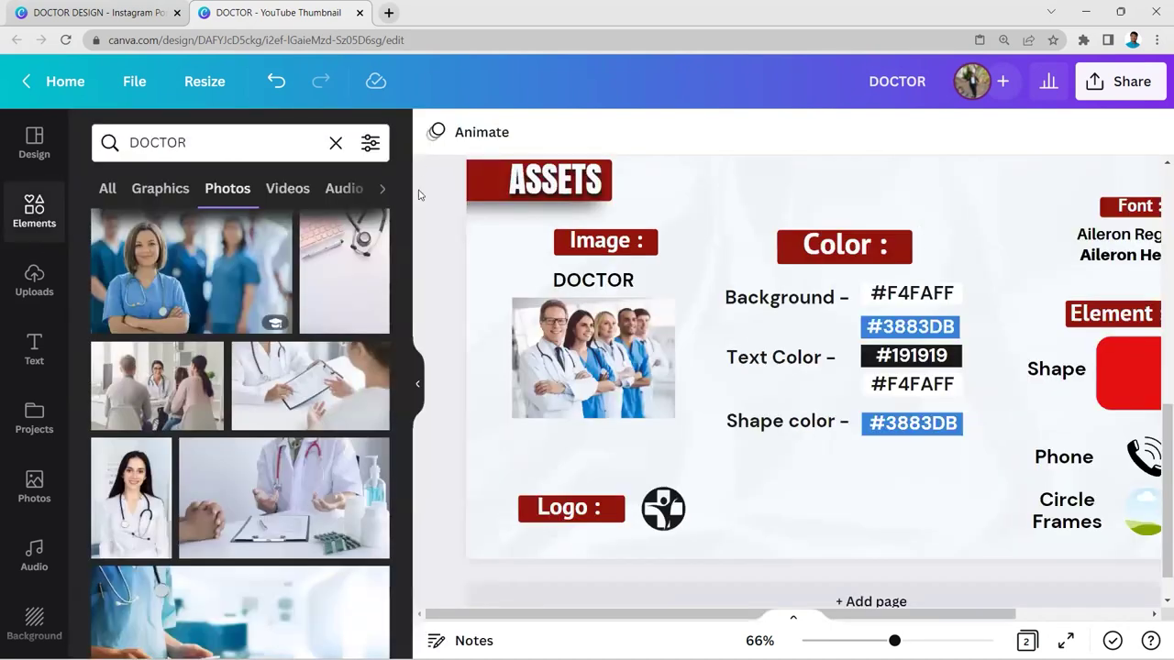
left_click(418, 383)
scroll(614, 318, "up", 1)
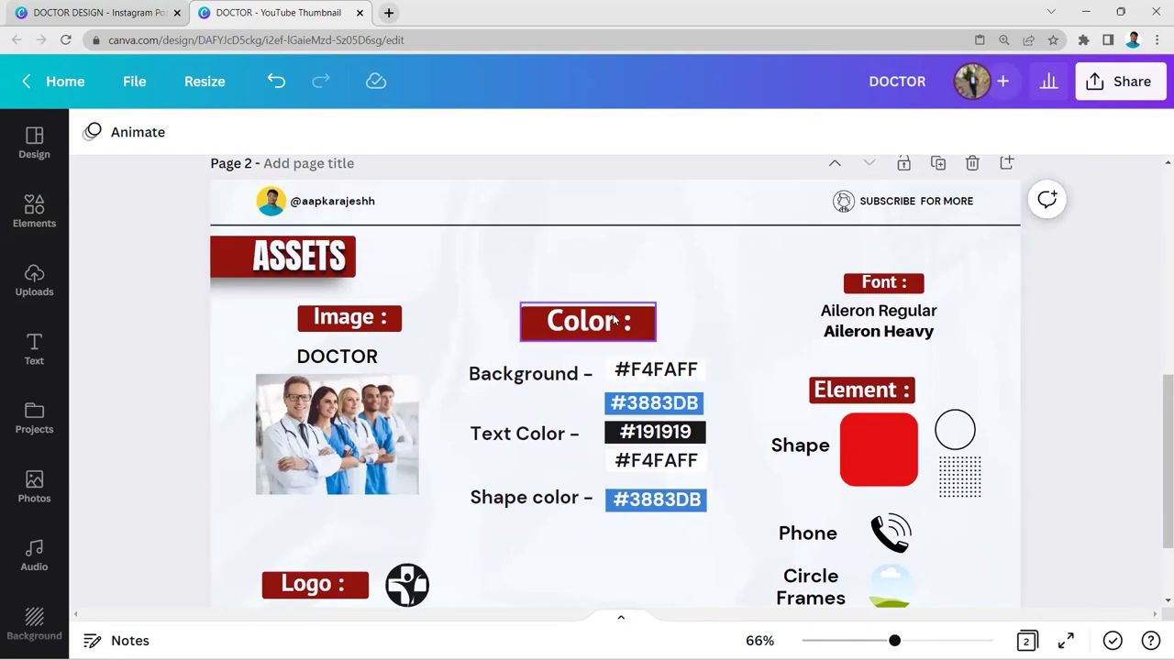
left_click(659, 374)
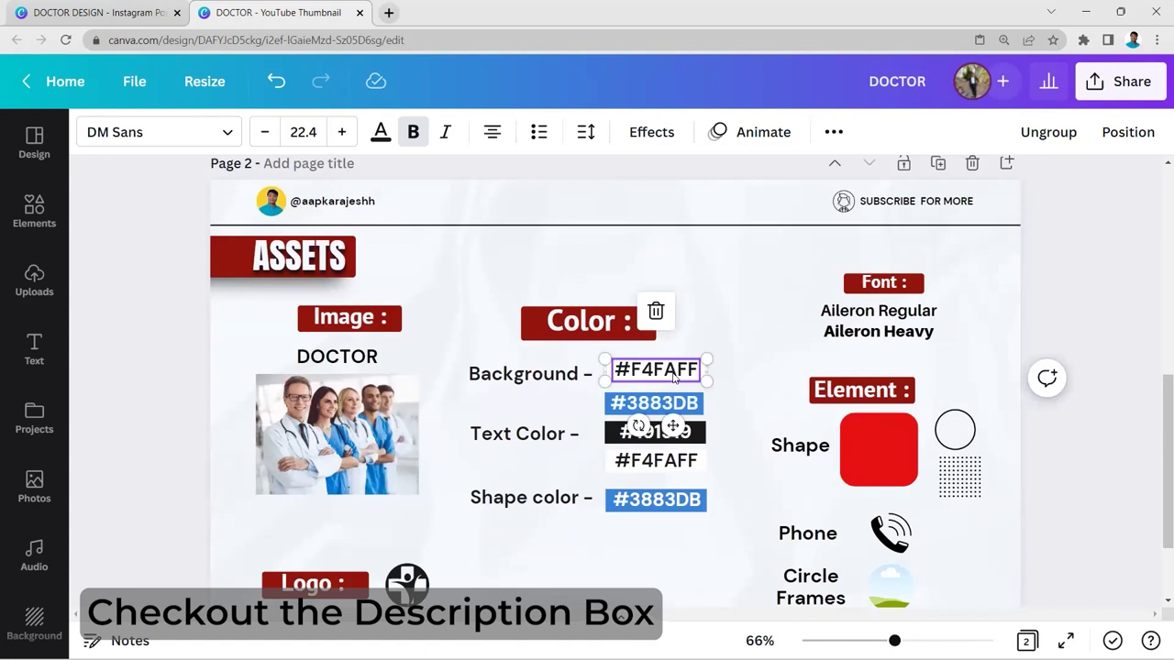
left_click(711, 349)
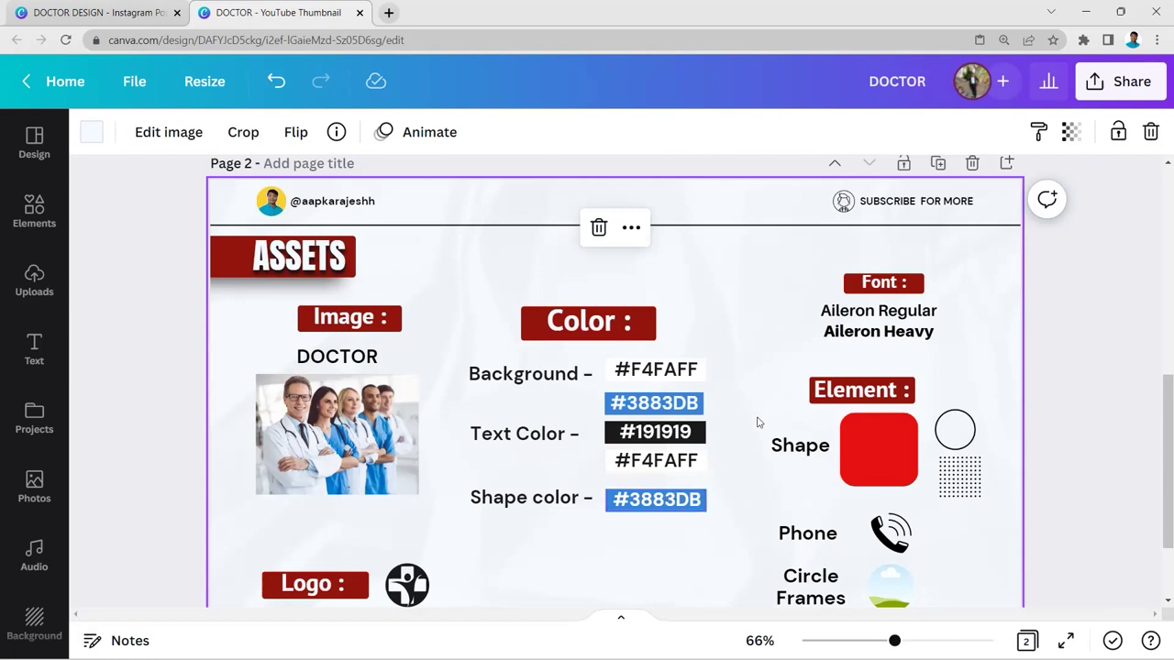
scroll(901, 336, "down", 1)
scroll(902, 260, "up", 1)
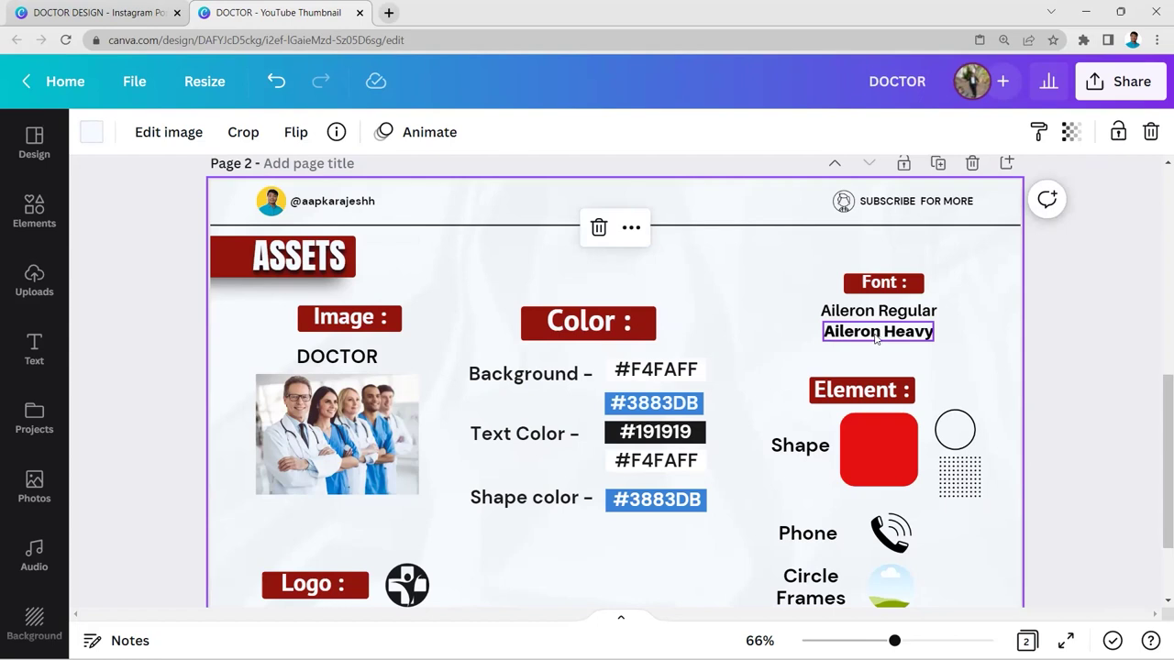
scroll(864, 402, "down", 2)
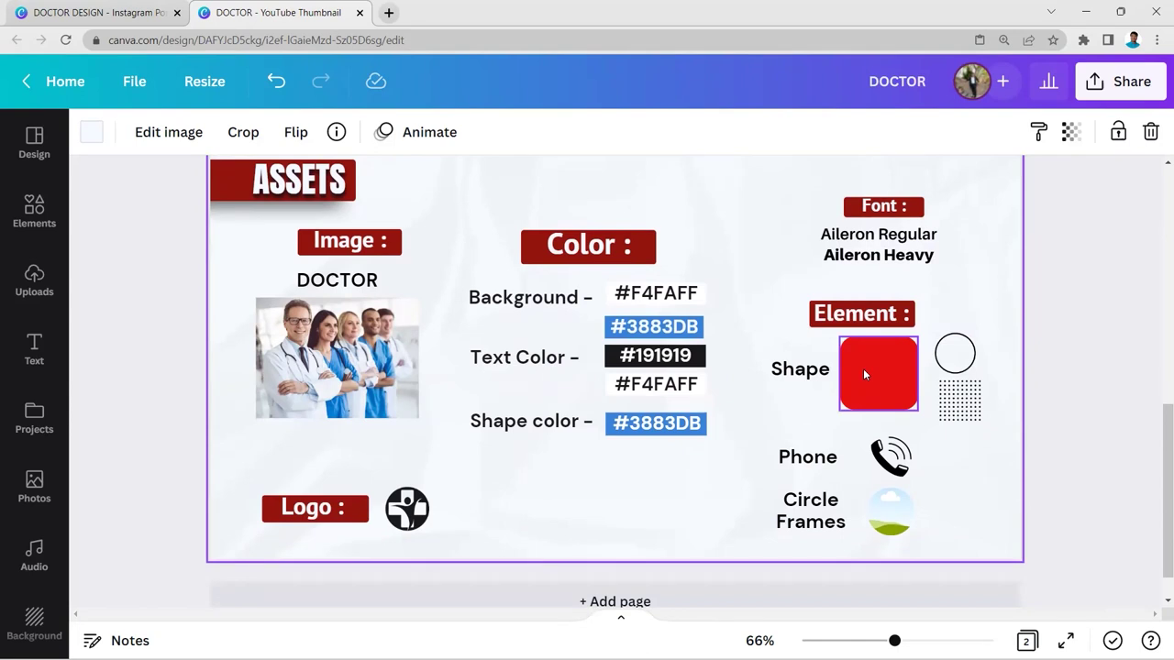
- Select the red rounded square and clear the element search to view the basic Lines & Shapes
left_click(863, 368)
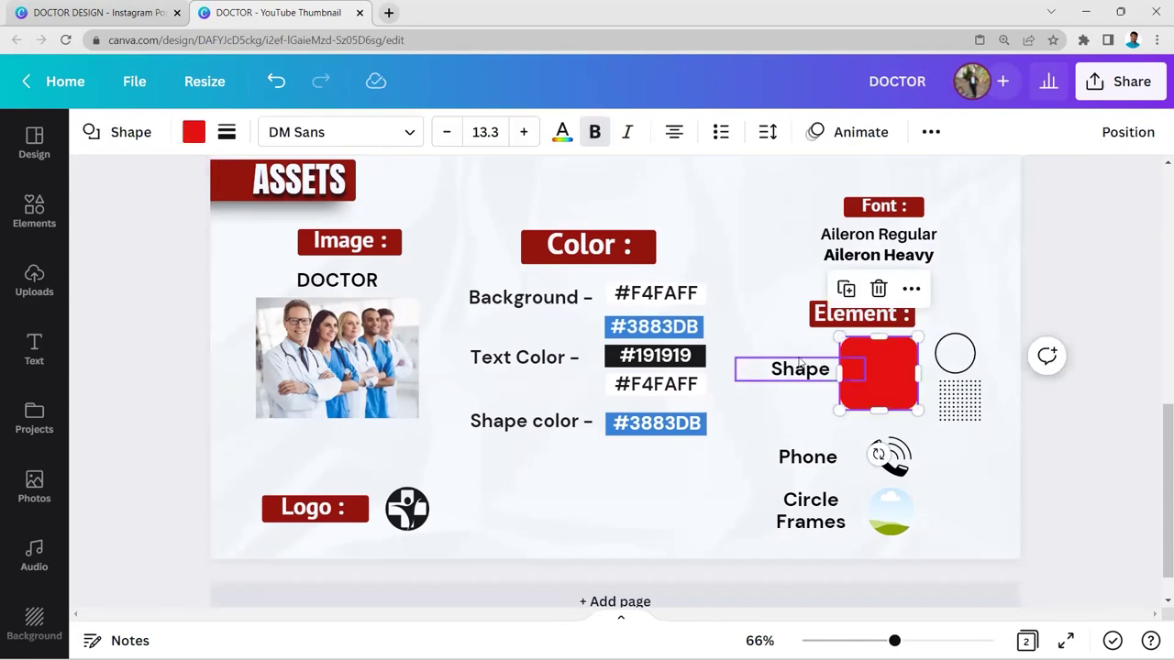
left_click(34, 213)
left_click(333, 143)
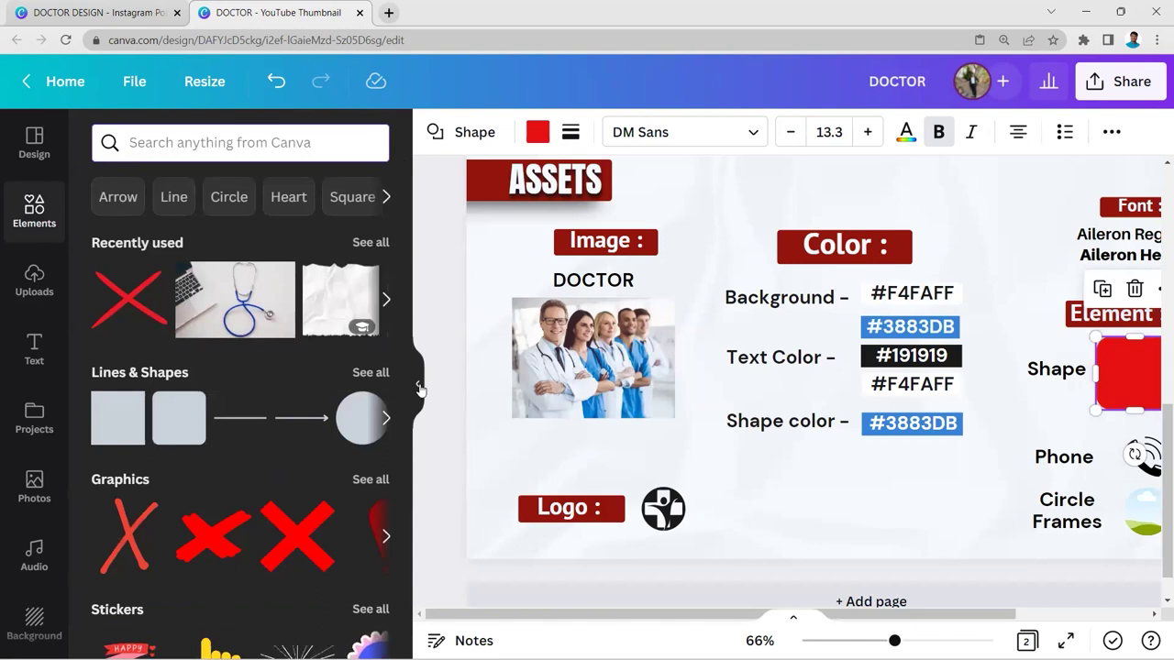
left_click(417, 383)
- Select the circle outline on the ASSETS page and search the graphics library for CIRCLE
key("Tab")
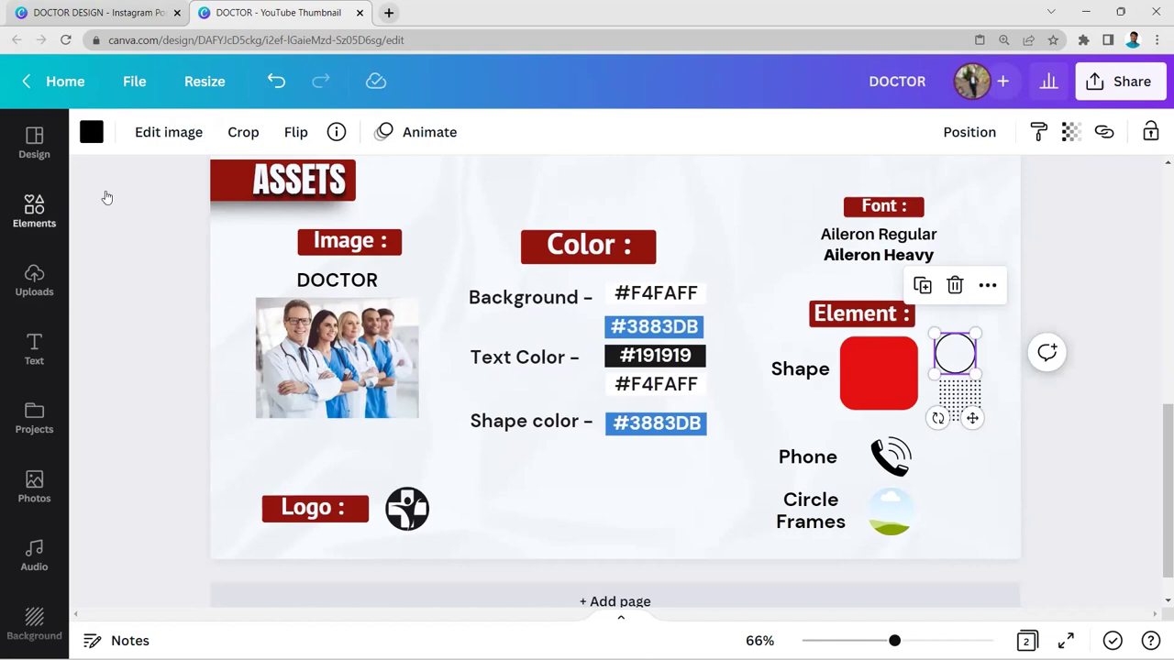
left_click(56, 209)
left_click(216, 145)
type("C")
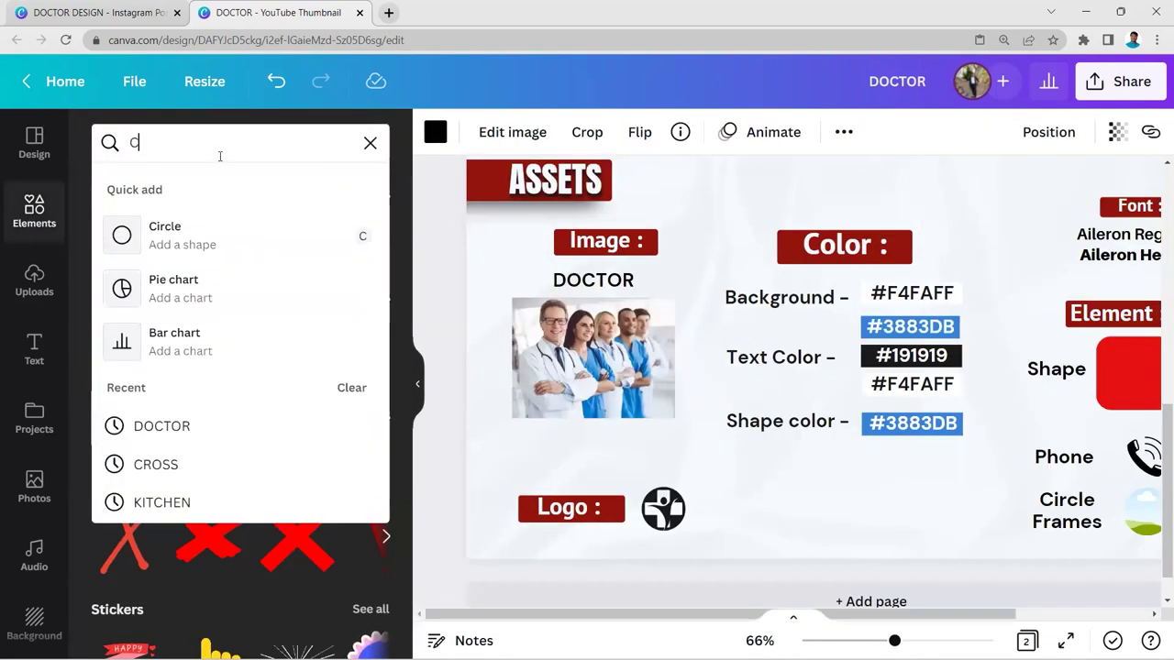
type("IRCLE")
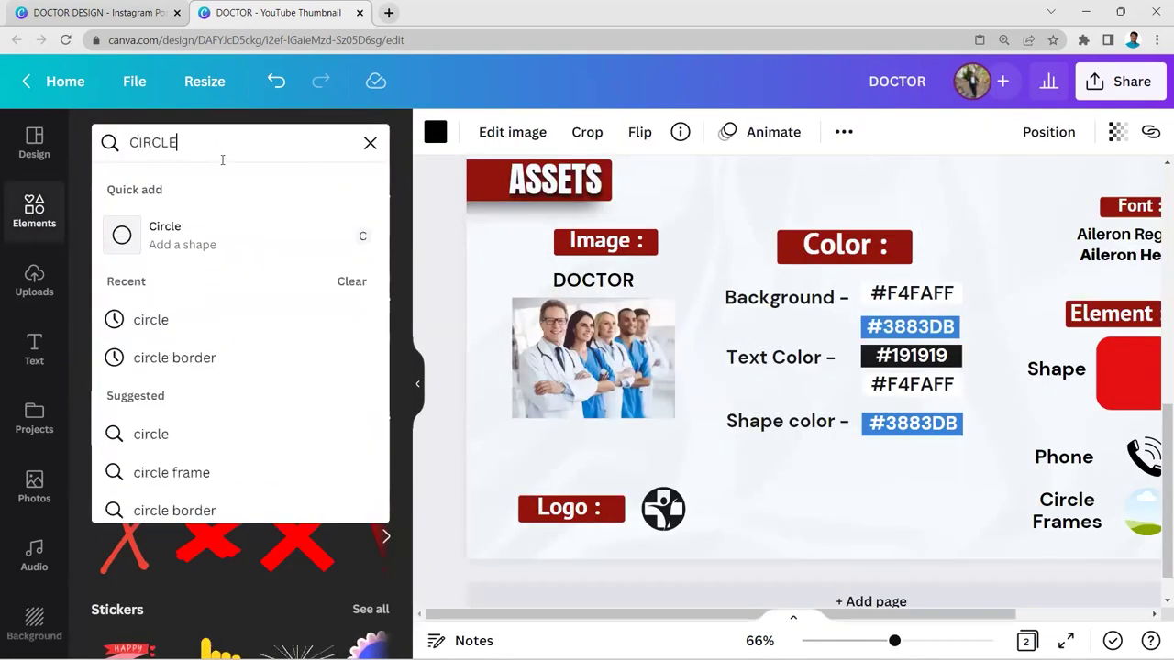
key("Return")
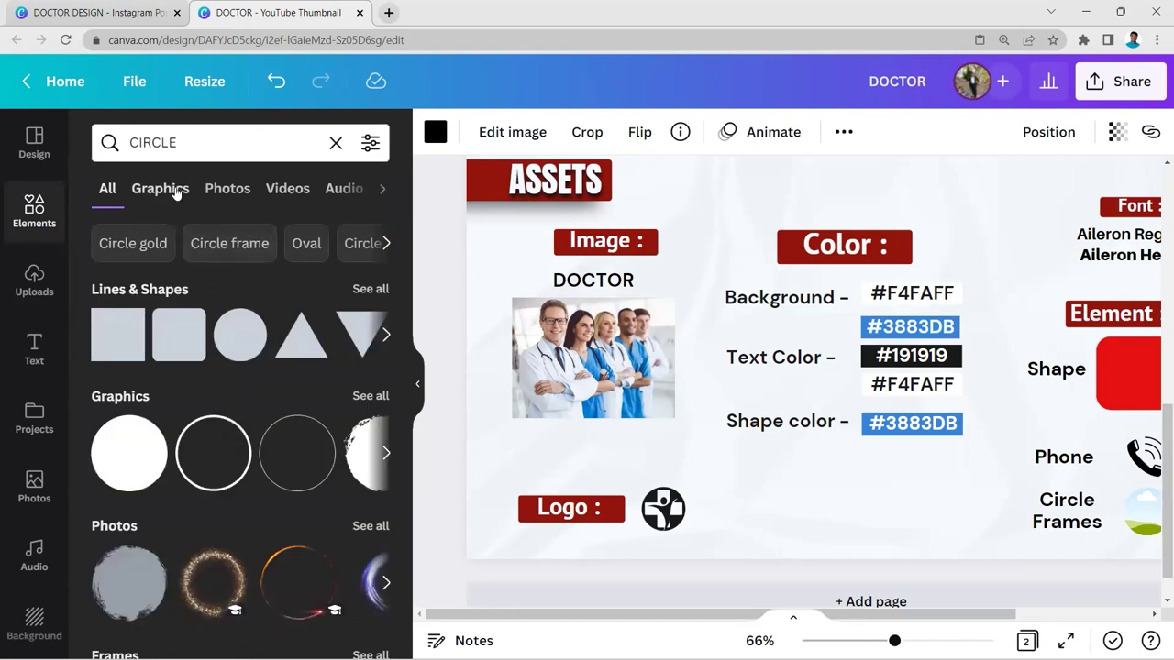
left_click(171, 190)
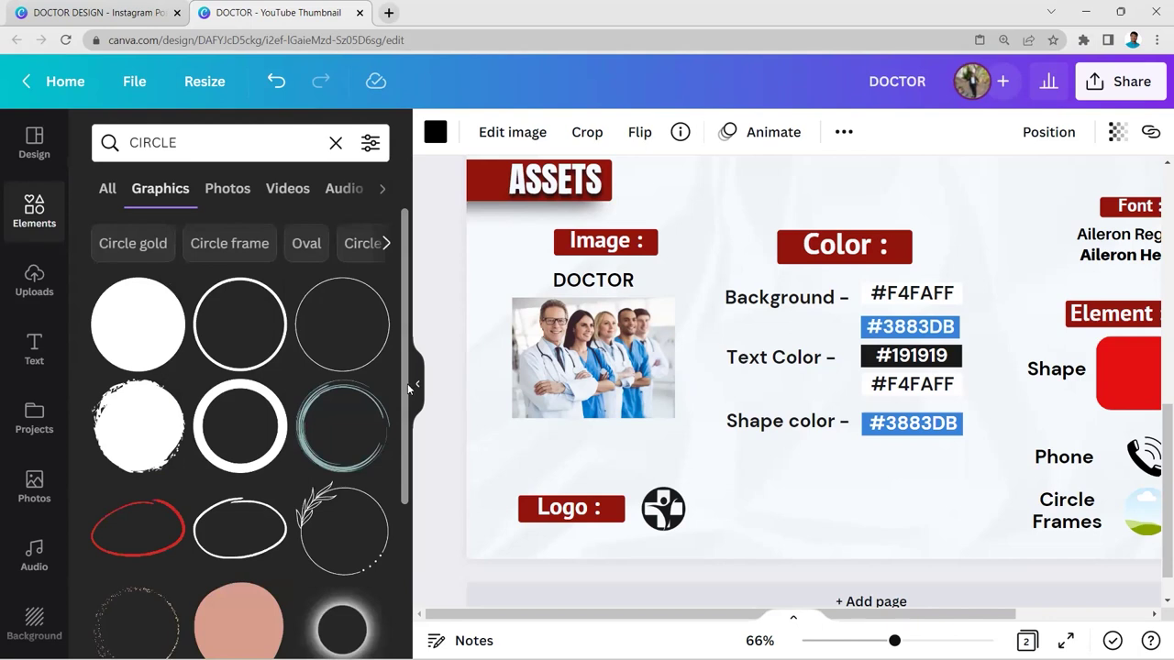
left_click(417, 383)
- Select the dotted square on the ASSETS page and search the graphics library for "dot pattern"
left_click(967, 406)
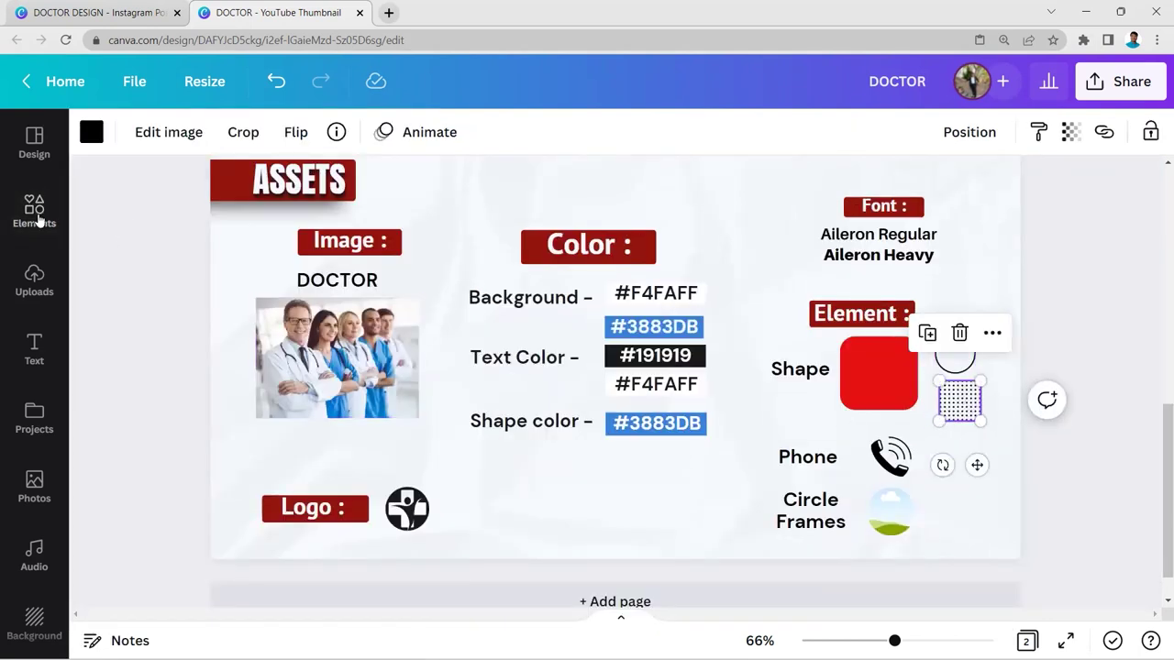
left_click(37, 213)
left_click(335, 144)
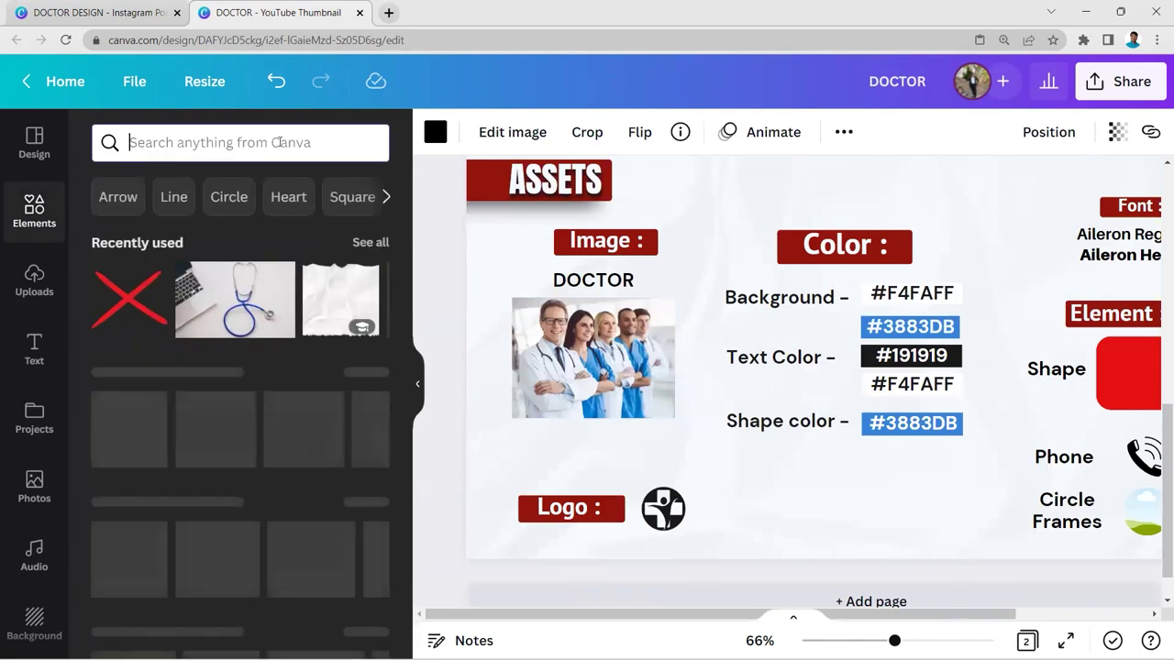
left_click(283, 144)
type("DOT PATT")
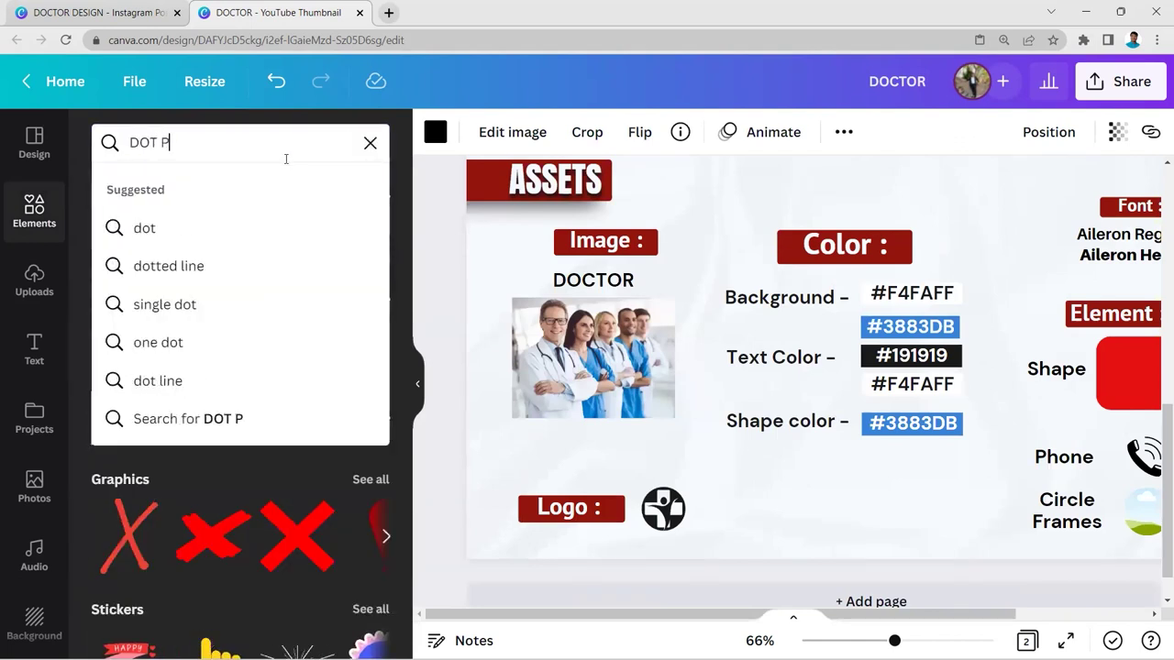
left_click(249, 230)
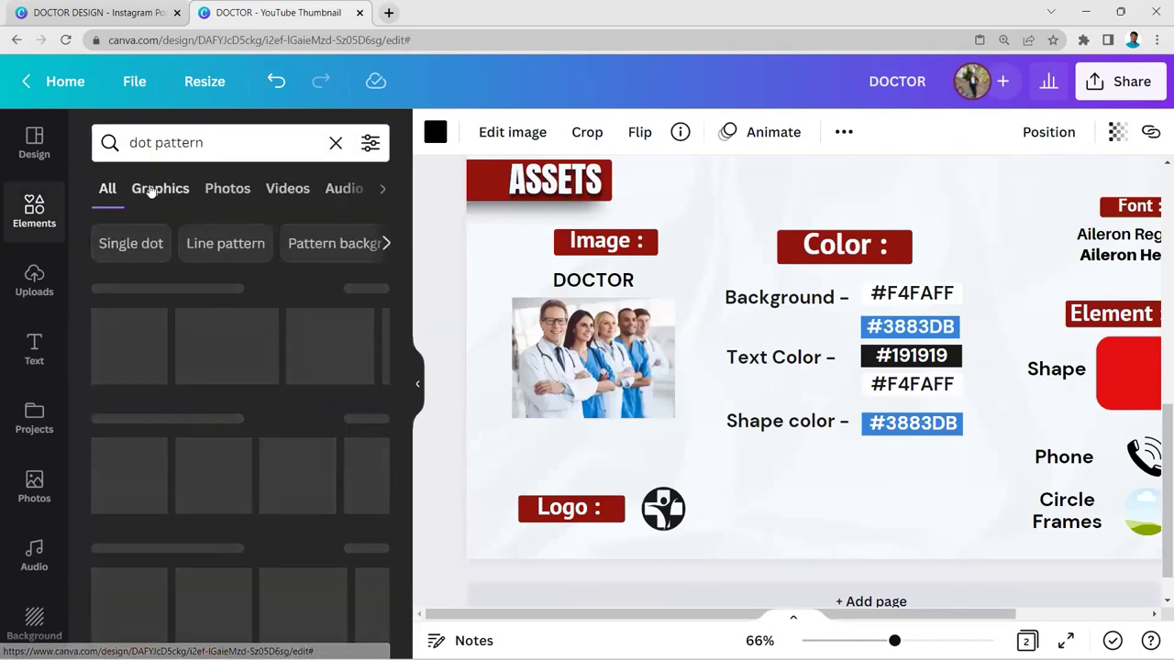
left_click(154, 190)
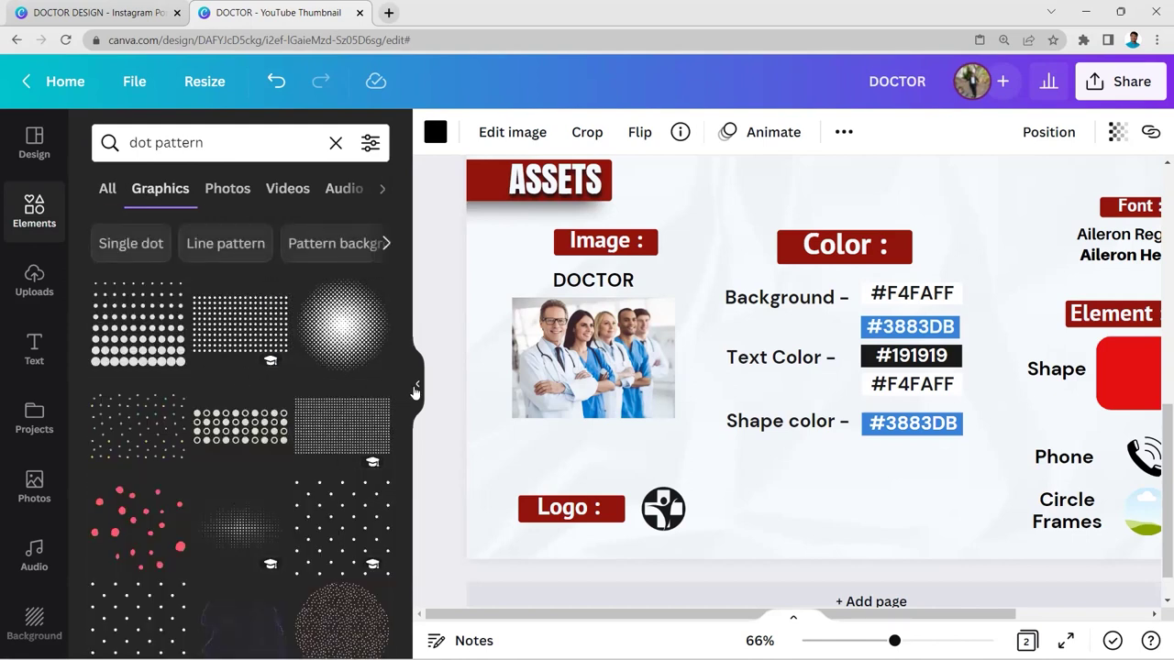
left_click(415, 389)
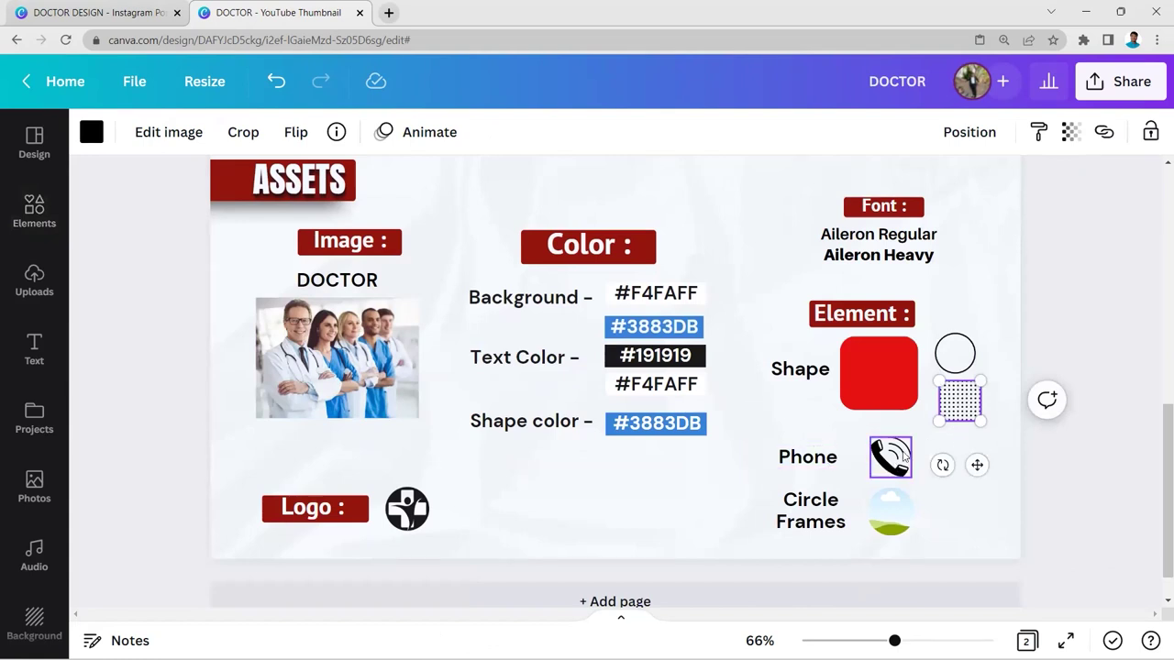
- Search the elements library for PHONE
left_click(35, 213)
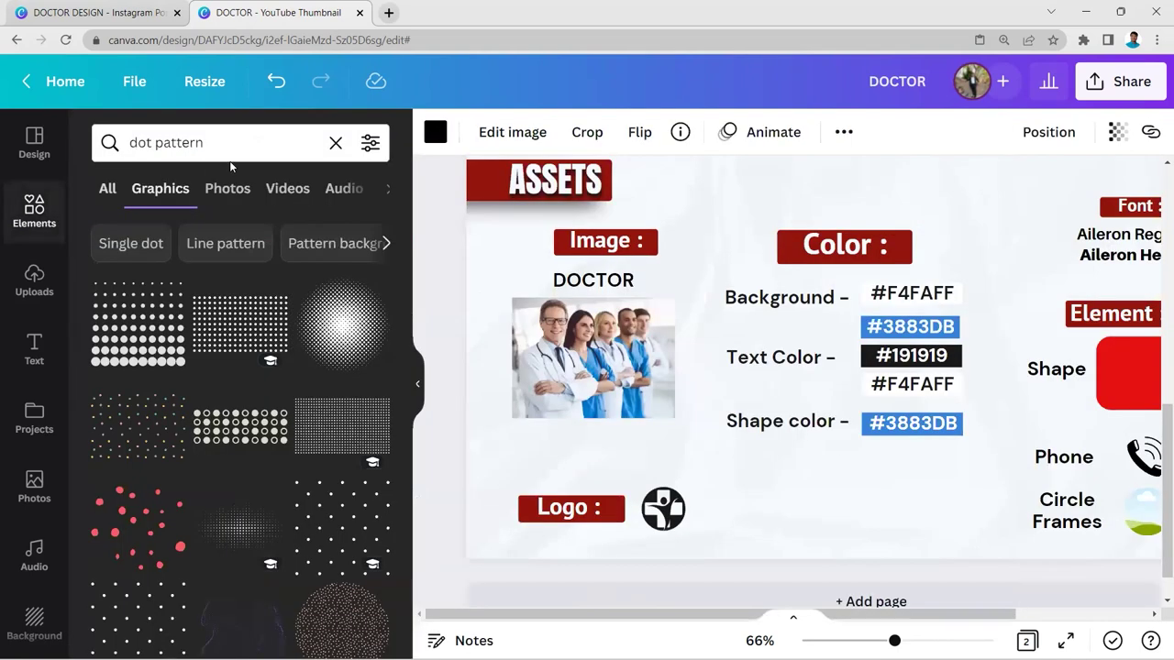
left_click(334, 143)
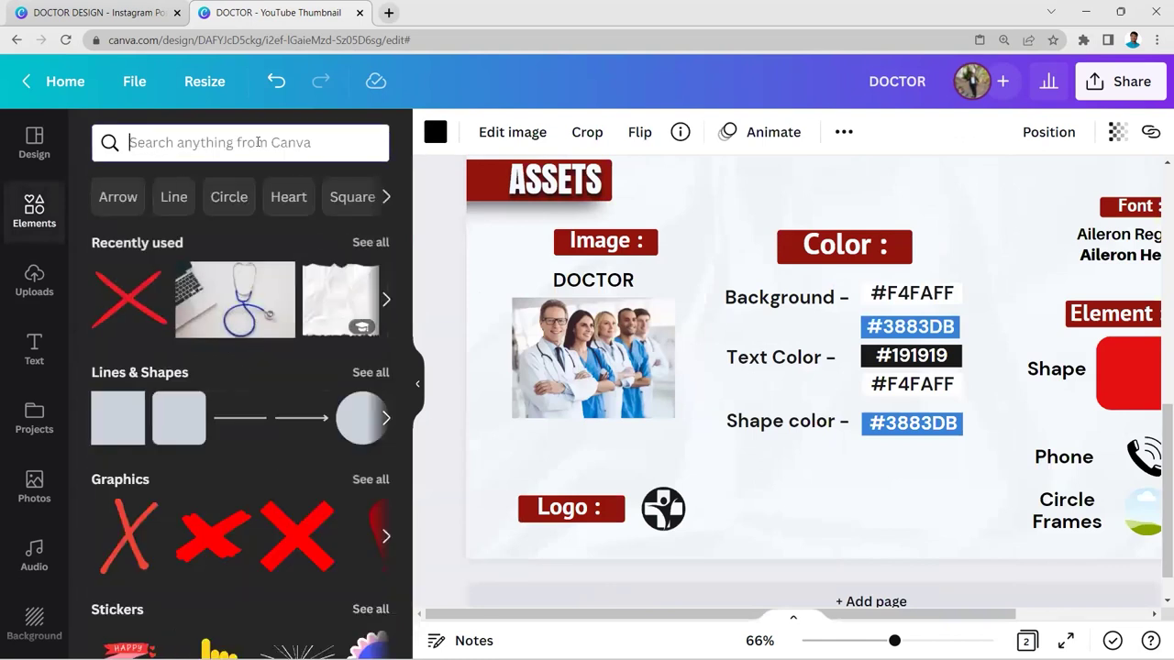
type("PHONR")
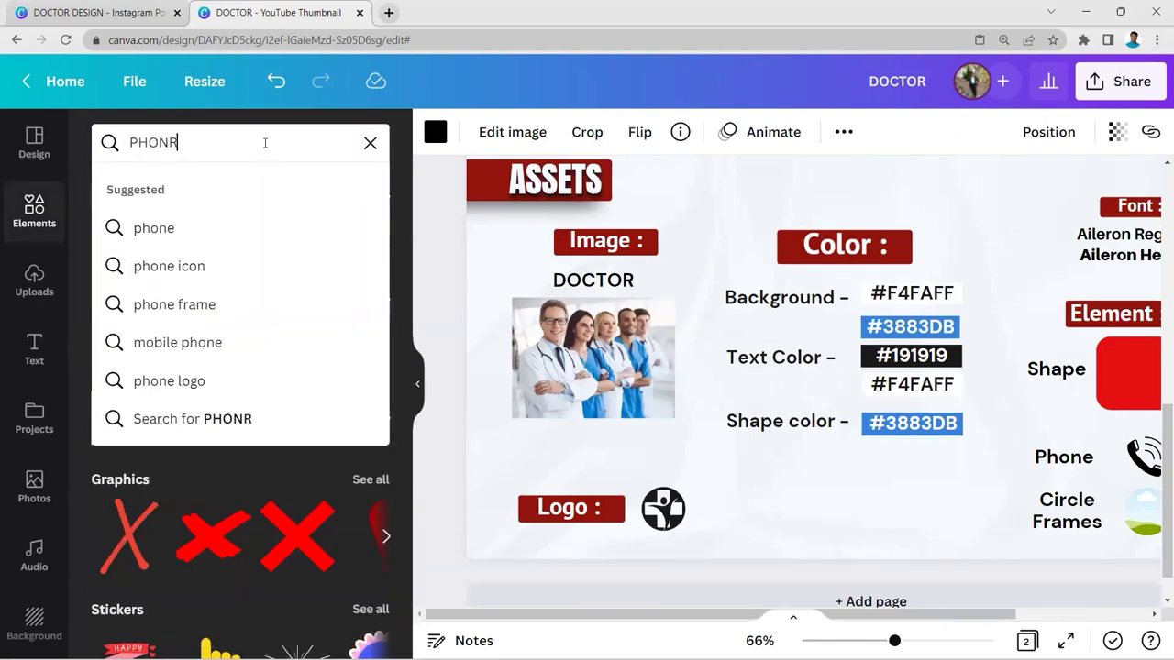
key("BackSpace")
type("E")
key("Return")
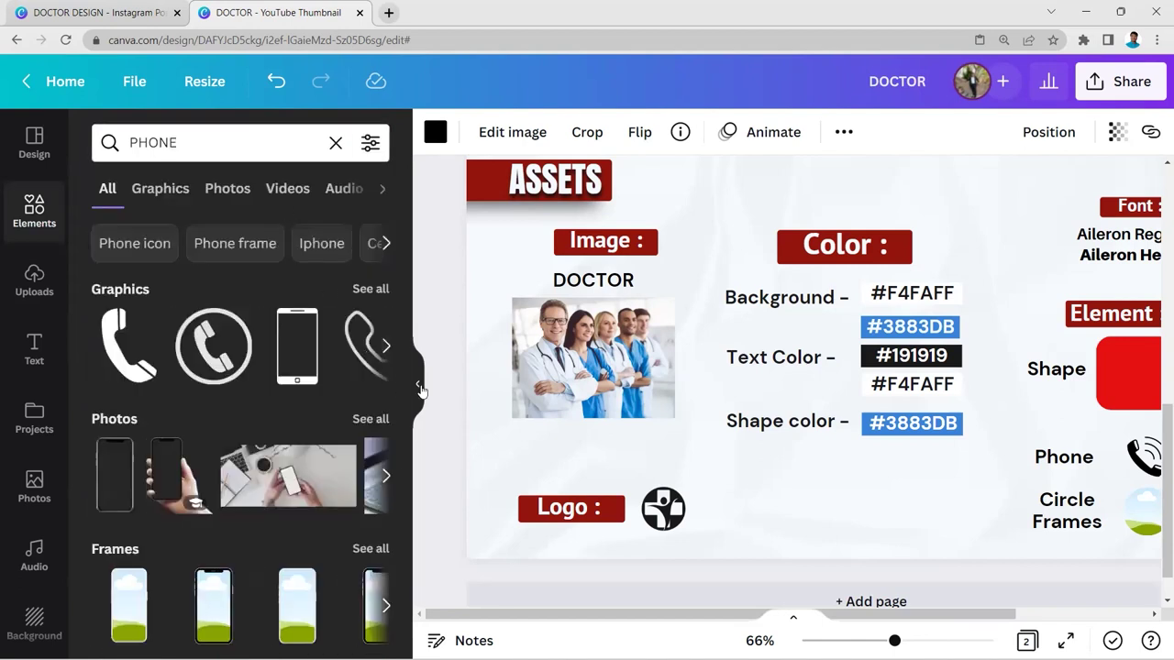
left_click(421, 387)
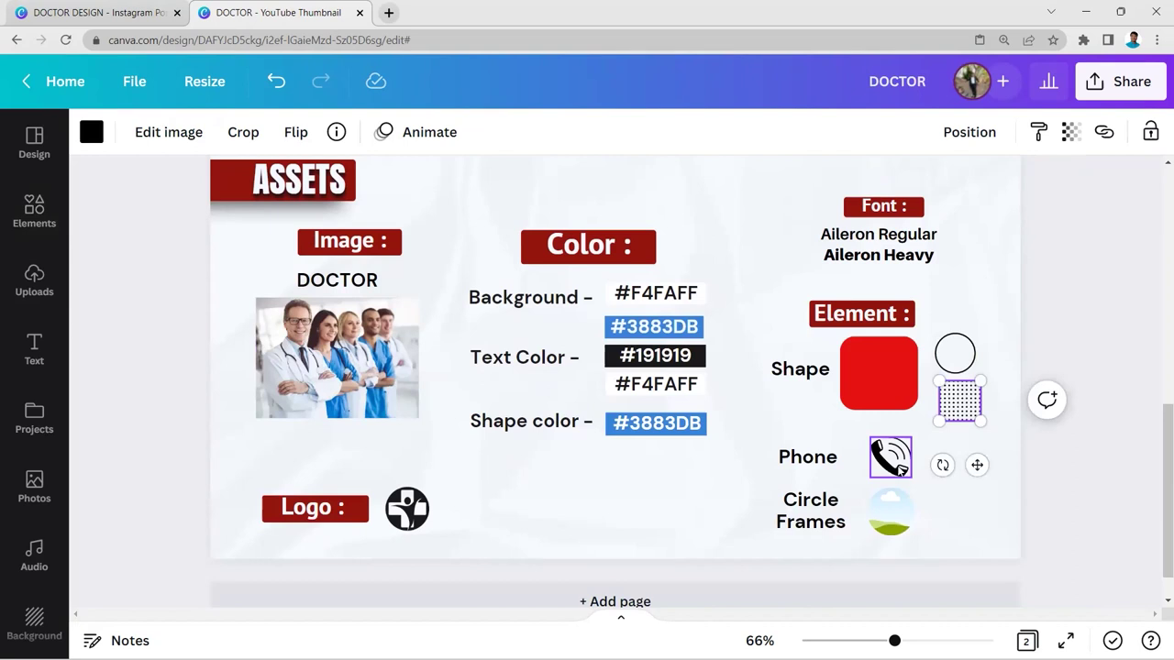
- Select the circle frame sample, clear the element search and show all available frames
left_click(849, 514)
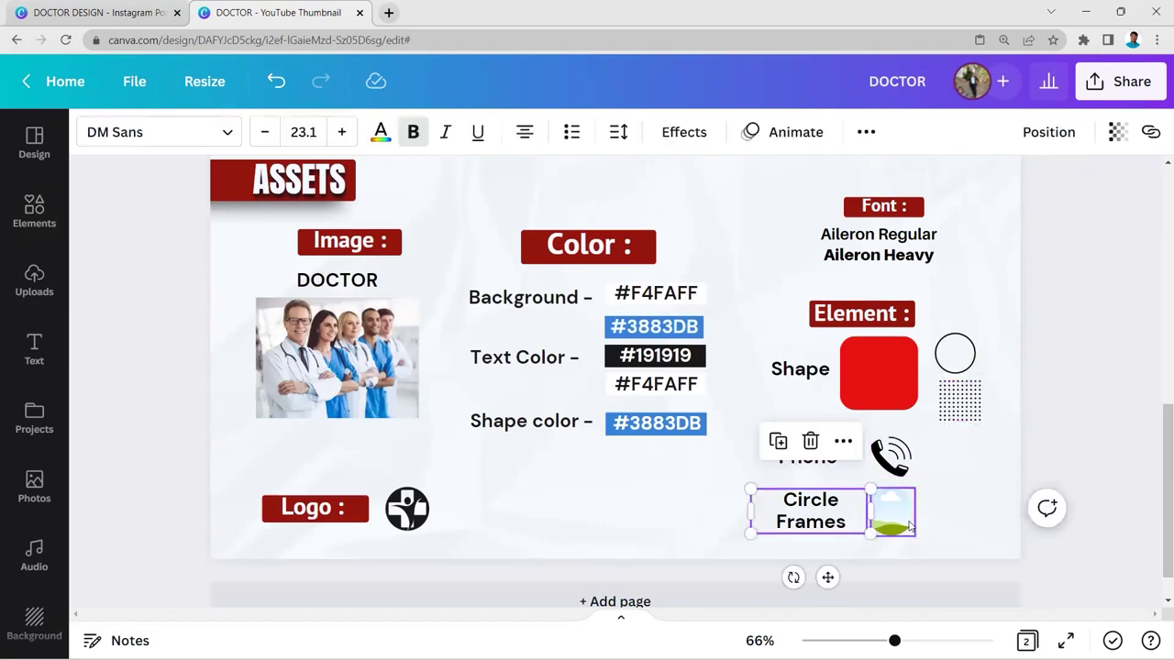
left_click(911, 525)
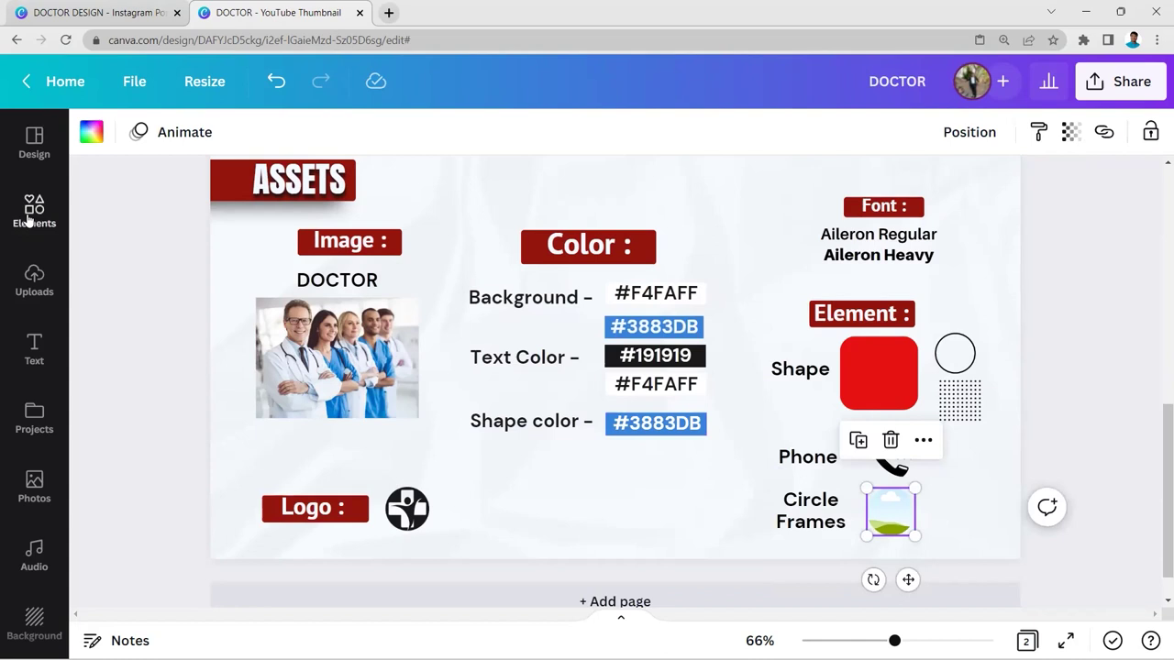
left_click(30, 219)
scroll(242, 395, "down", 4)
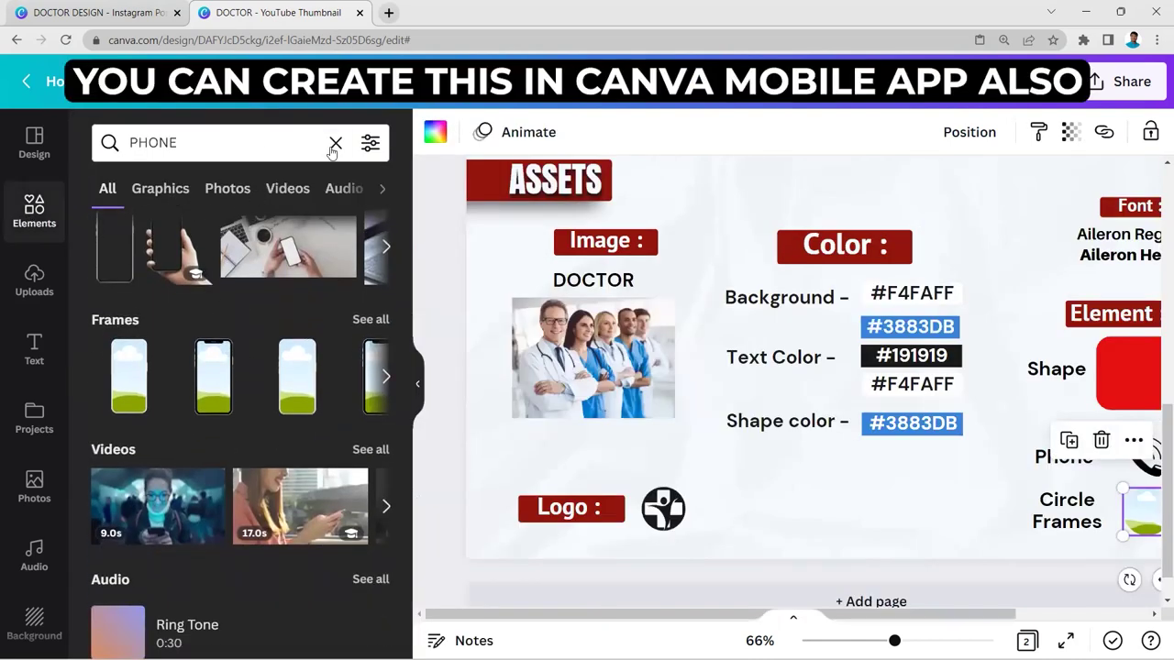
left_click(335, 144)
scroll(211, 384, "down", 4)
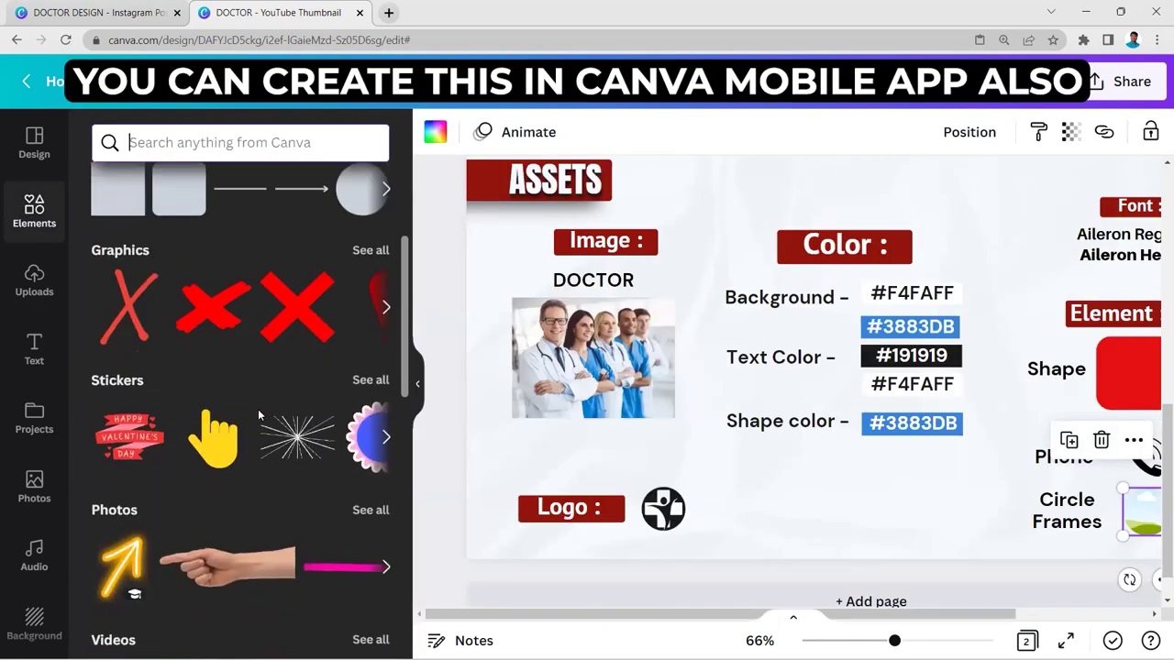
scroll(232, 463, "down", 8)
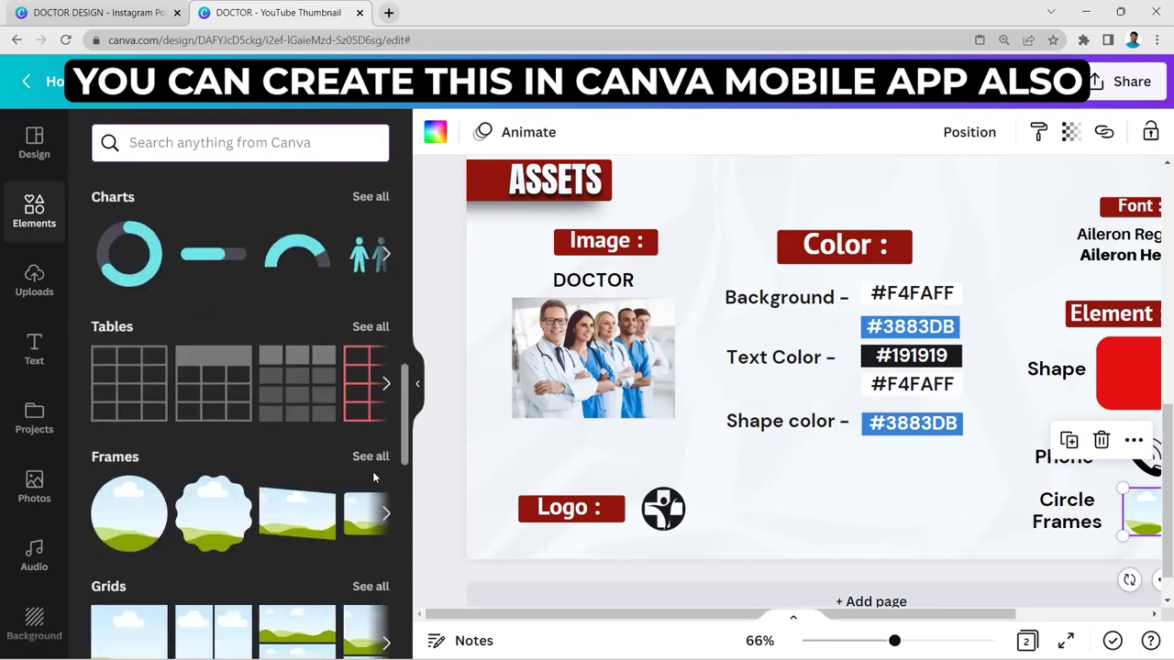
left_click(371, 457)
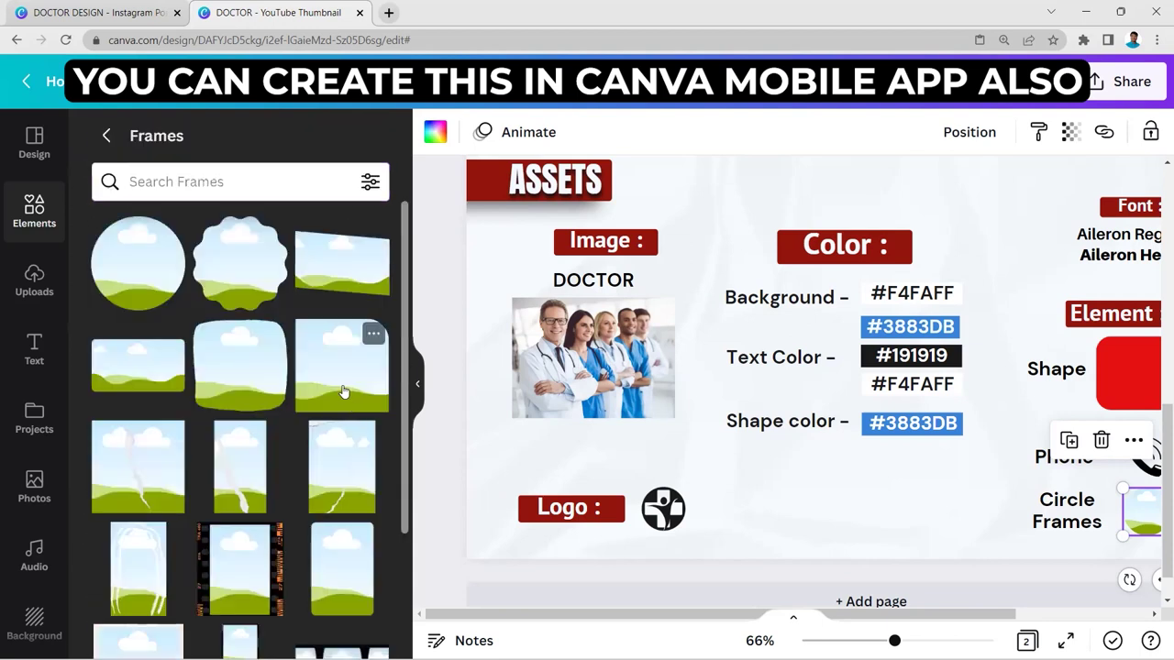
- Add the circle frame to the ASSETS page and delete it from the page
scroll(313, 369, "down", 3)
scroll(307, 376, "up", 3)
left_click(140, 243)
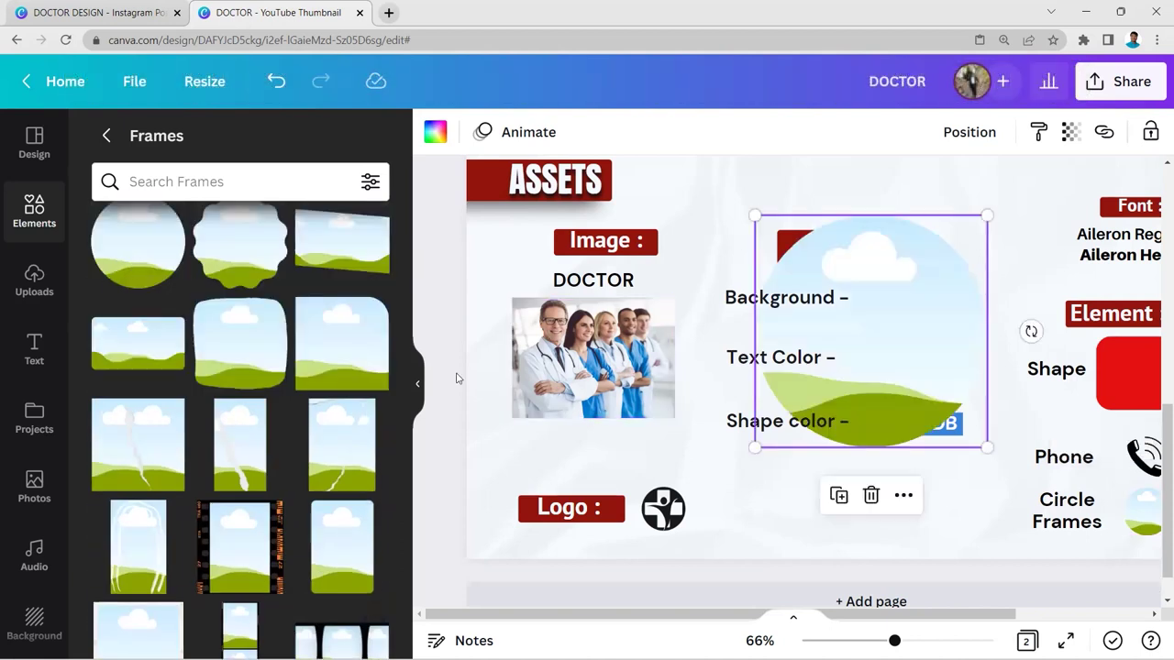
left_click(415, 386)
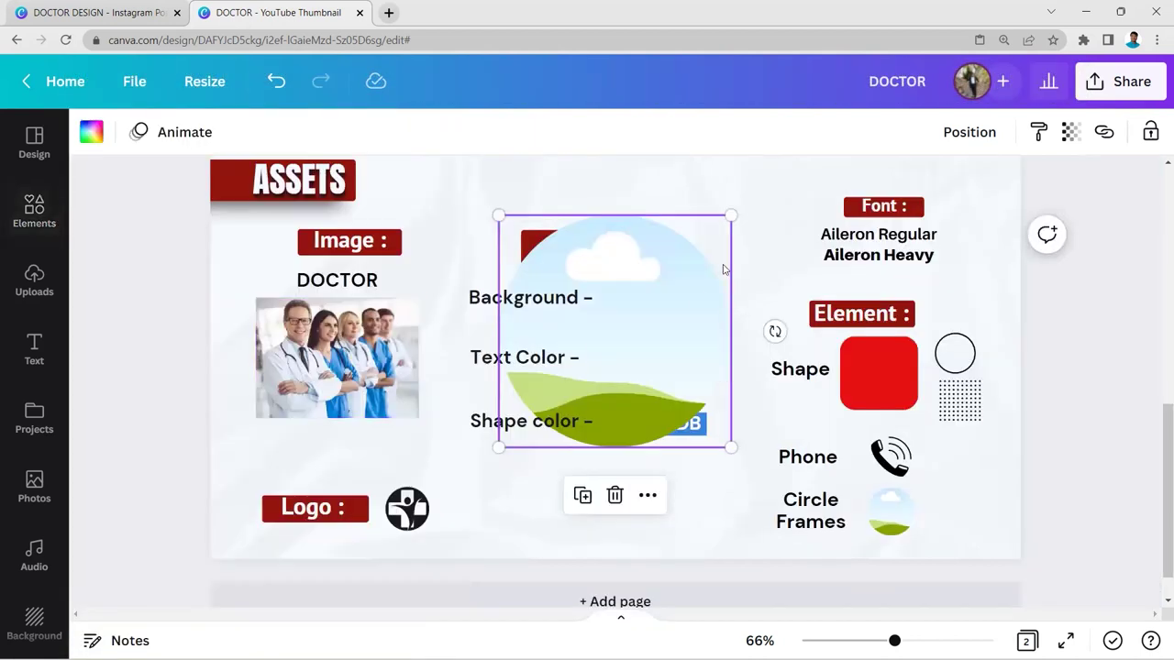
left_click(614, 496)
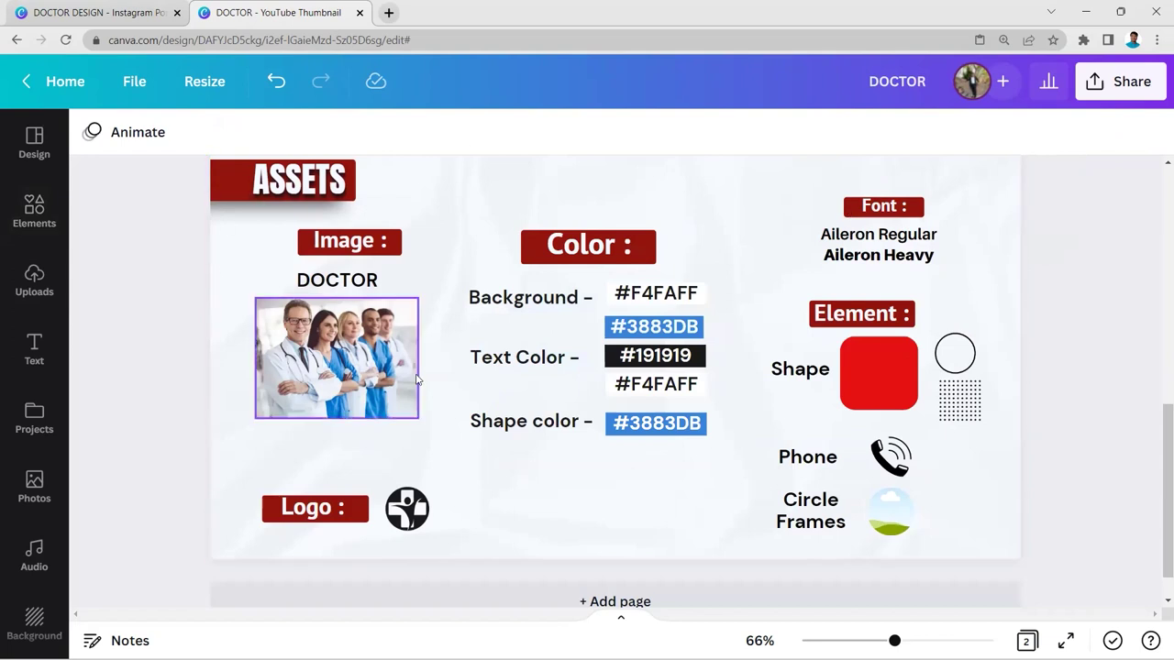
scroll(415, 398, "up", 1)
scroll(414, 398, "down", 2)
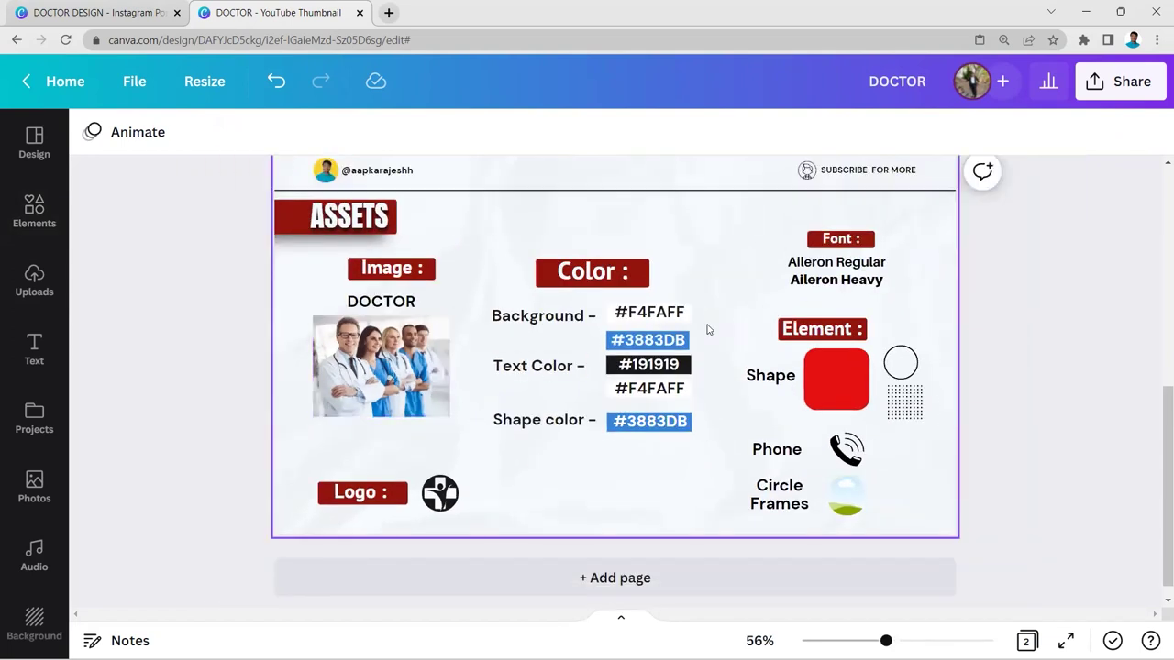
scroll(742, 352, "up", 1)
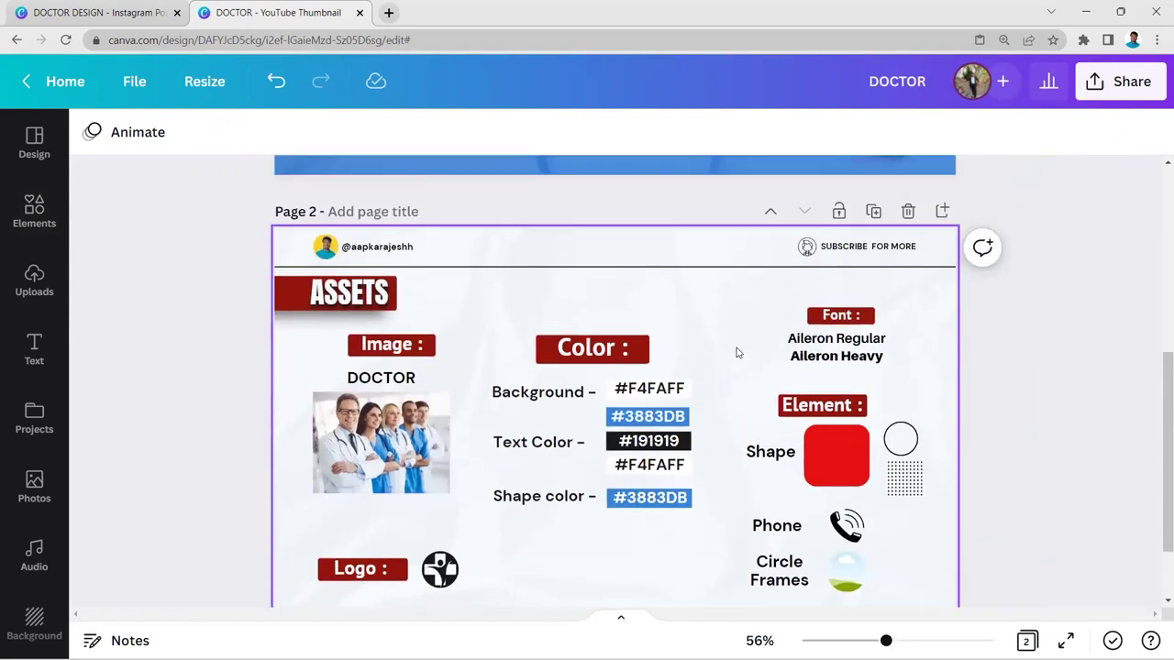
scroll(738, 352, "down", 1)
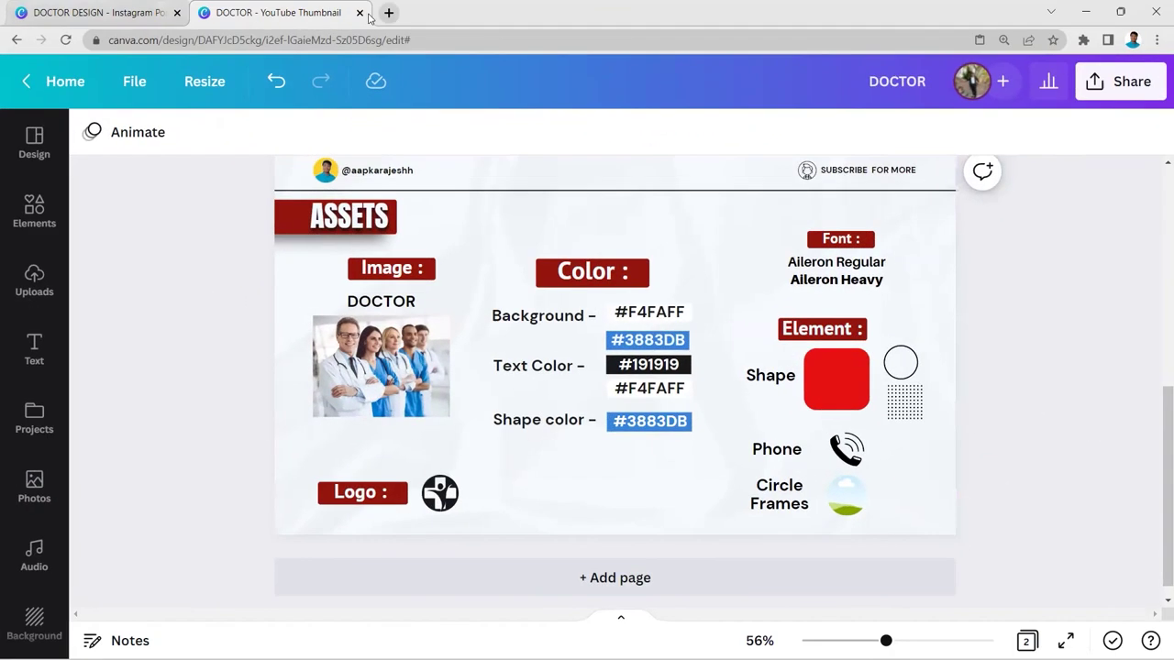
- Open the Canva home page in a new browser tab and create a blank Instagram Post (Square) design, 1080 × 1080 px
left_click(389, 13)
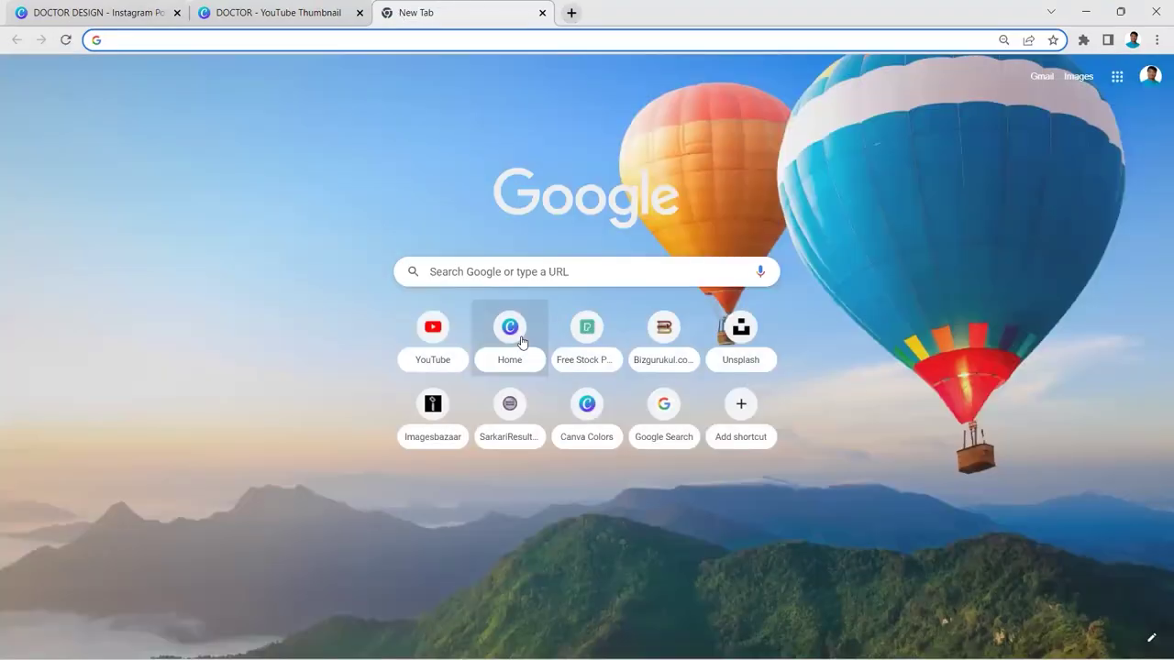
left_click(521, 341)
key("ctrl+minus")
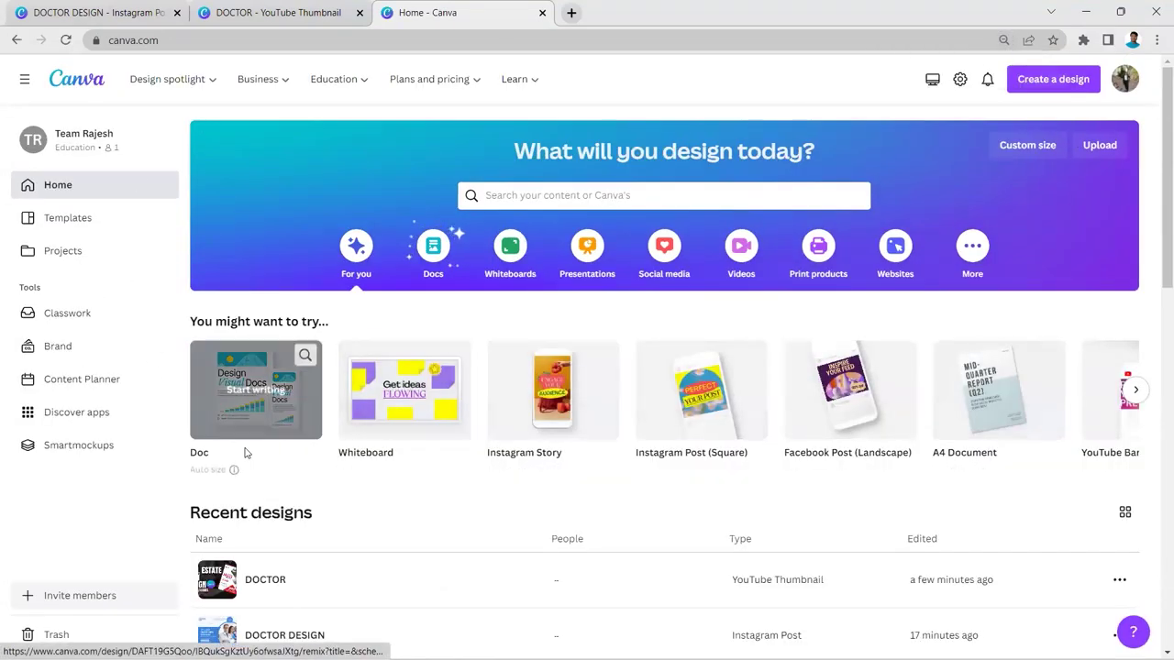
mouse_move(722, 427)
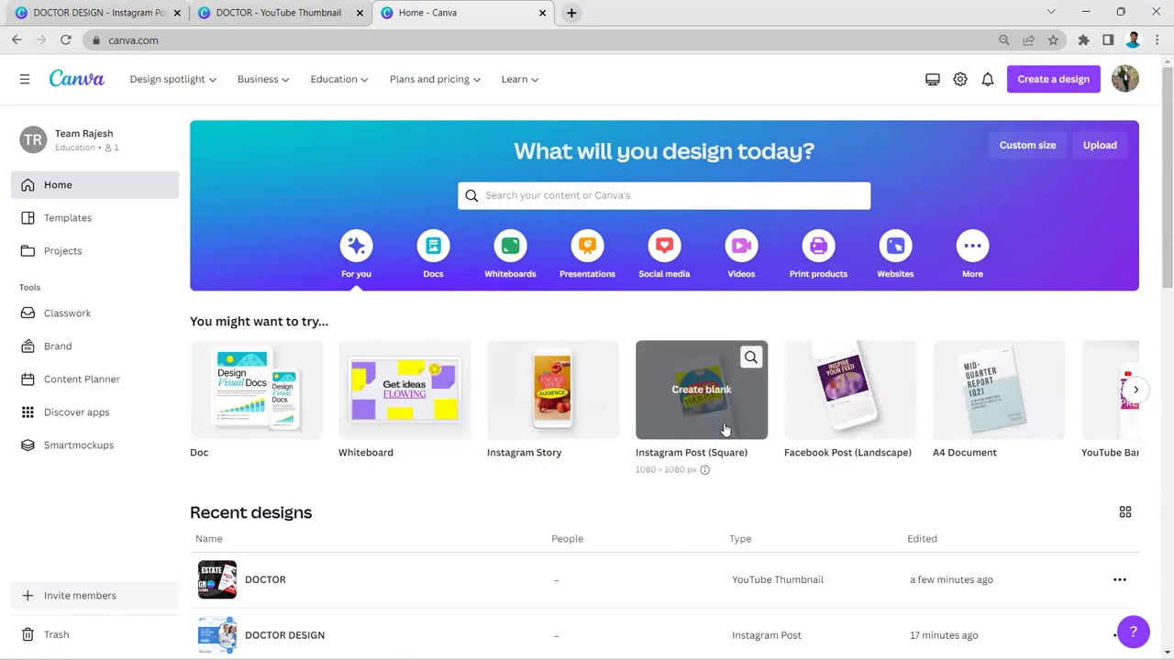
key("ctrl+plus")
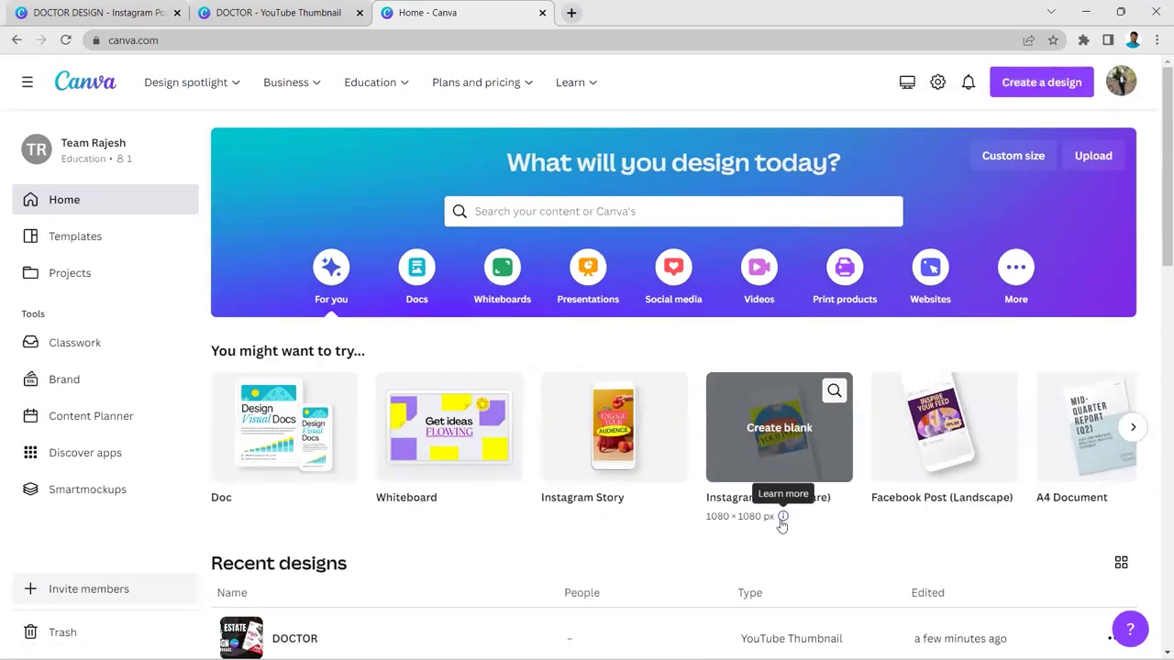
left_click(770, 453)
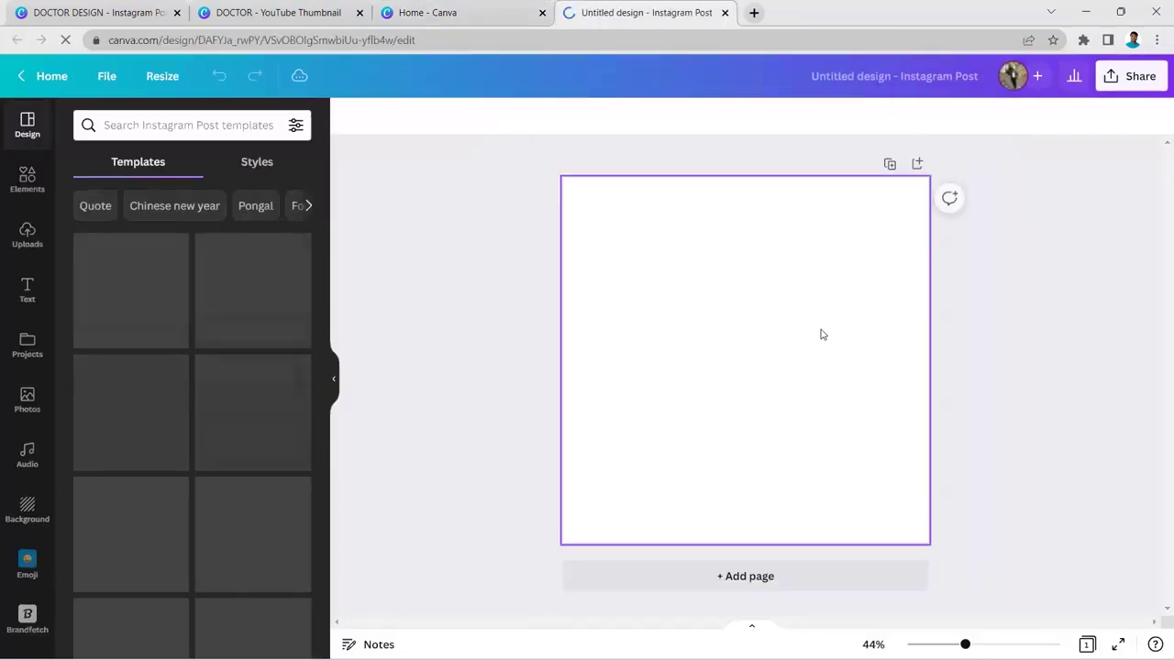
- Switch to the DOCTOR DESIGN post and inspect the hex code of page 1's background colour
left_click(101, 12)
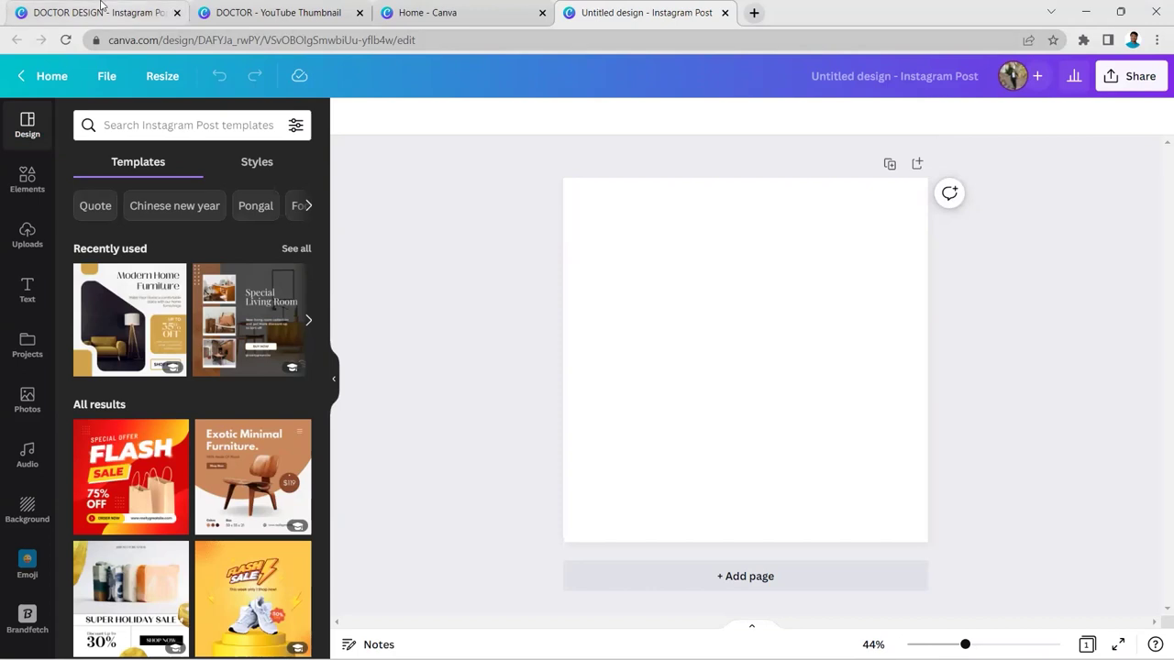
scroll(612, 323, "up", 1)
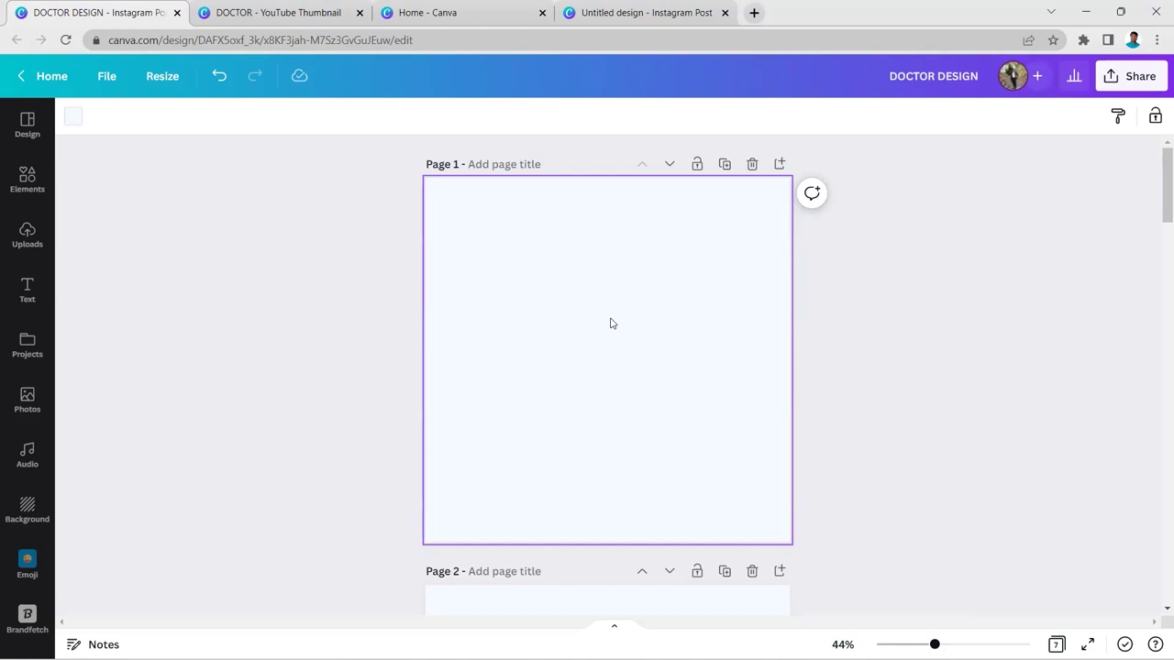
left_click(70, 117)
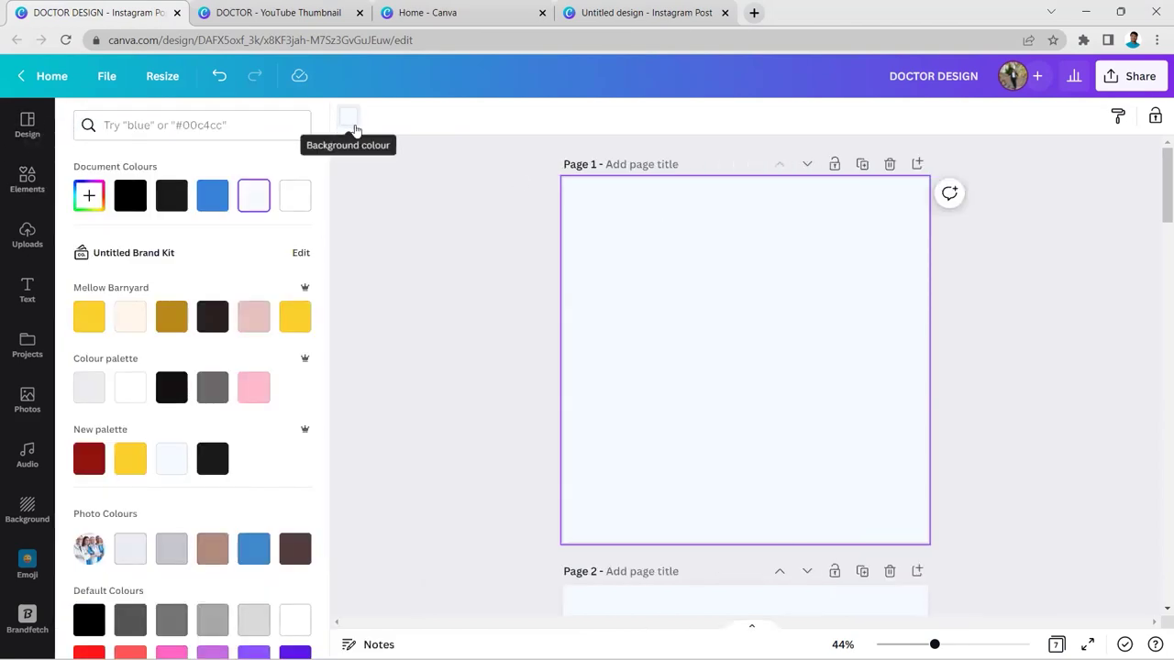
left_click(89, 196)
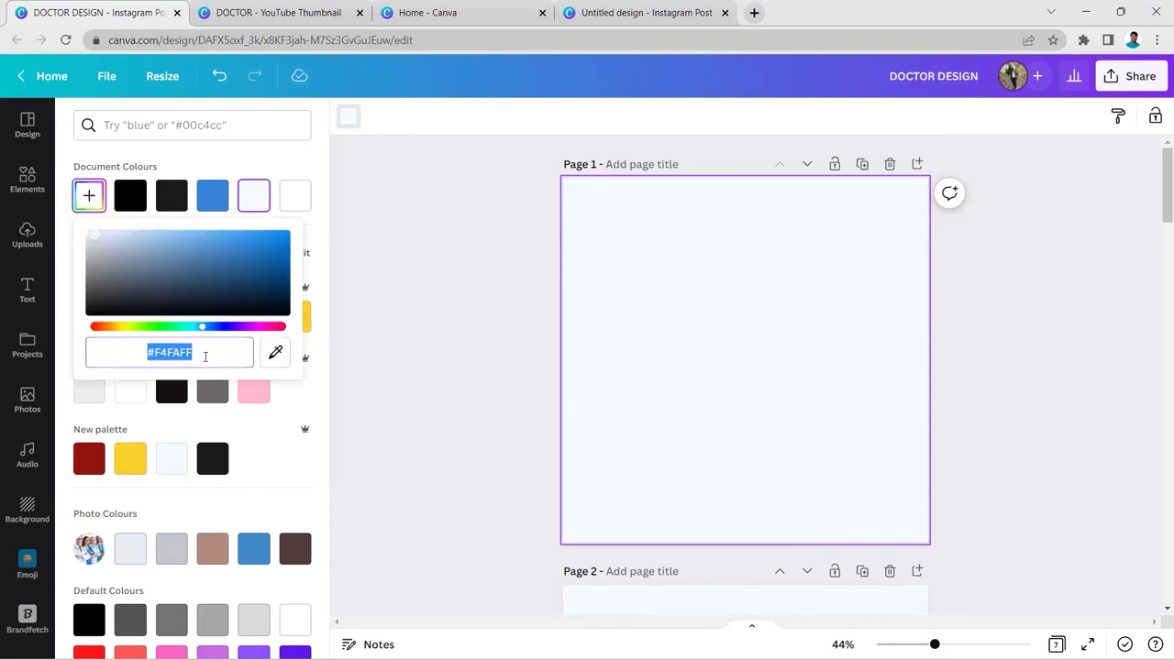
left_click(520, 303)
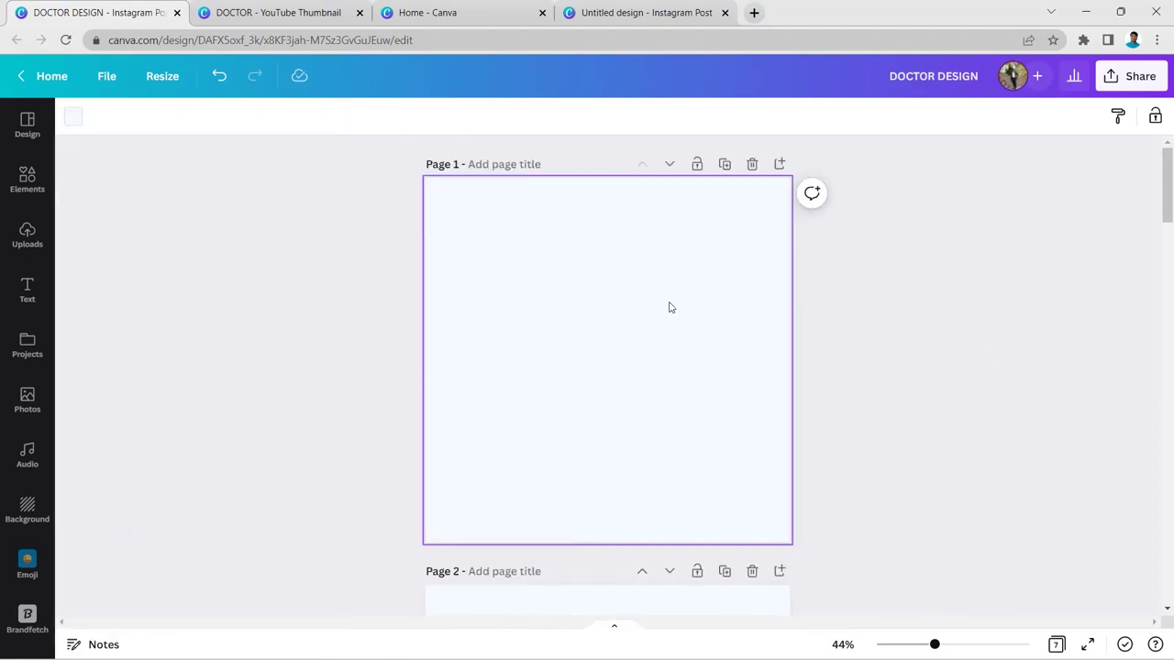
- Add a rounded square to page 2, stretch it into a wide bar and fit it over the existing blue band
scroll(669, 307, "down", 5)
left_click(589, 326)
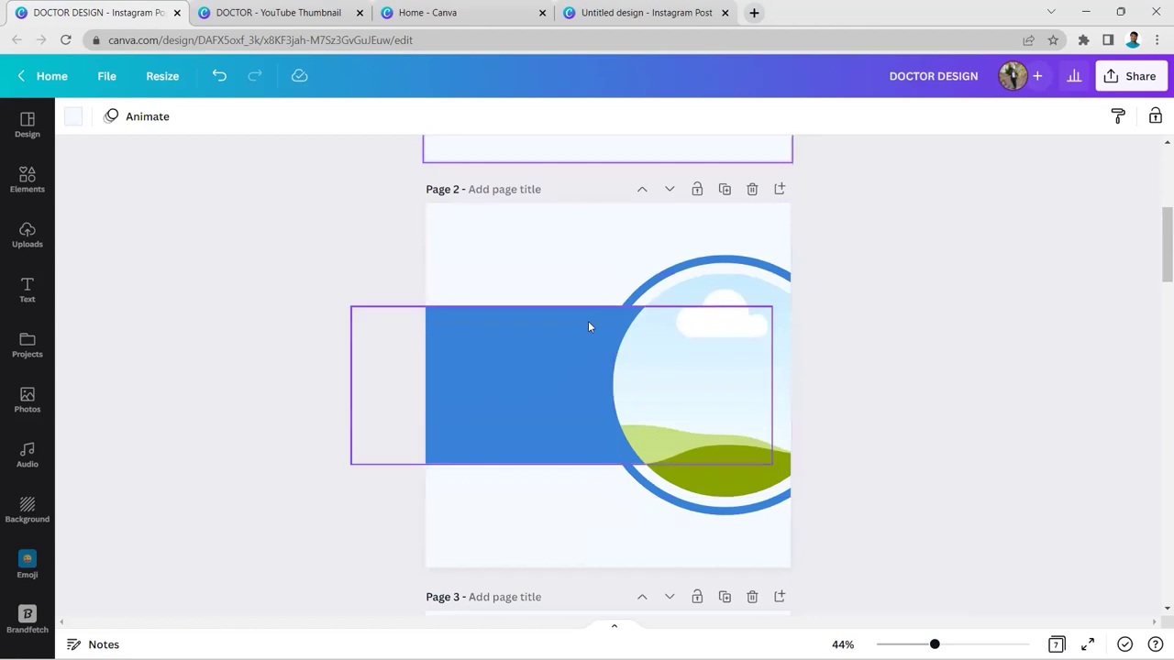
left_click(475, 345)
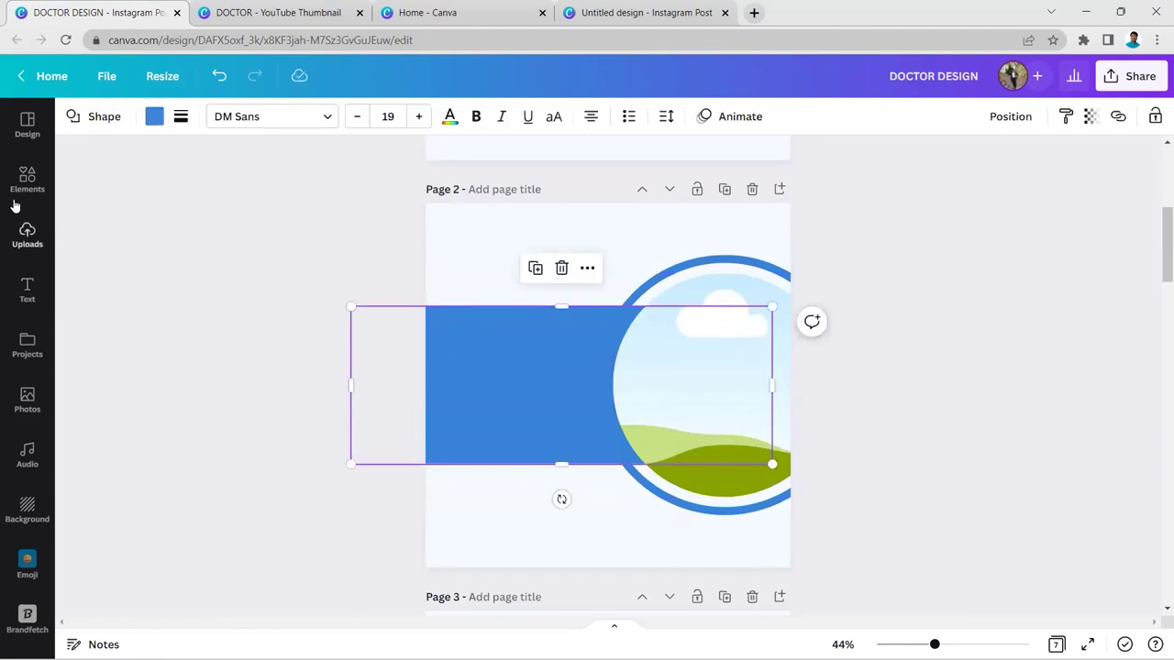
left_click(28, 179)
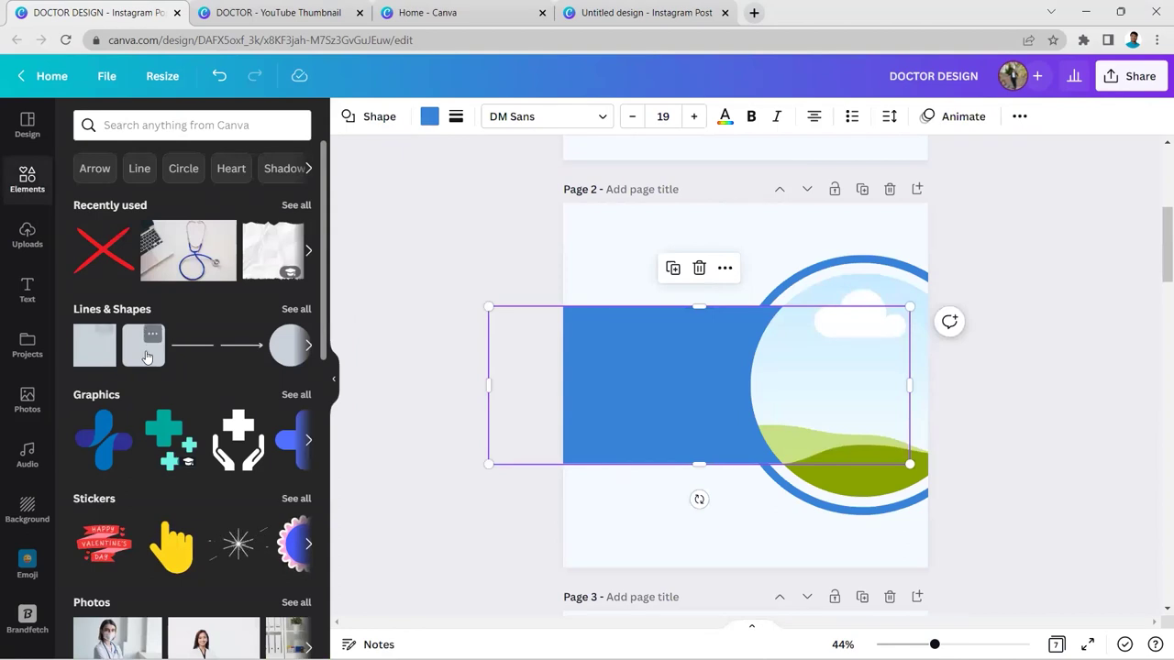
left_click(131, 349)
left_click(334, 379)
left_click_drag(622, 356, 933, 264)
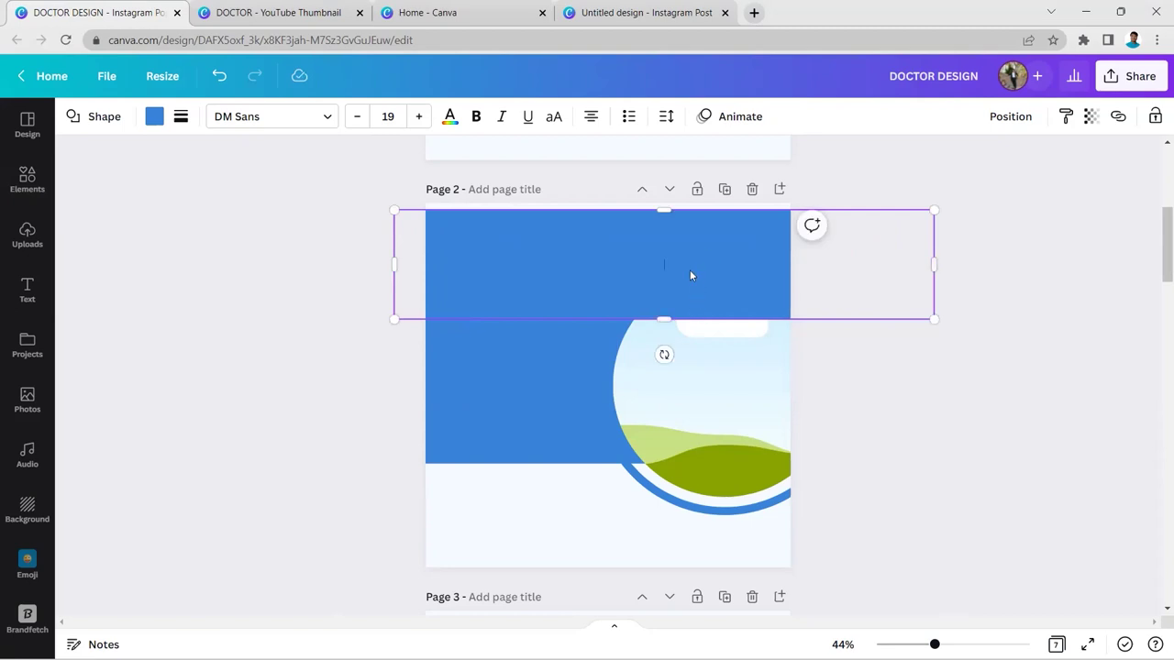
left_click_drag(668, 302, 668, 463)
left_click_drag(691, 413, 667, 402)
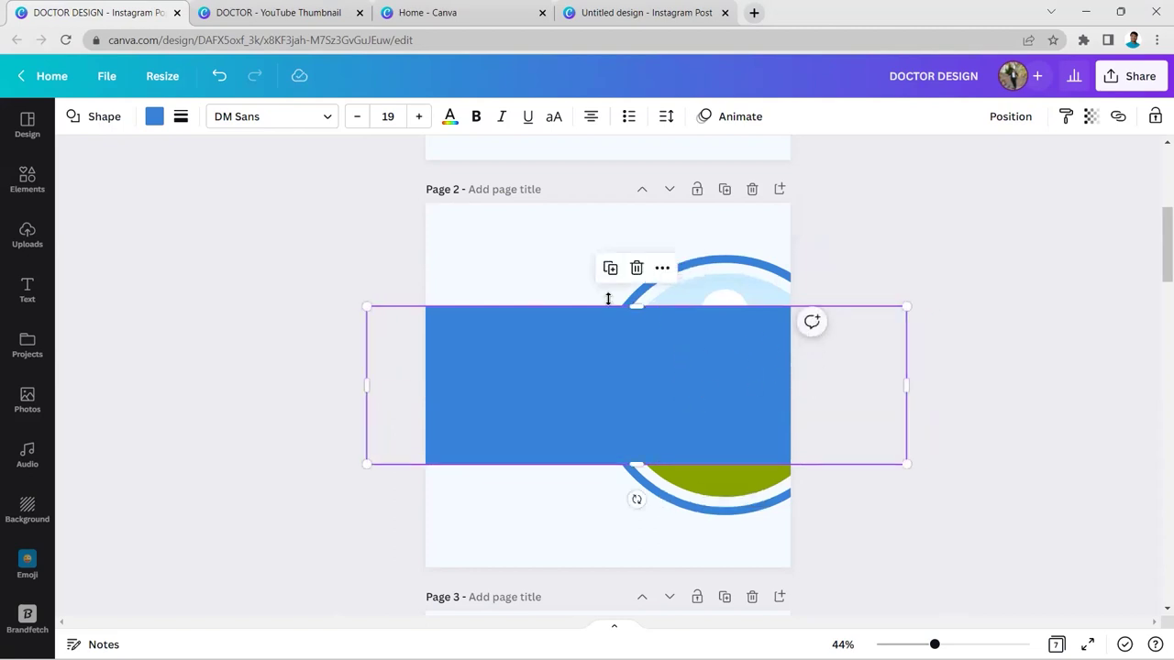
- Search the elements for CIRCLE, add the thick circle outline and place it over the blue ring on page 2
left_click(15, 184)
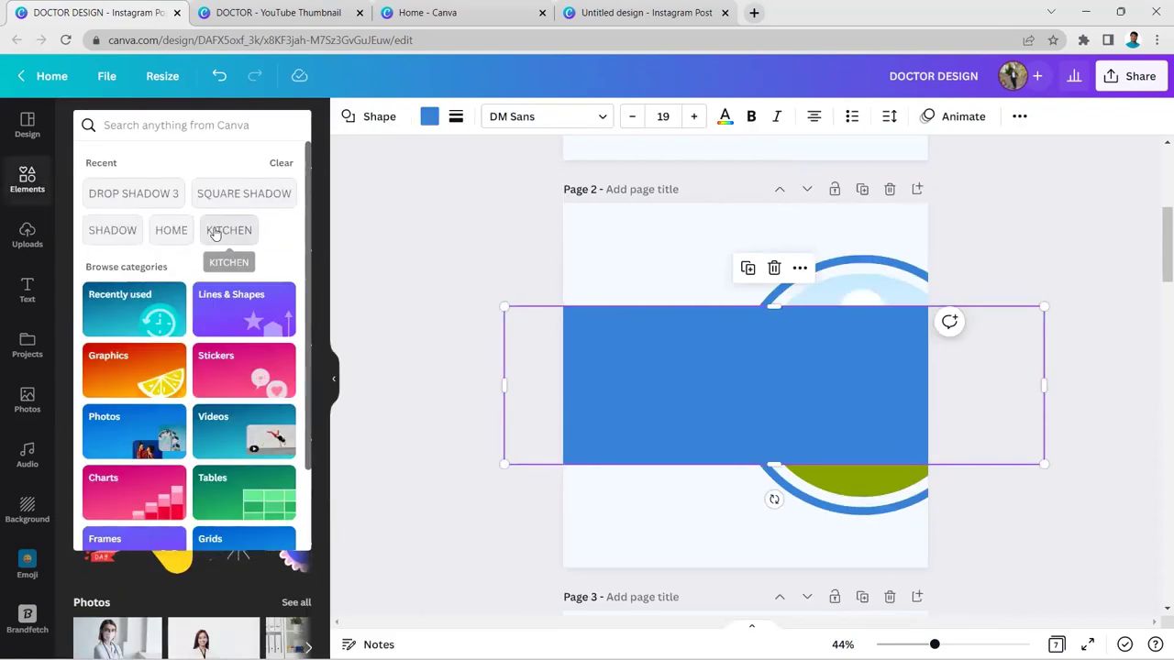
type("cIRCL")
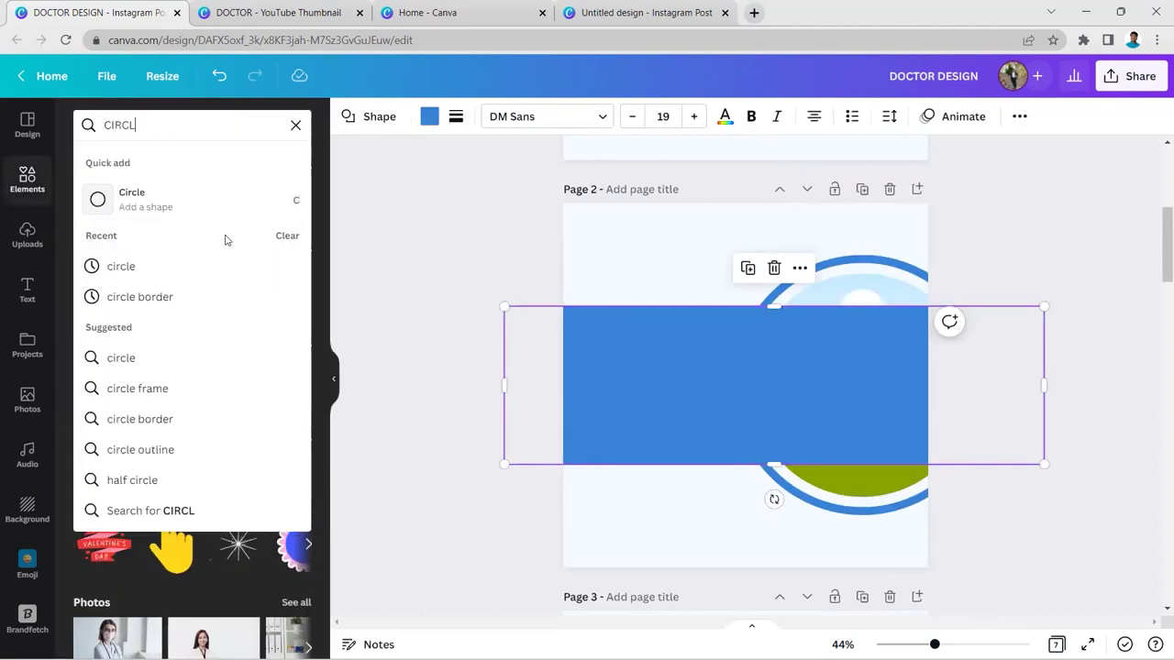
key("Return")
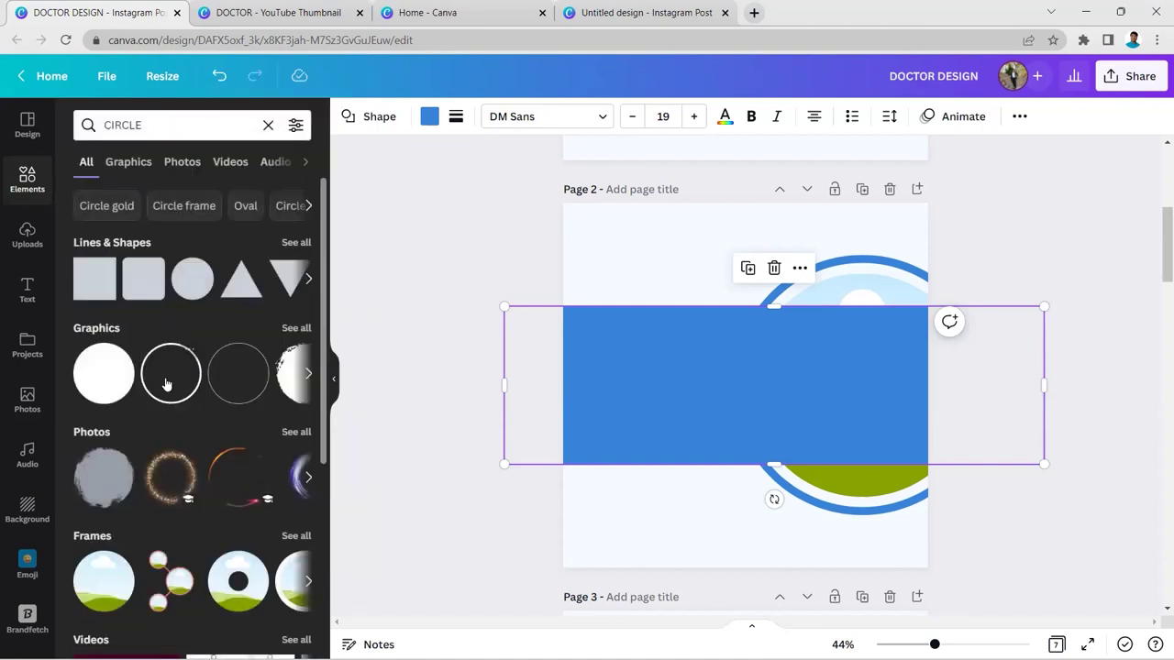
left_click(167, 383)
left_click_drag(796, 332, 913, 328)
- Recolour the circle outline with the blue document colour and remove the added shapes from page 2
left_click(349, 117)
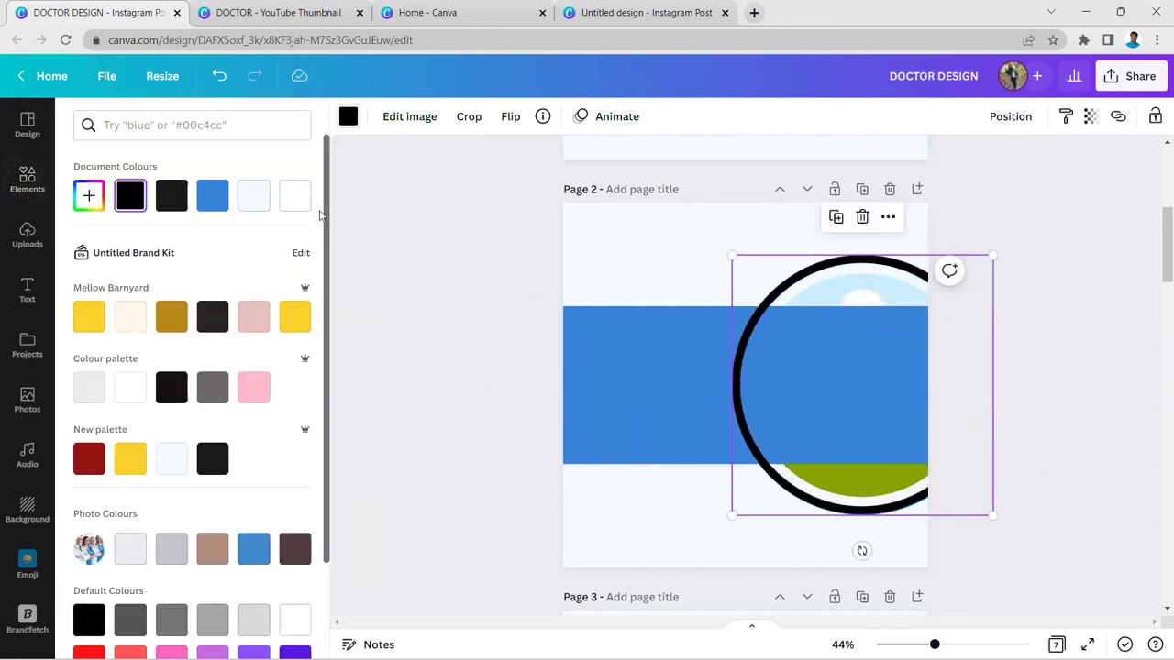
key("ctrl+minus")
key("ctrl+plus")
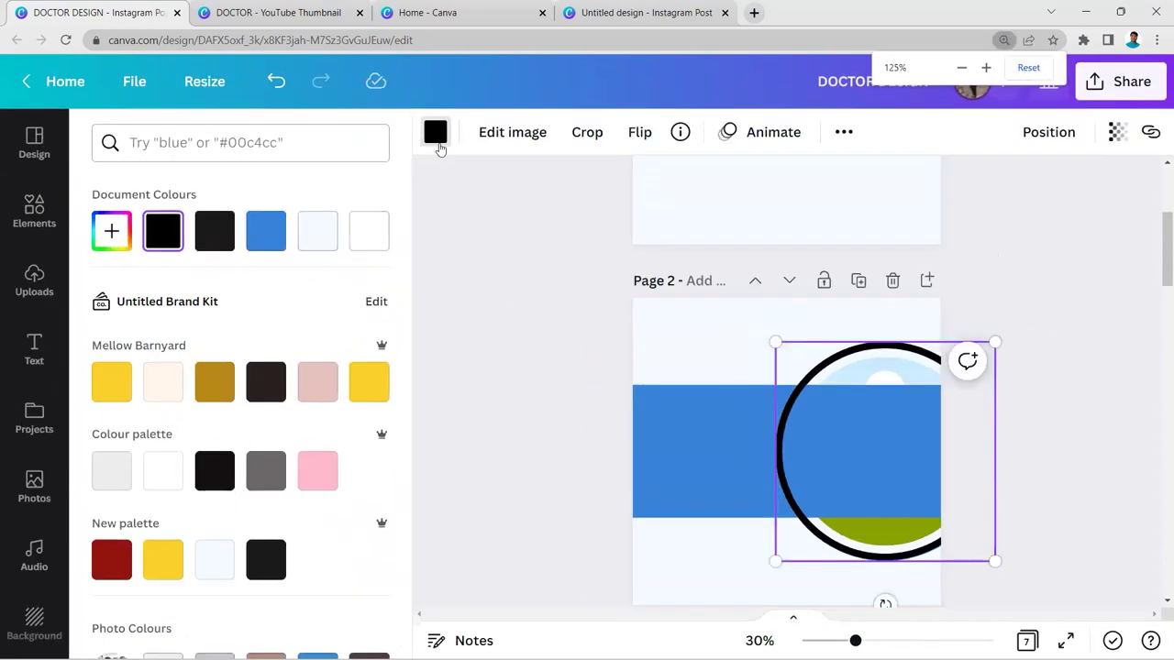
left_click(435, 133)
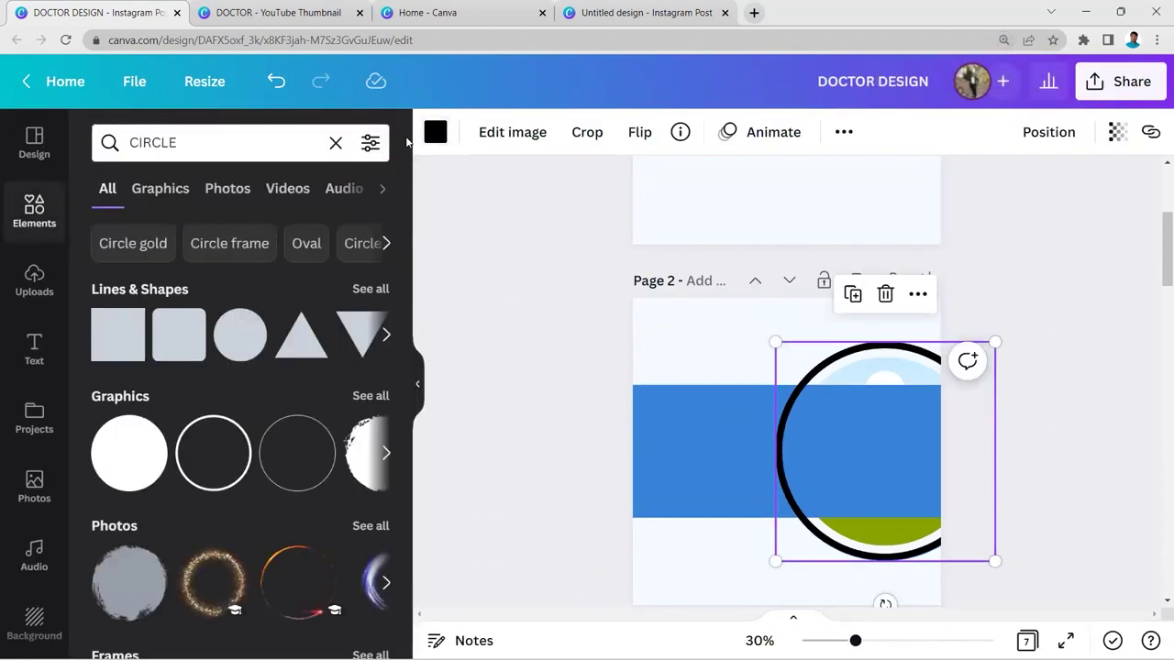
left_click(436, 134)
left_click(265, 241)
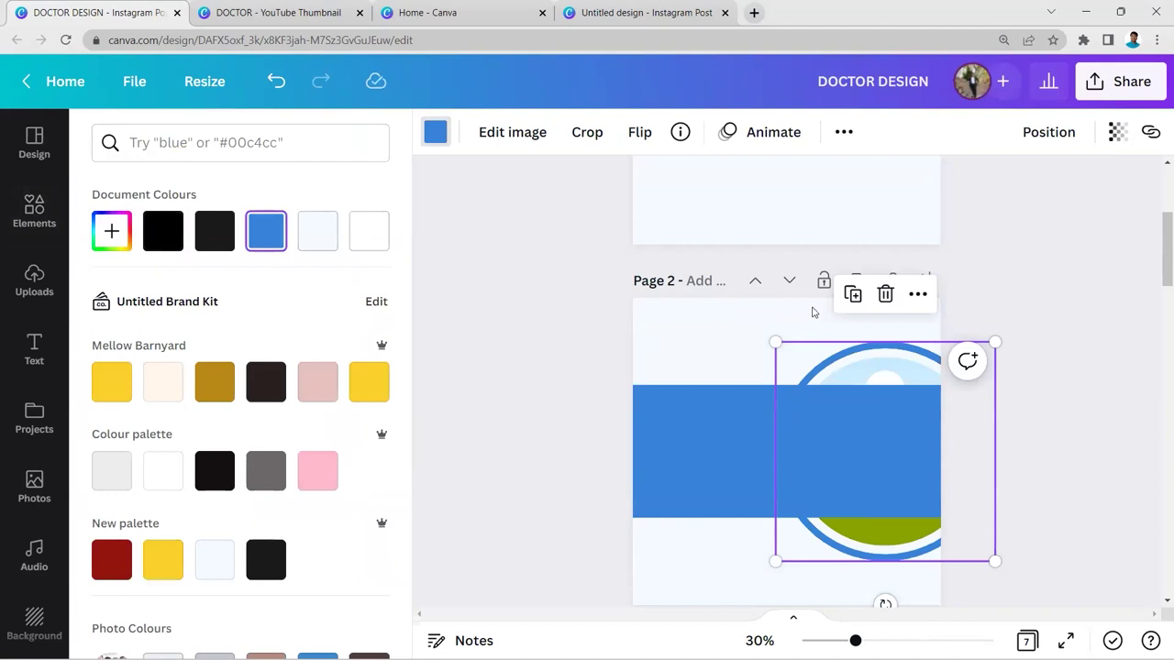
left_click(761, 417)
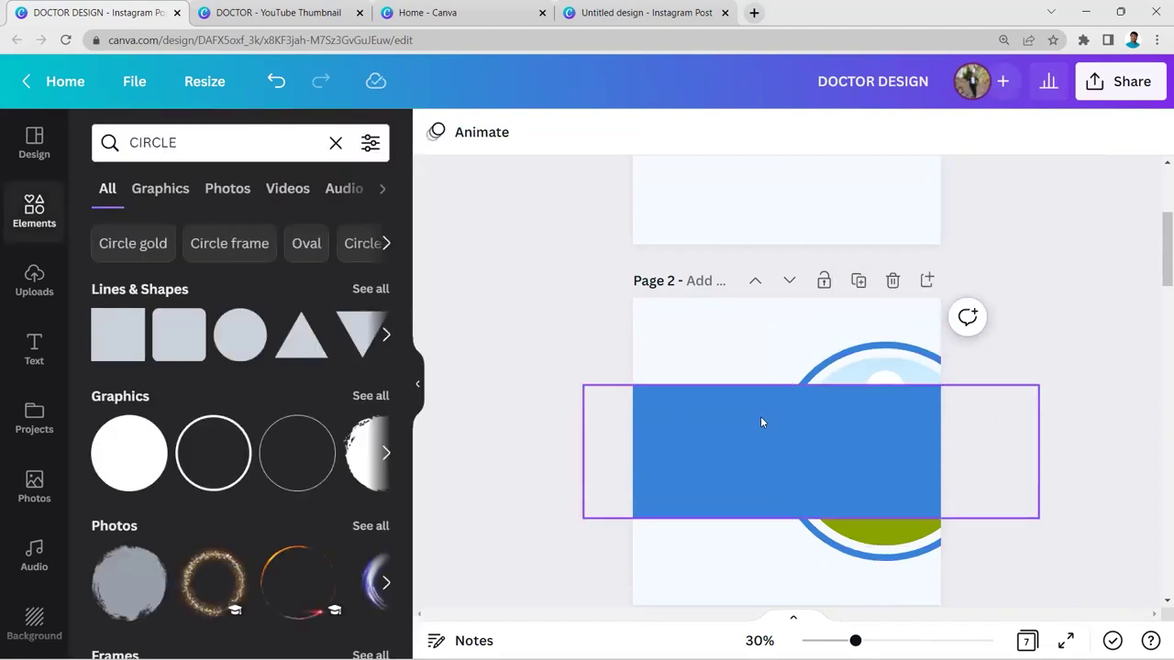
left_click(811, 337)
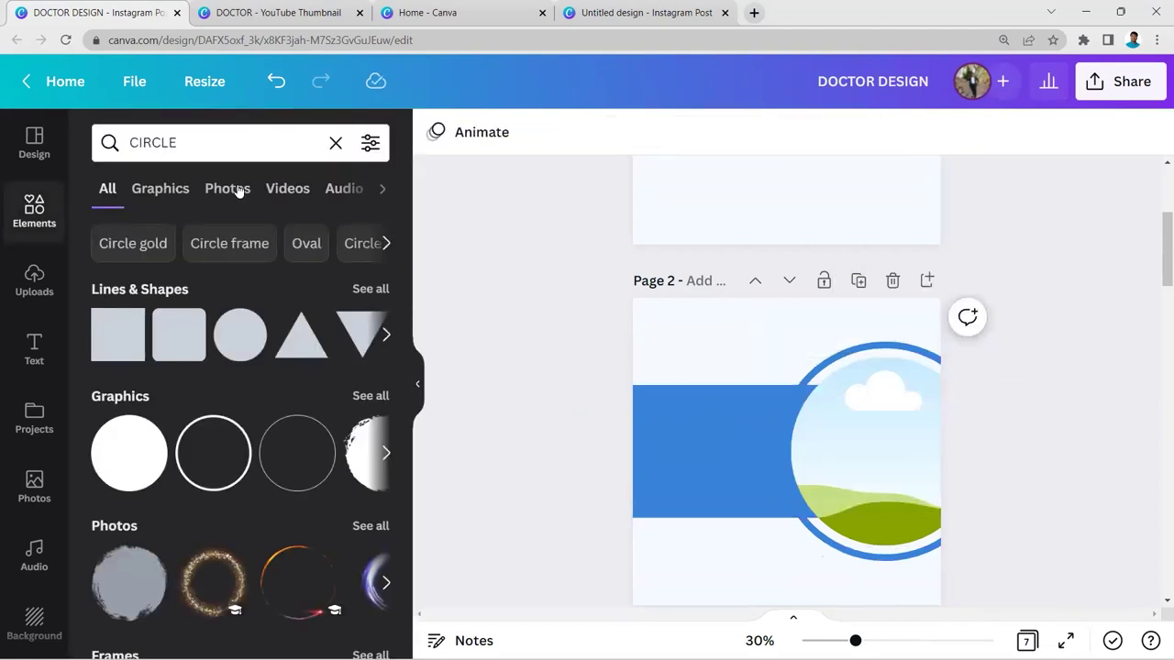
- Add a circle frame from the elements library to page 2, move it over the existing frame and remove it
scroll(273, 271, "down", 1)
left_click(336, 142)
scroll(240, 364, "down", 2)
scroll(266, 303, "up", 2)
left_click(298, 292)
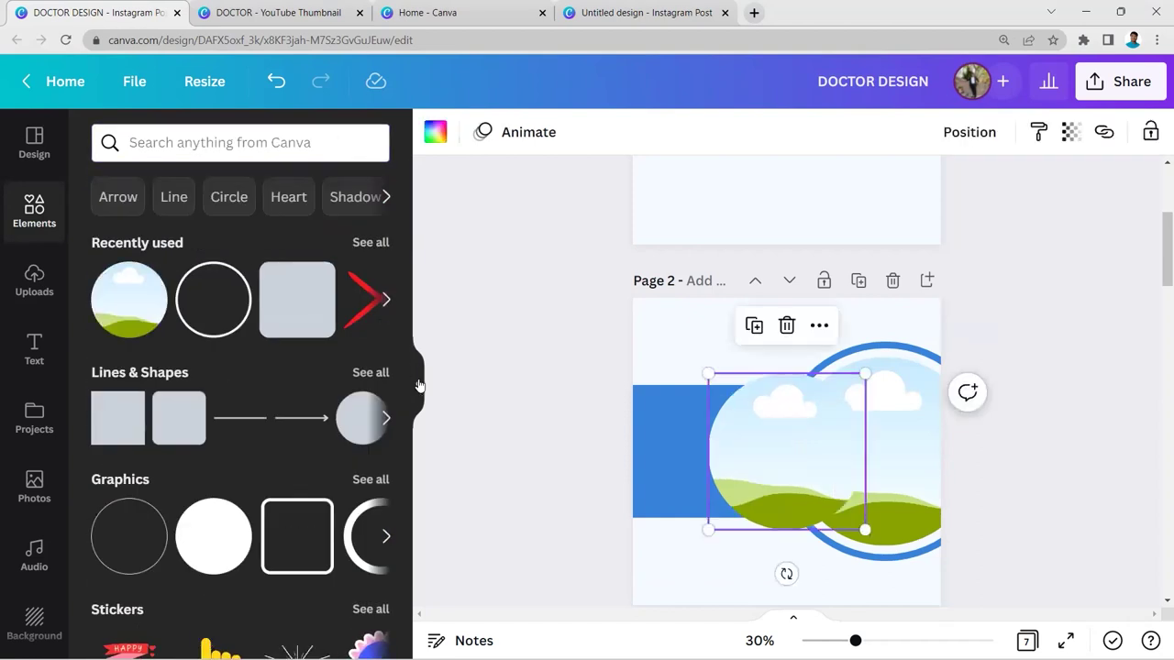
left_click(417, 383)
left_click_drag(635, 442, 729, 440)
key("Escape")
- Go to page 3 of the design and examine its decorative elements
scroll(724, 367, "down", 2)
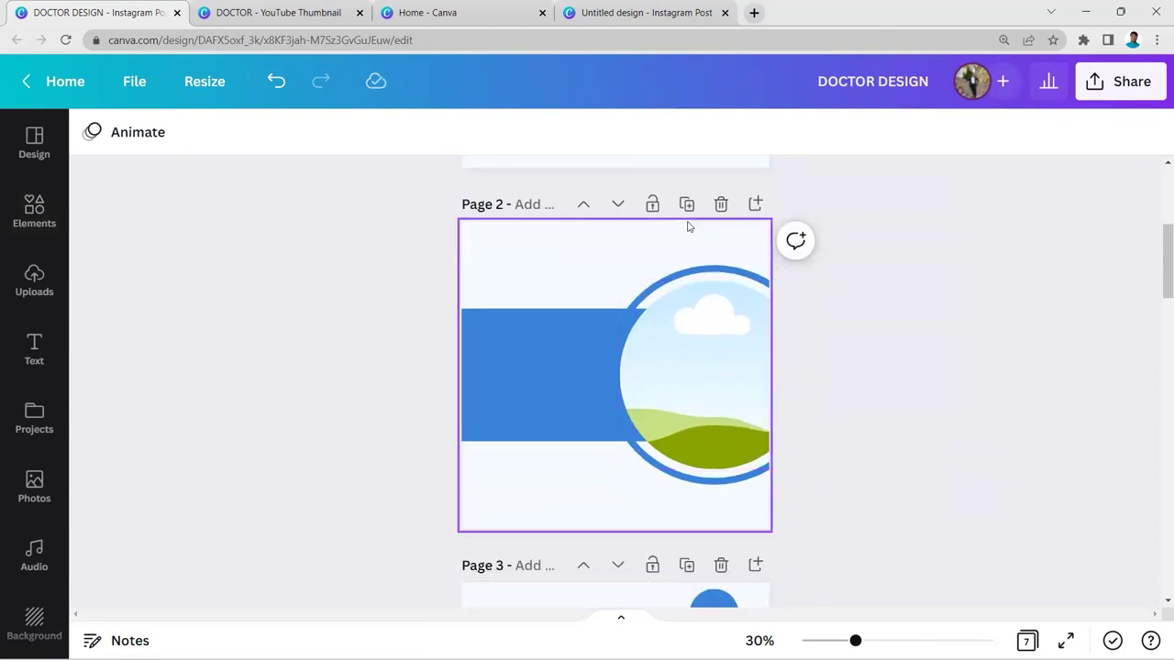
key("ctrl+minus")
key("ctrl+minus")
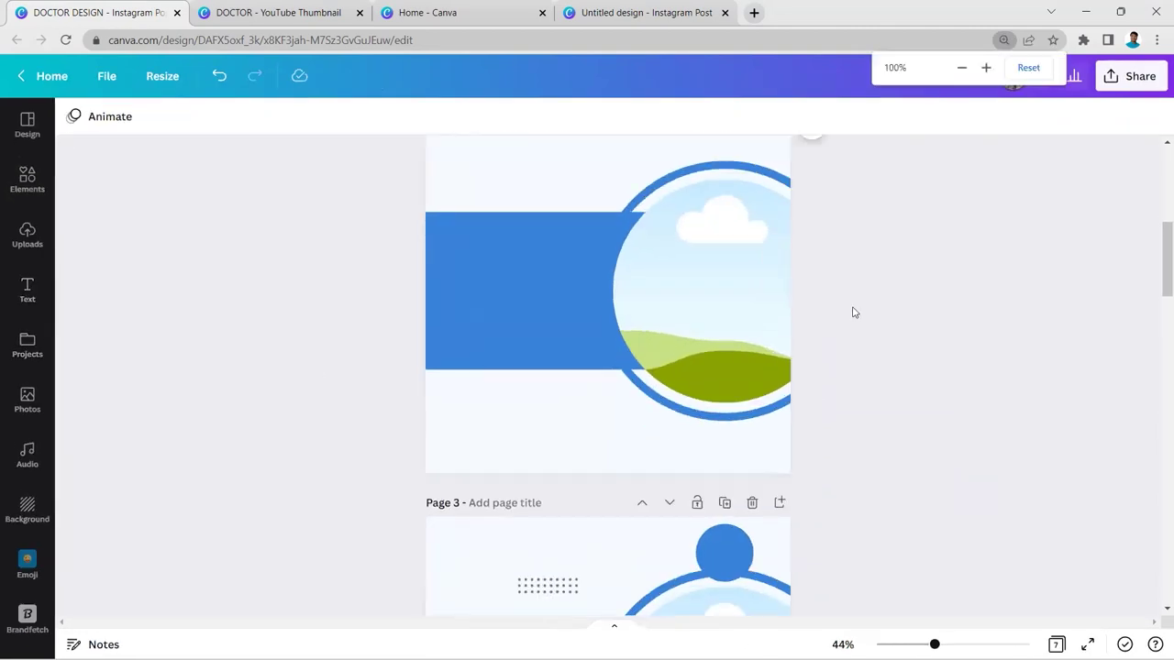
scroll(848, 311, "up", 1)
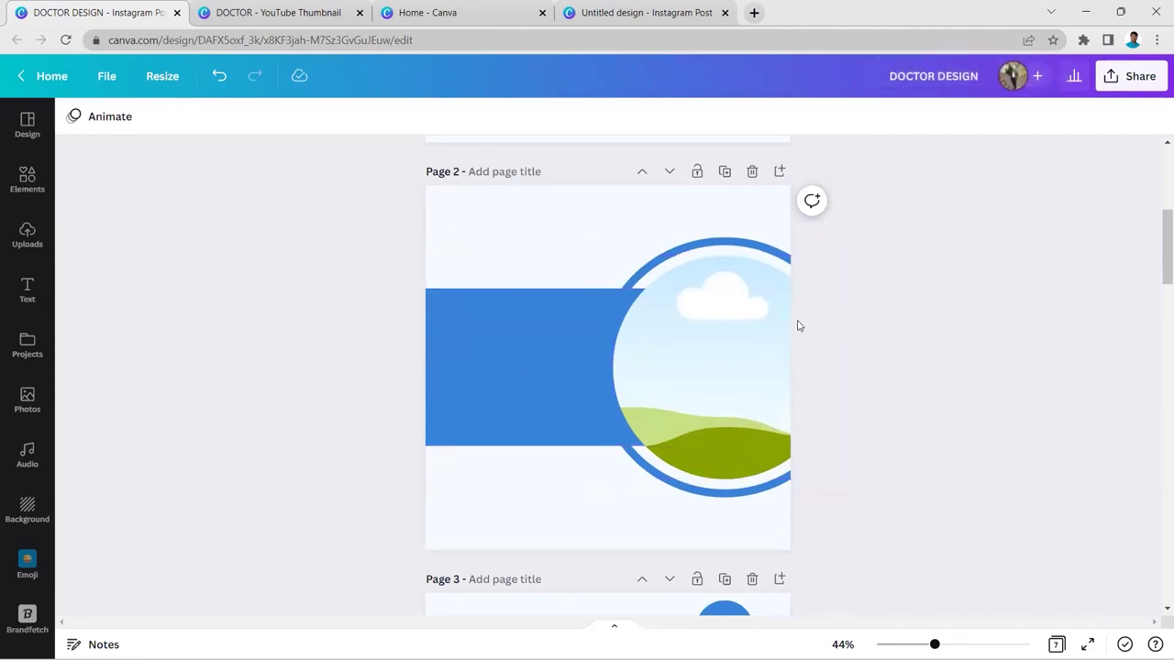
scroll(798, 325, "down", 4)
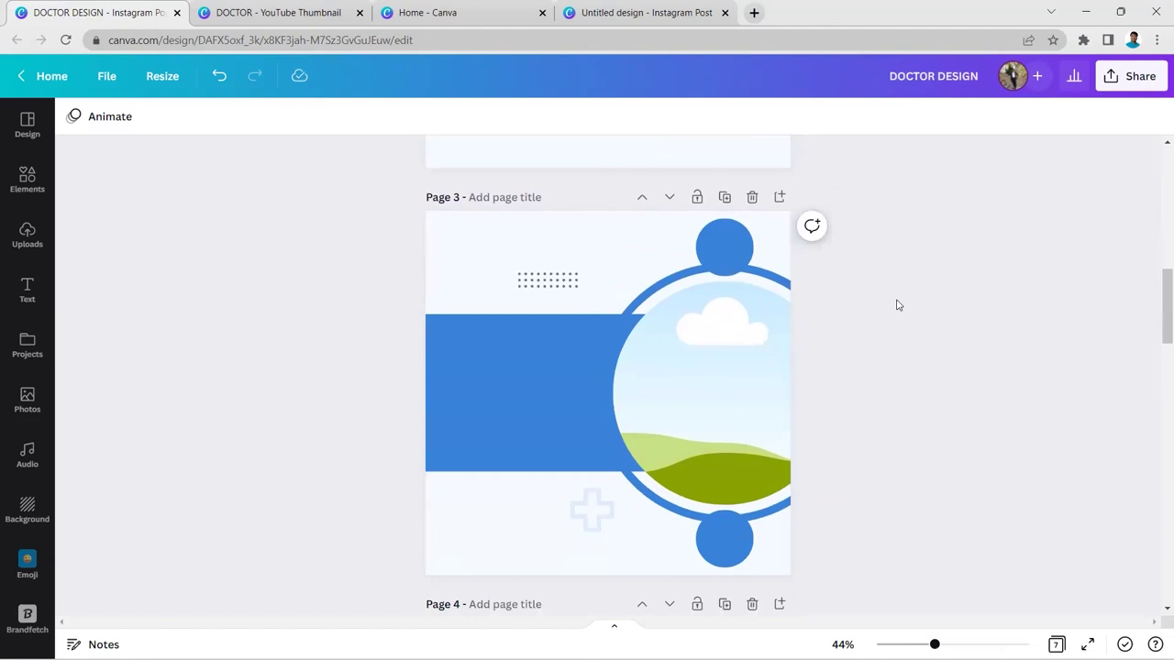
- Add the solid white circle graphic from the elements library to page 3 and move it over the circle frame
scroll(889, 301, "down", 1)
scroll(890, 303, "up", 1)
left_click(746, 257)
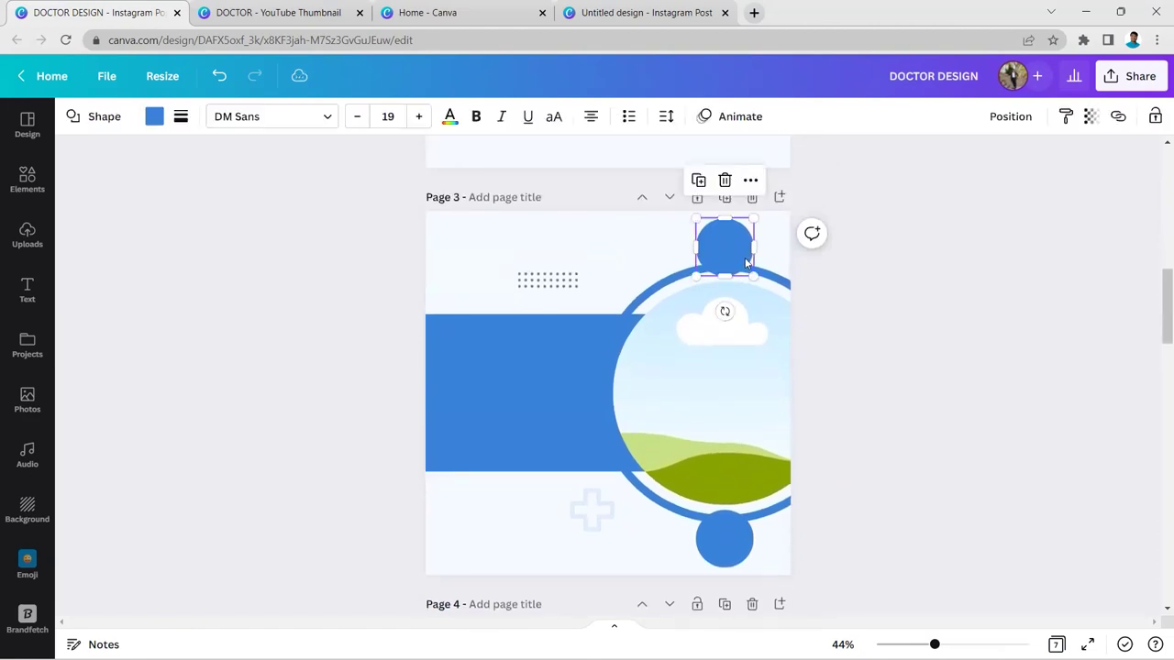
left_click(27, 179)
left_click(170, 440)
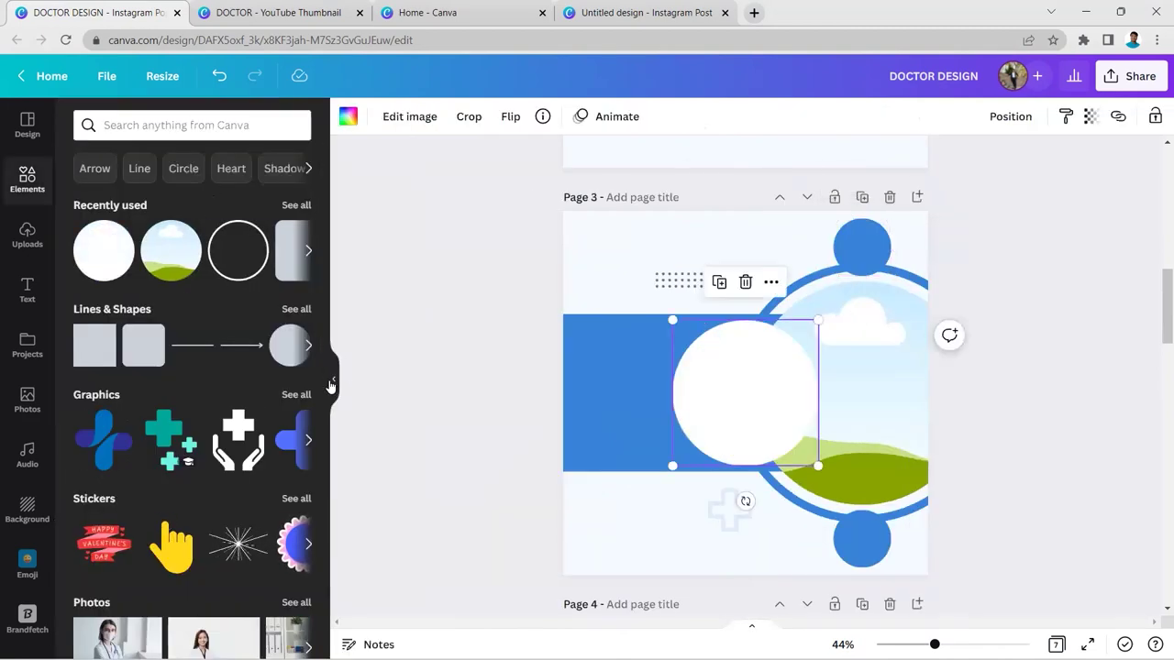
left_click(334, 378)
left_click_drag(614, 378, 713, 332)
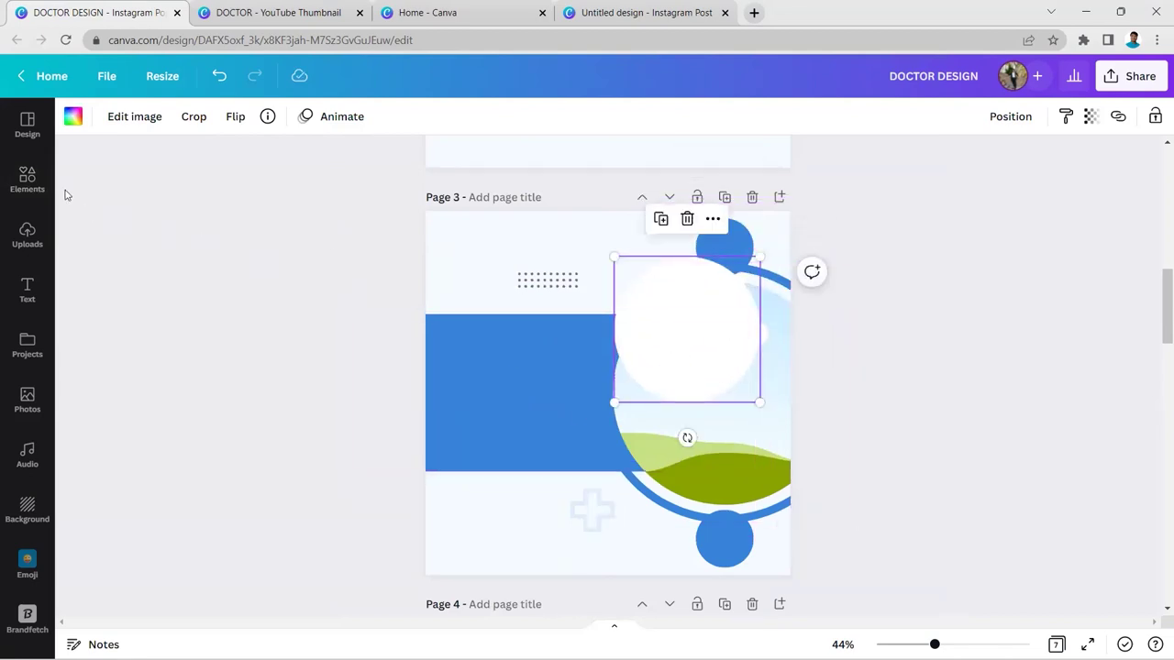
- Recolour the added solid circle on page 3 with the blue document colour
scroll(65, 194, "up", 3)
scroll(98, 116, "up", 2)
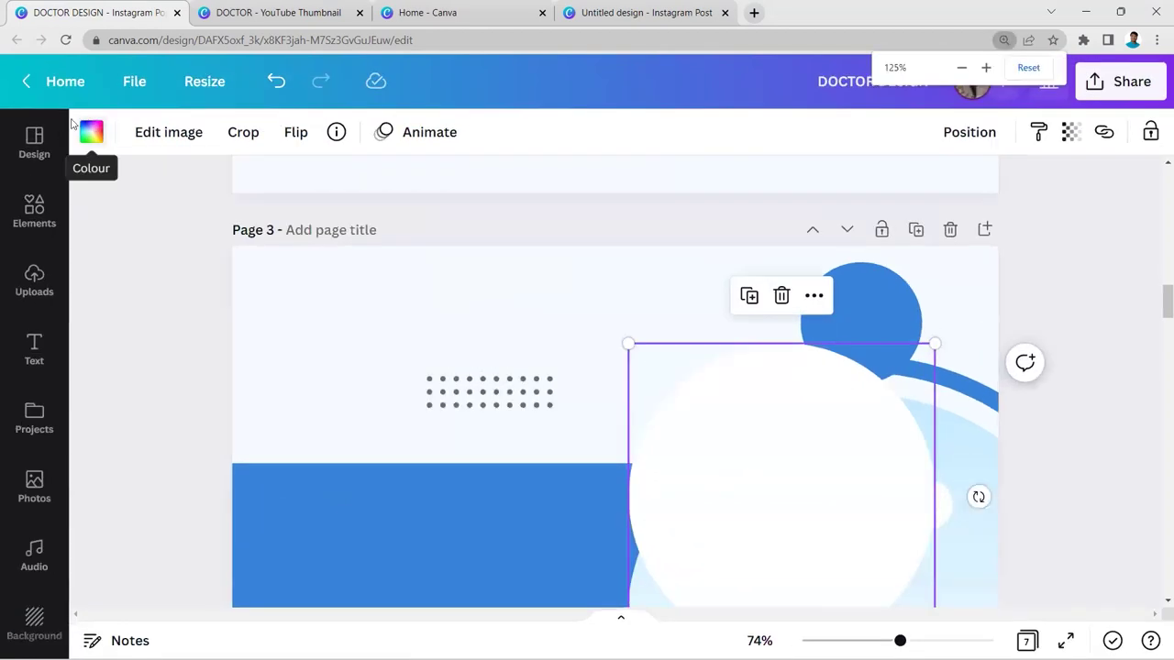
left_click(89, 131)
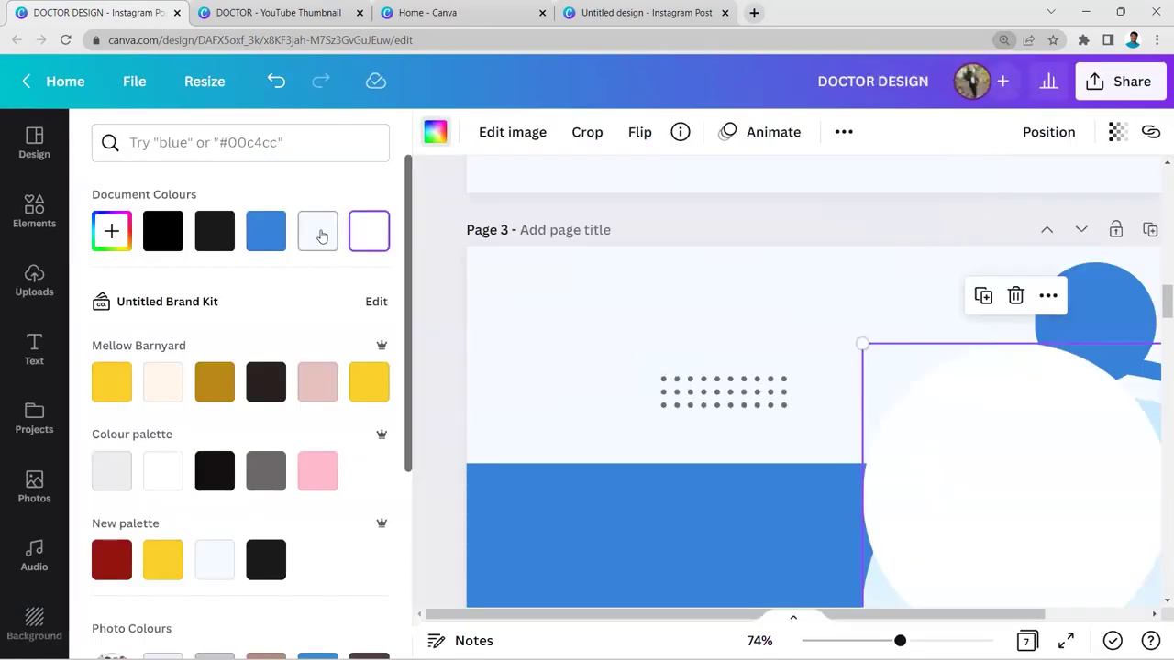
left_click(266, 232)
key("Escape")
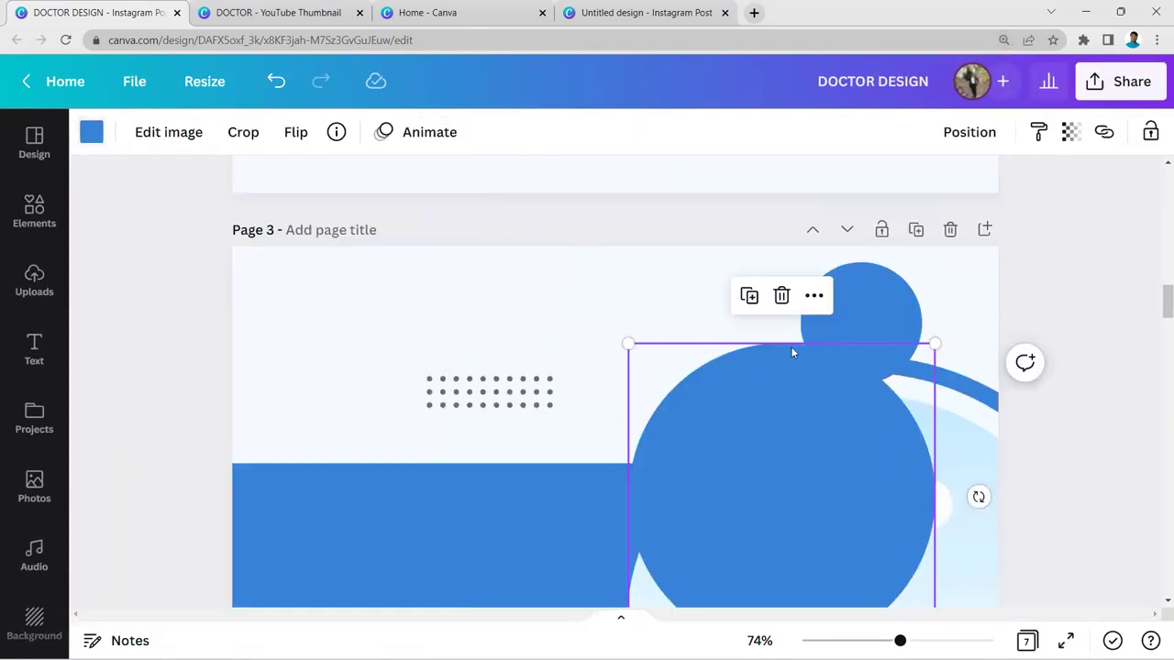
- Check the hex code of the added circle's blue fill
left_click(91, 132)
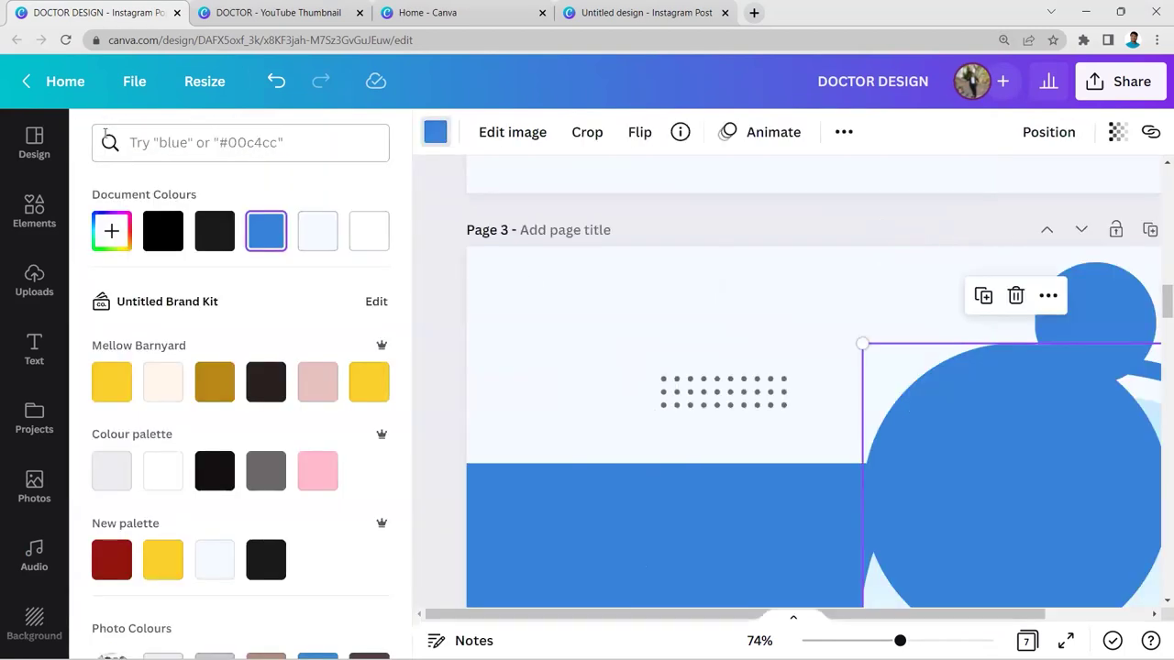
left_click(111, 249)
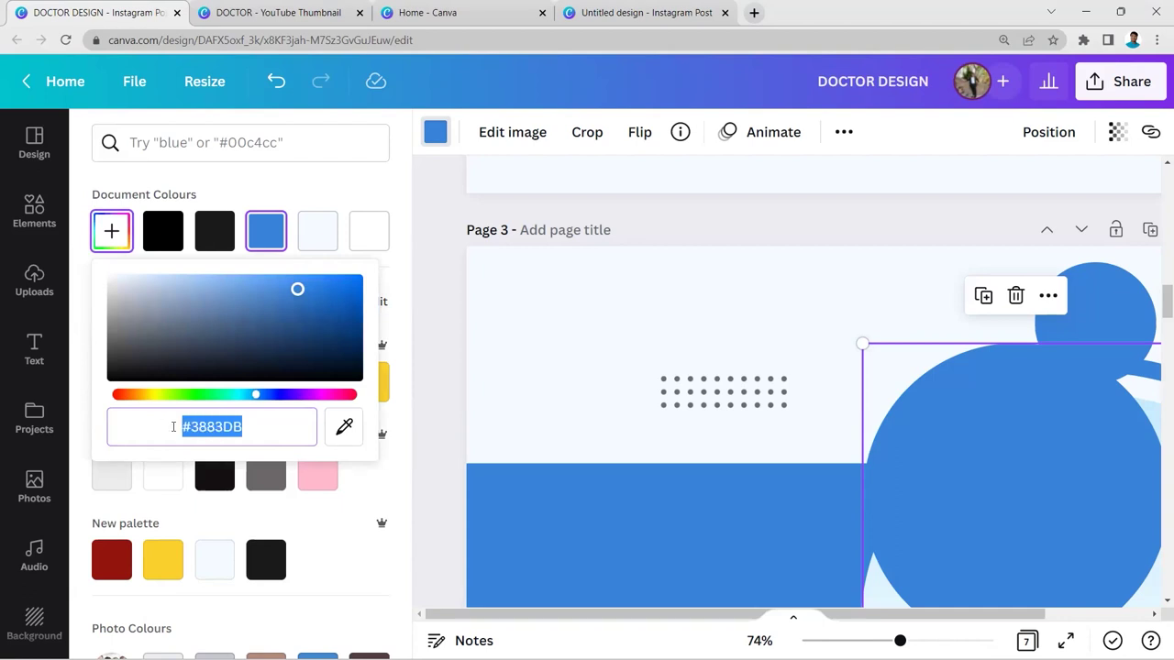
key("End")
key("Escape")
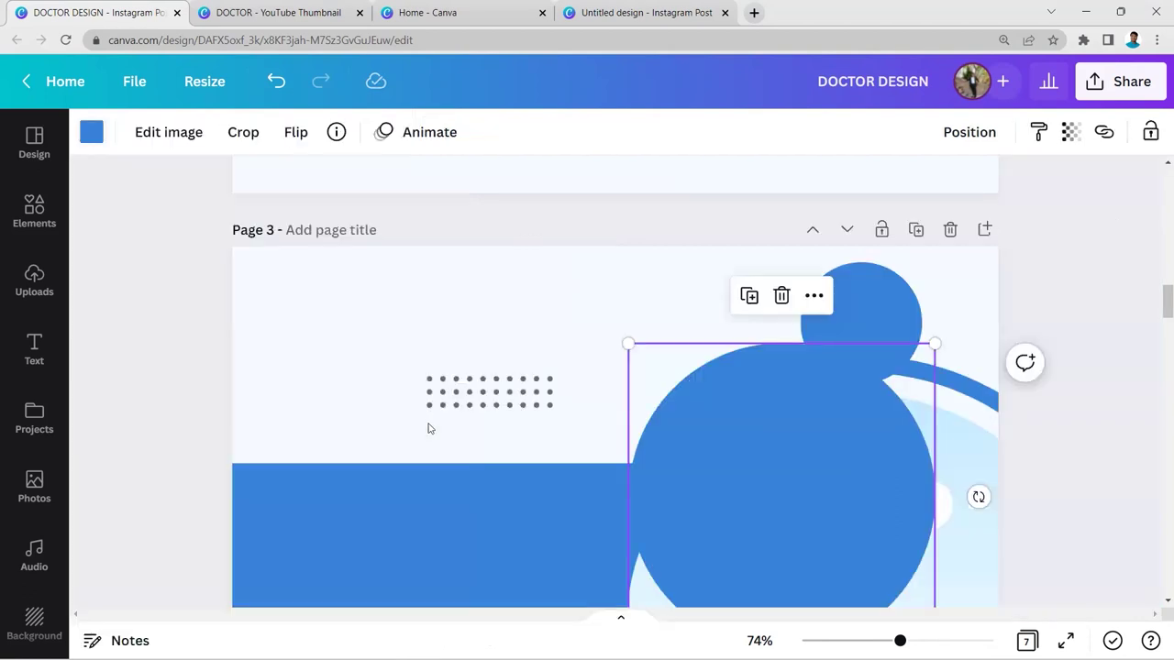
- Shrink the added circle over the ring's upper blue circle, try a duplicate on the lower one, and undo the additions
scroll(786, 395, "down", 5)
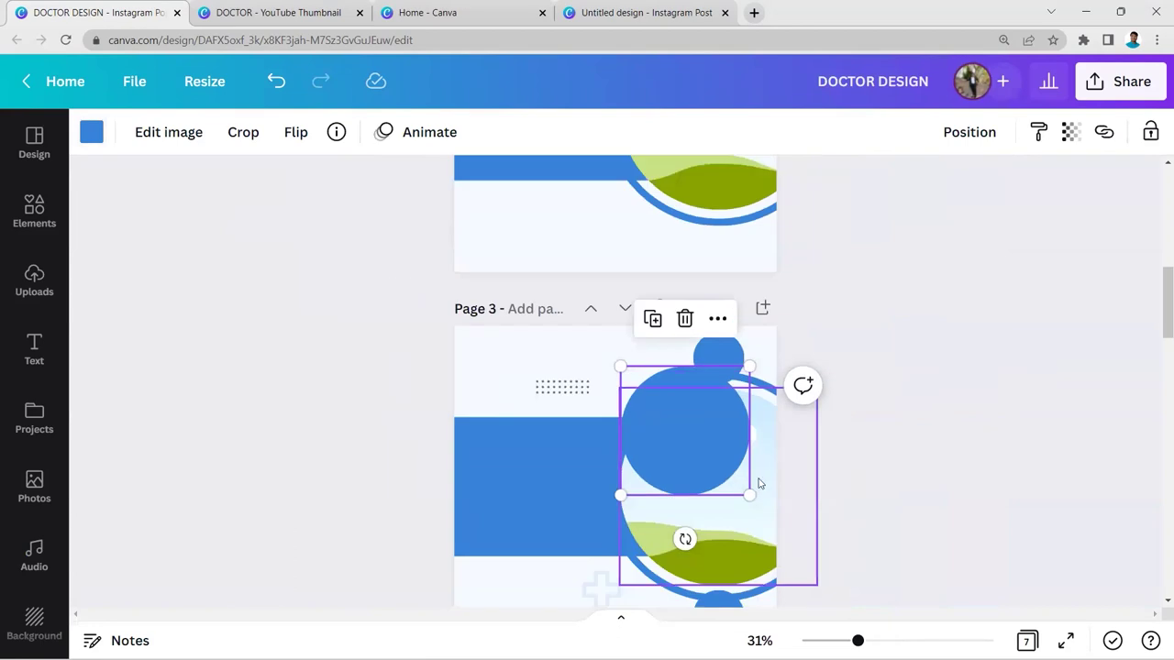
left_click_drag(748, 496, 713, 363)
scroll(713, 364, "down", 2)
left_click(685, 209)
left_click_drag(739, 293, 744, 479)
key("ctrl+z")
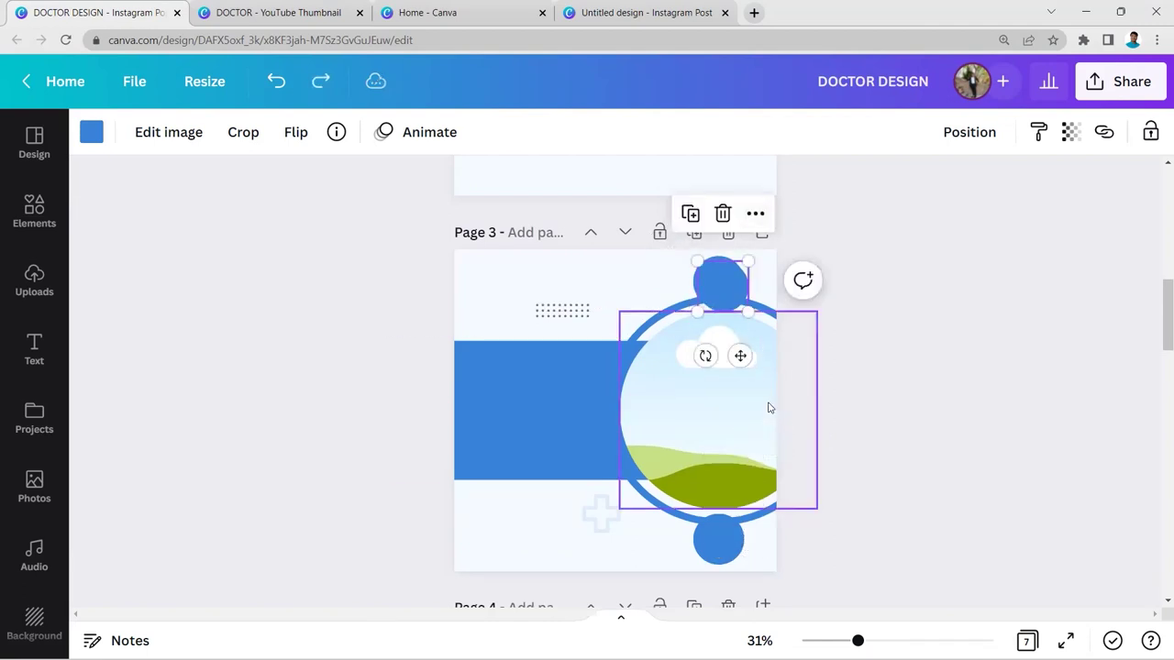
key("Escape")
- Examine the crop and transparency settings of the dot pattern on page 3
left_click(562, 311)
scroll(587, 307, "up", 2)
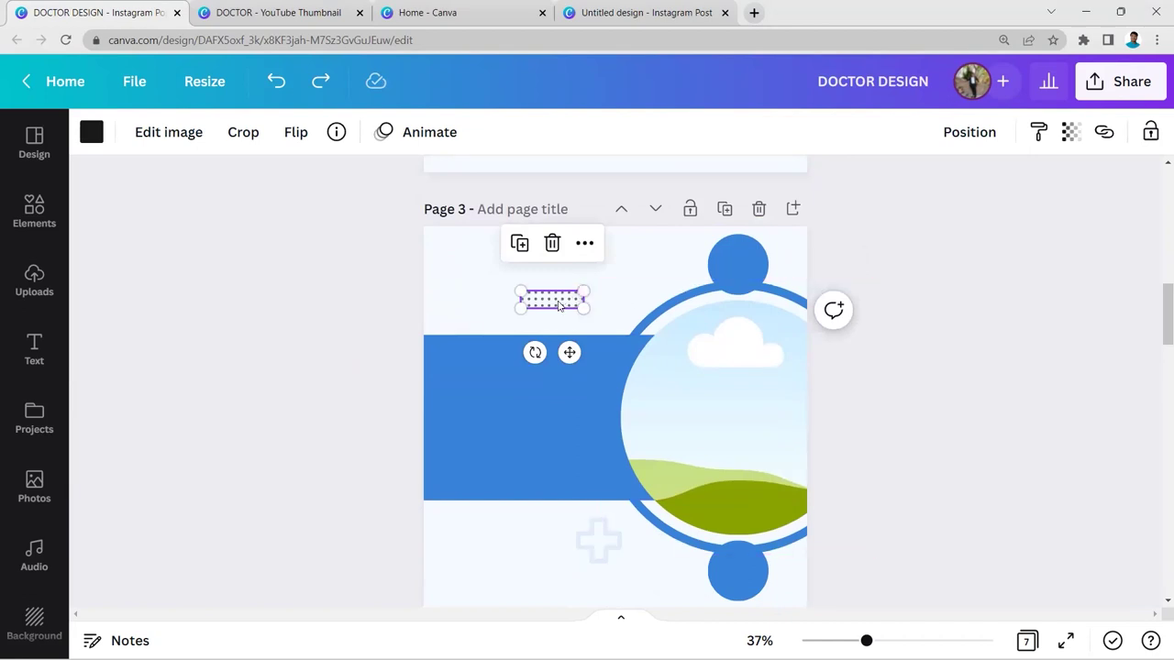
scroll(560, 304, "up", 1)
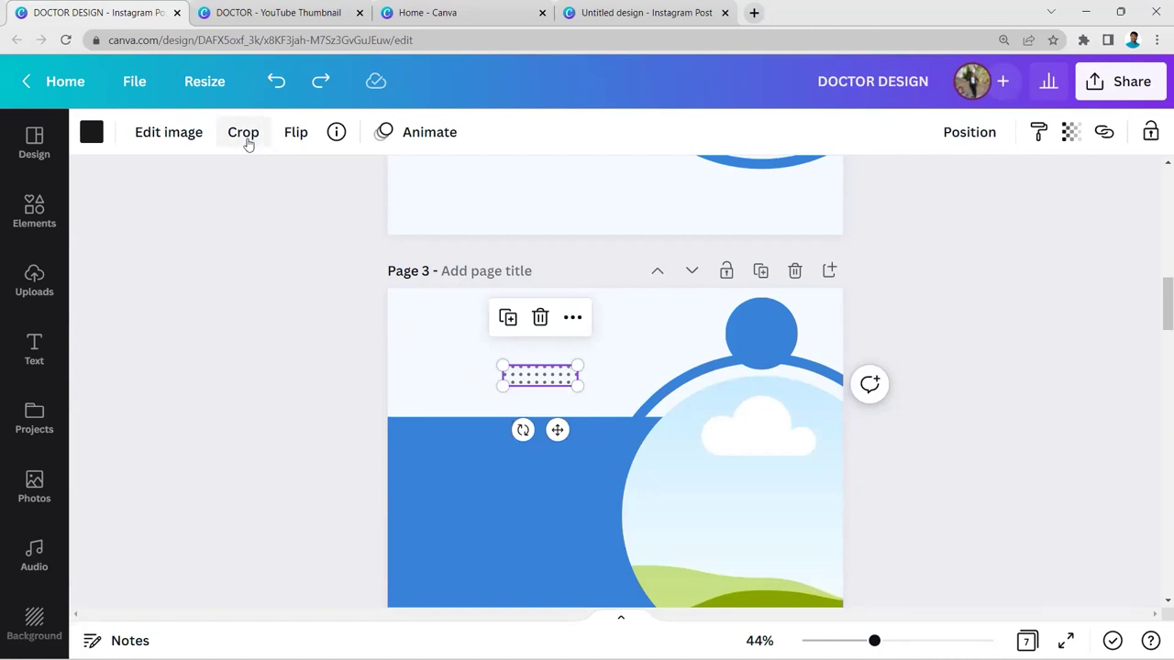
left_click(243, 134)
left_click_drag(575, 386, 576, 388)
left_click(908, 335)
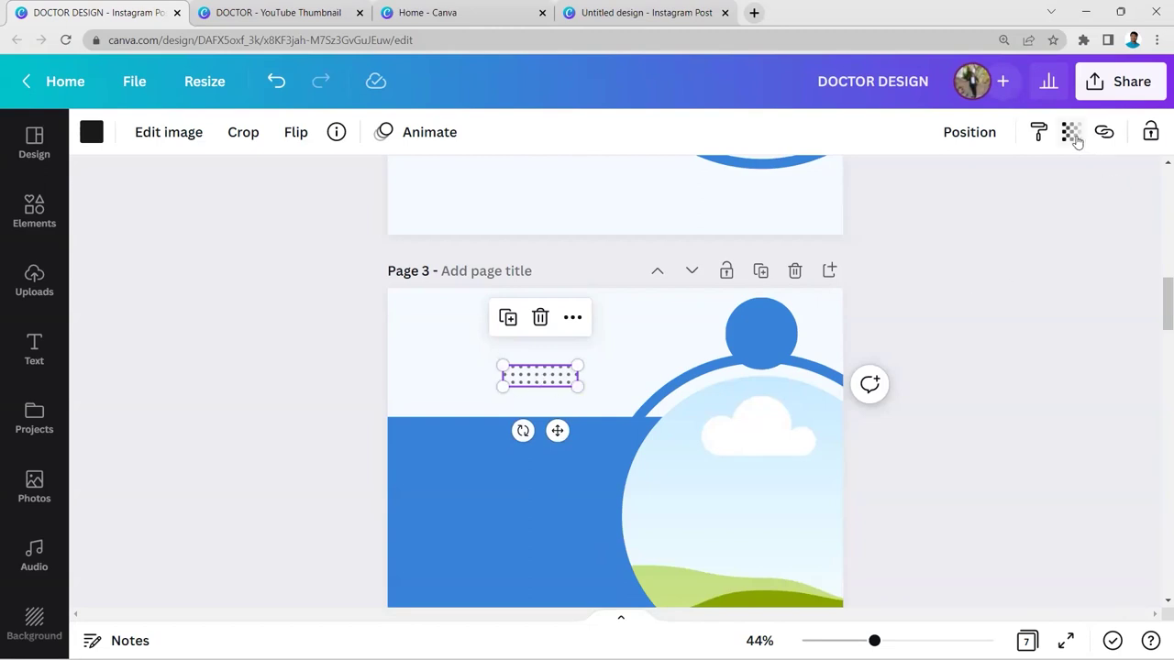
left_click(1073, 137)
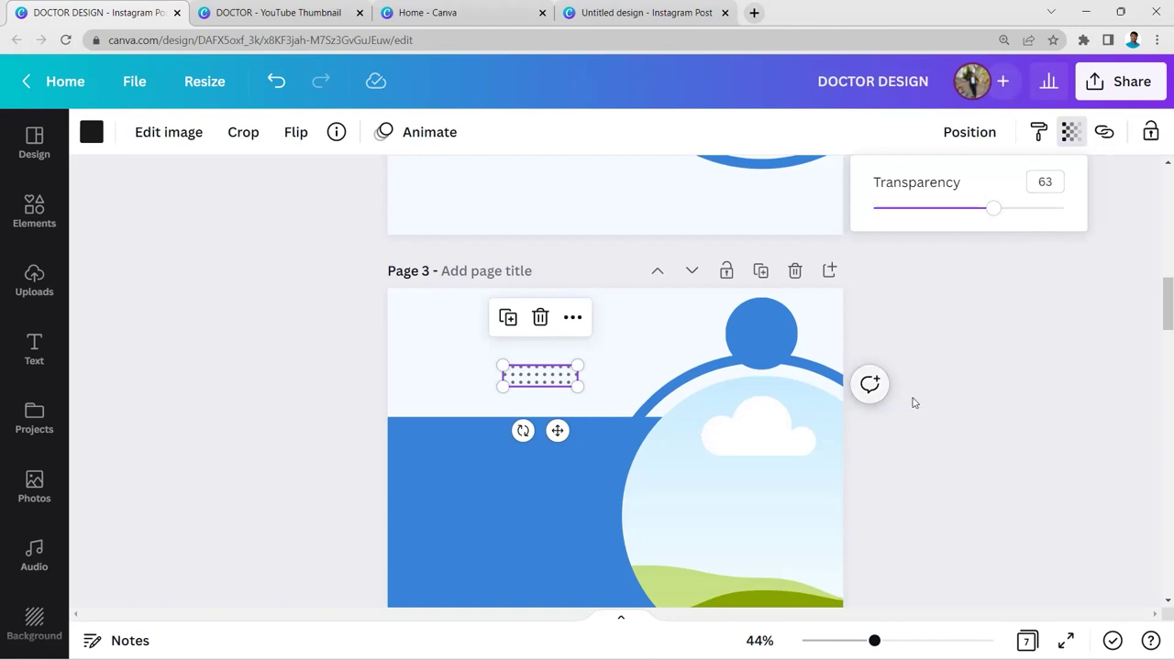
- Search the graphics for PLUS, add the outlined plus sign to page 3 and place it over the blue bar
scroll(908, 402, "down", 3)
scroll(584, 496, "down", 2)
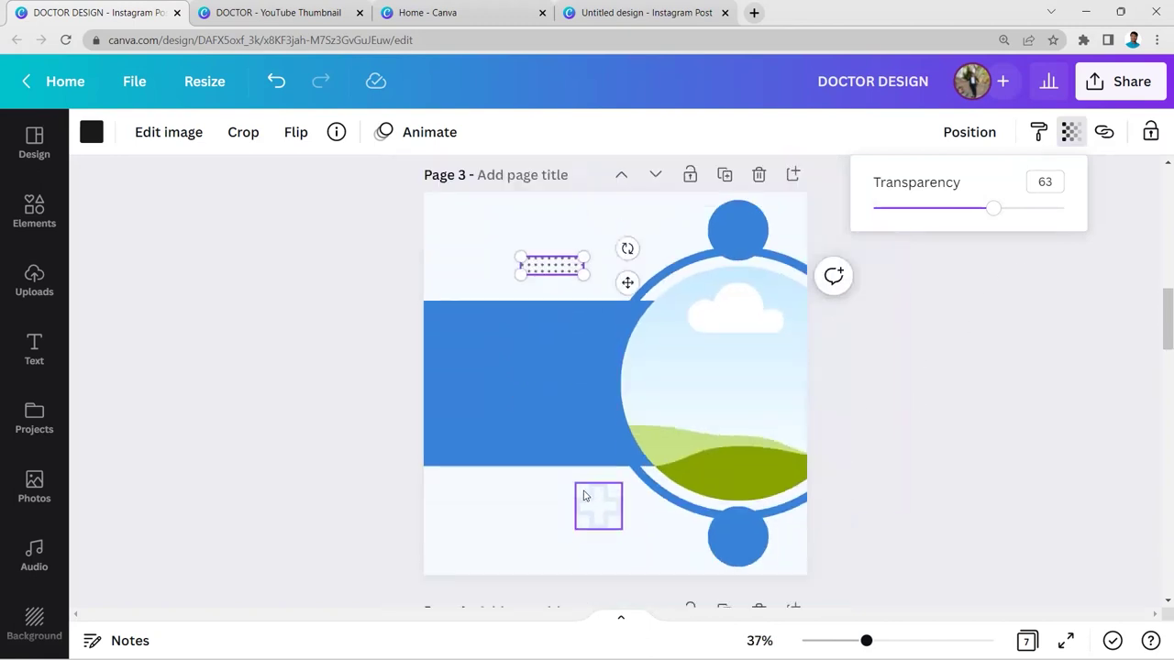
left_click(601, 504)
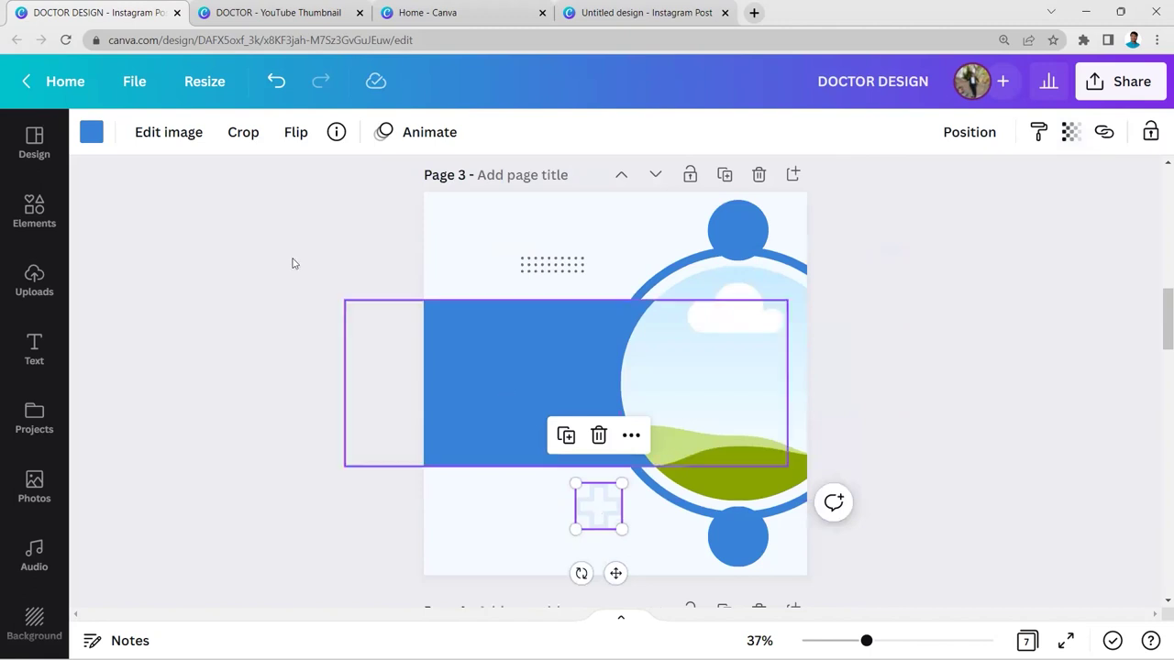
left_click(42, 209)
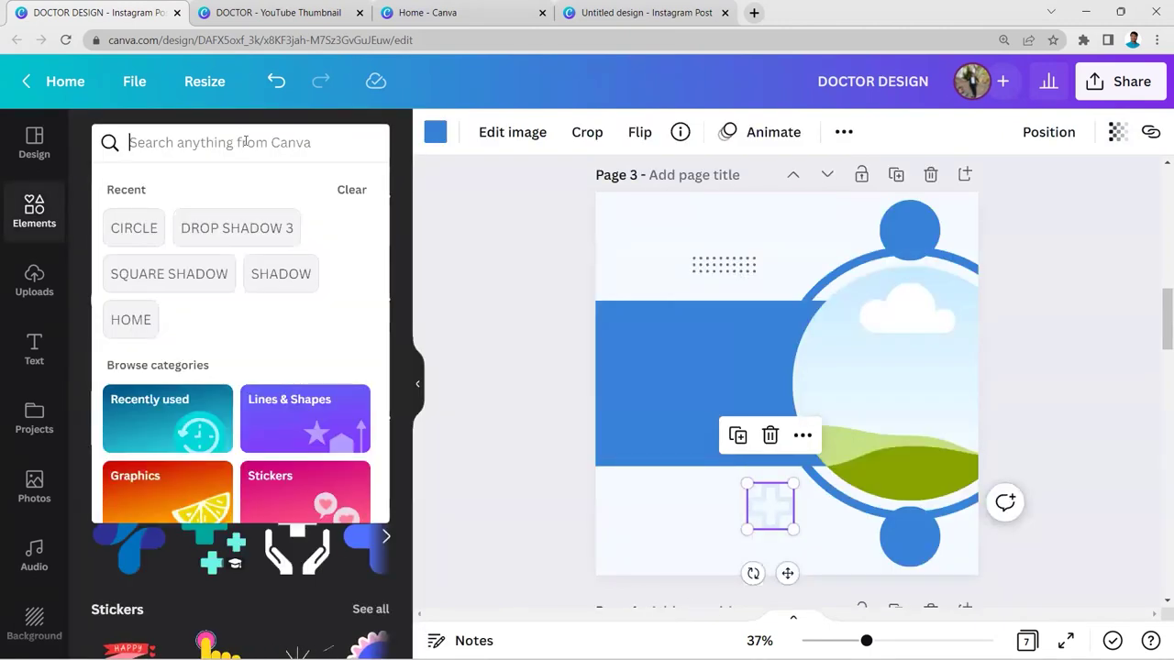
type("PLUS")
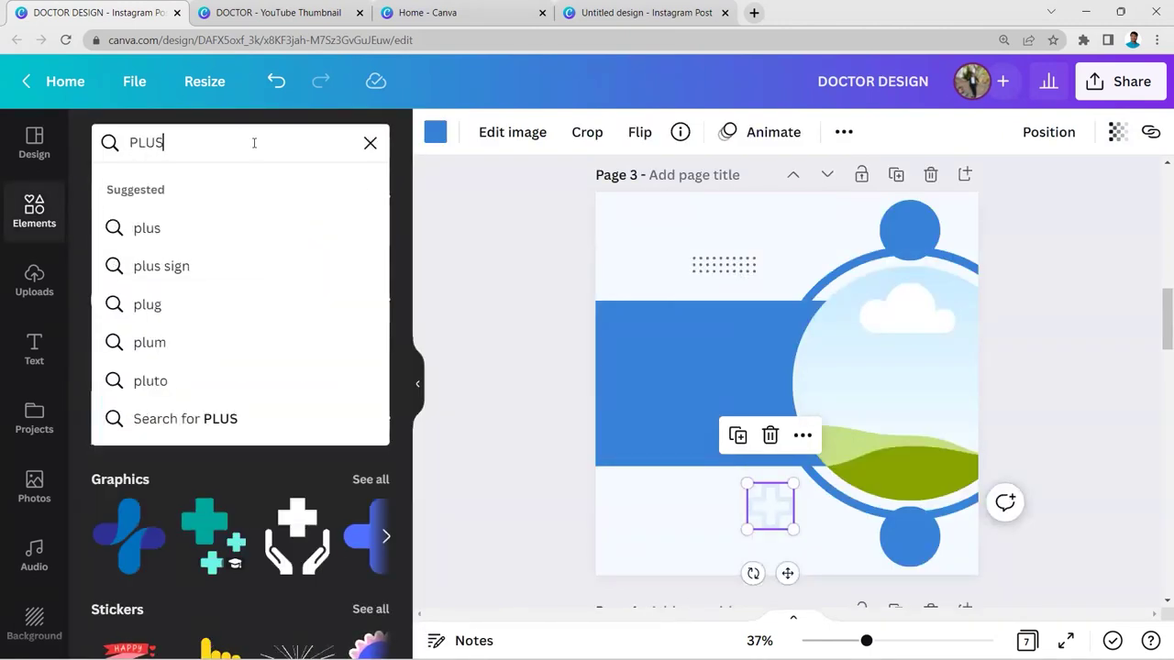
key("Return")
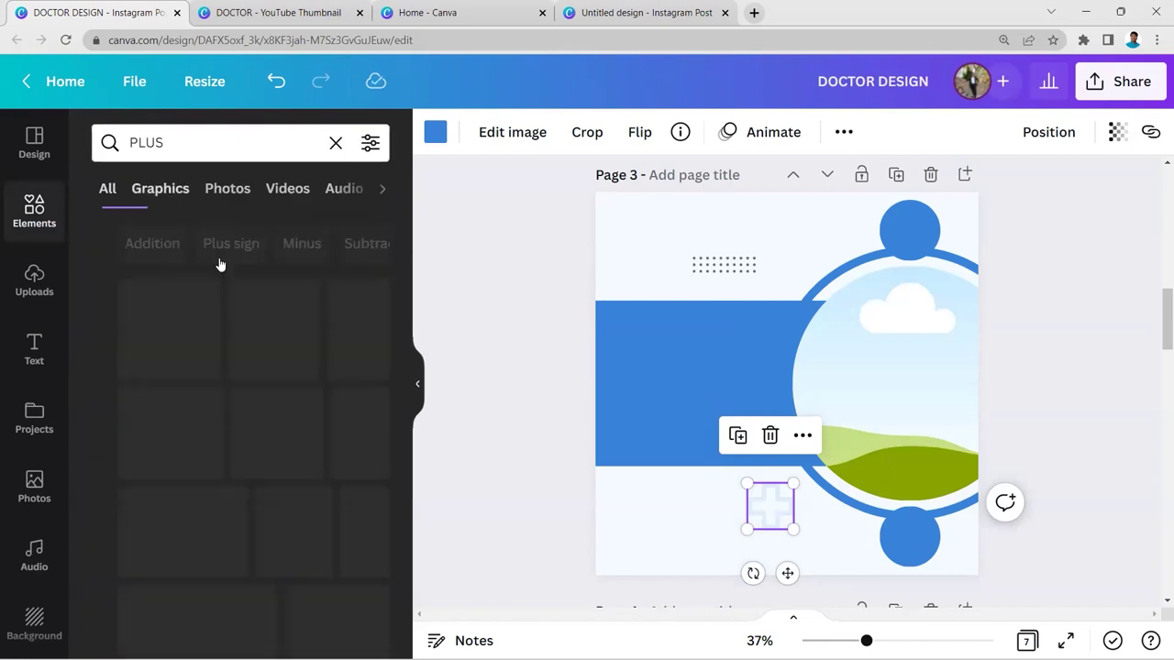
scroll(316, 404, "down", 2)
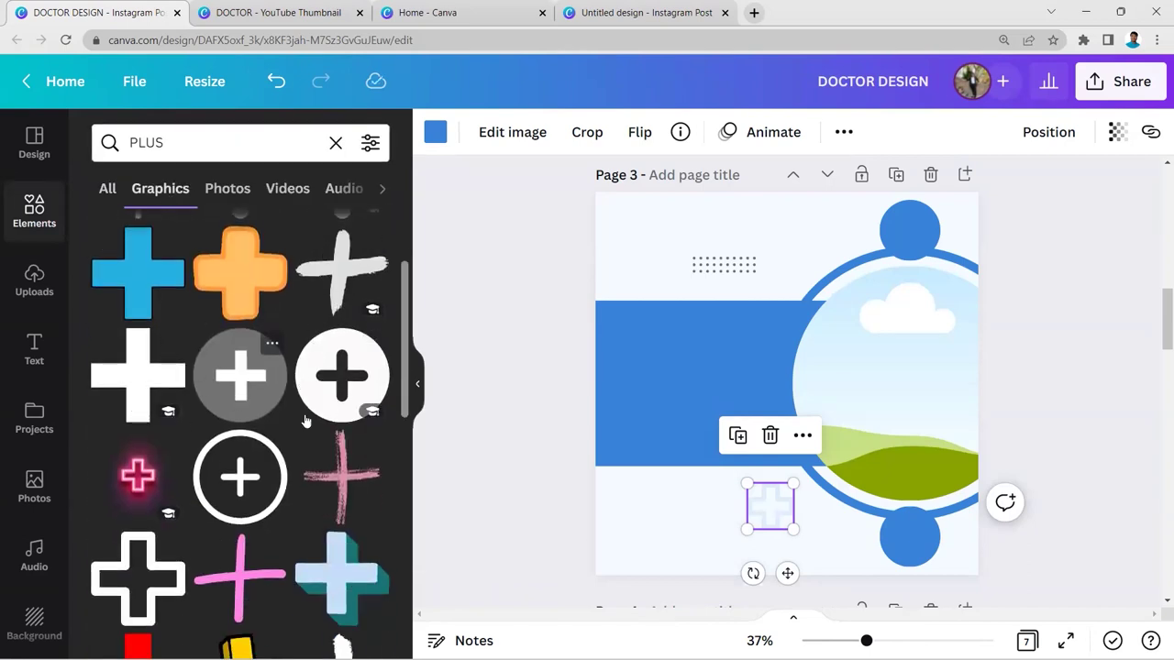
scroll(240, 458, "down", 2)
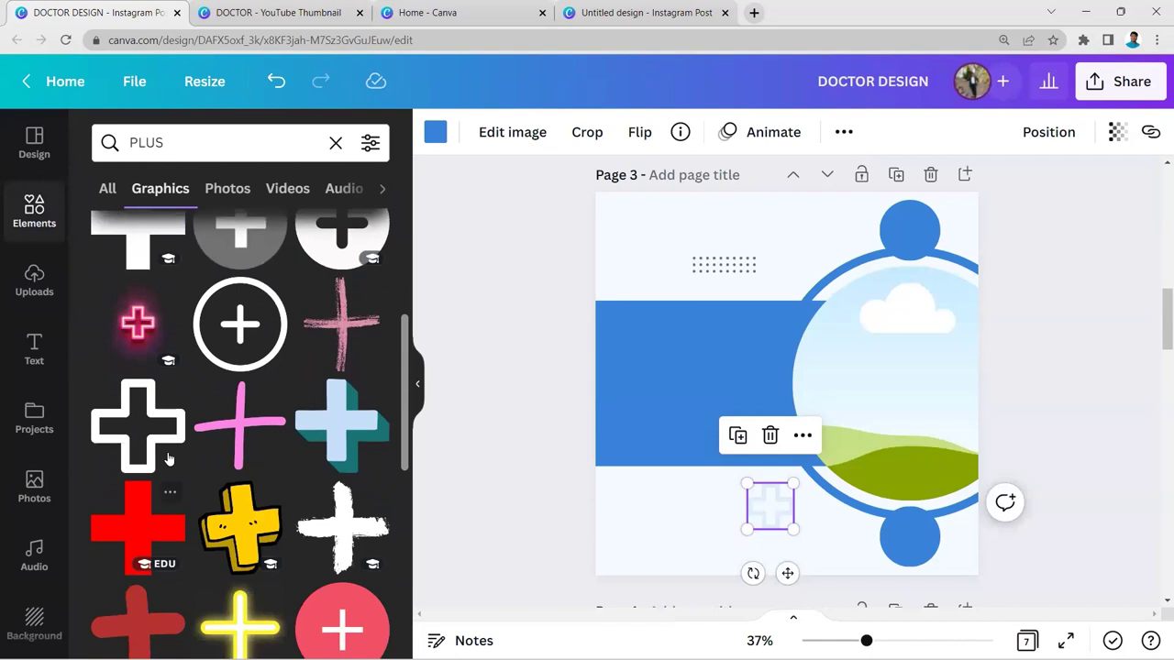
left_click(137, 422)
left_click(417, 383)
left_click_drag(655, 411, 637, 434)
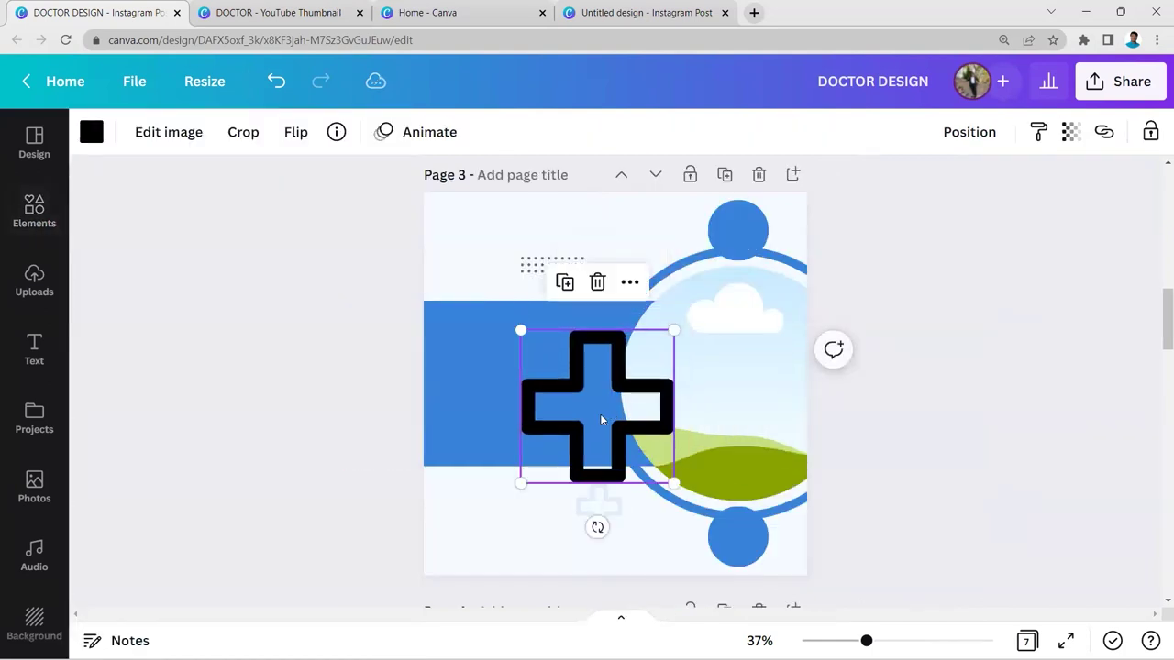
- Recolour the outlined plus sign with the blue document colour
left_click(455, 337)
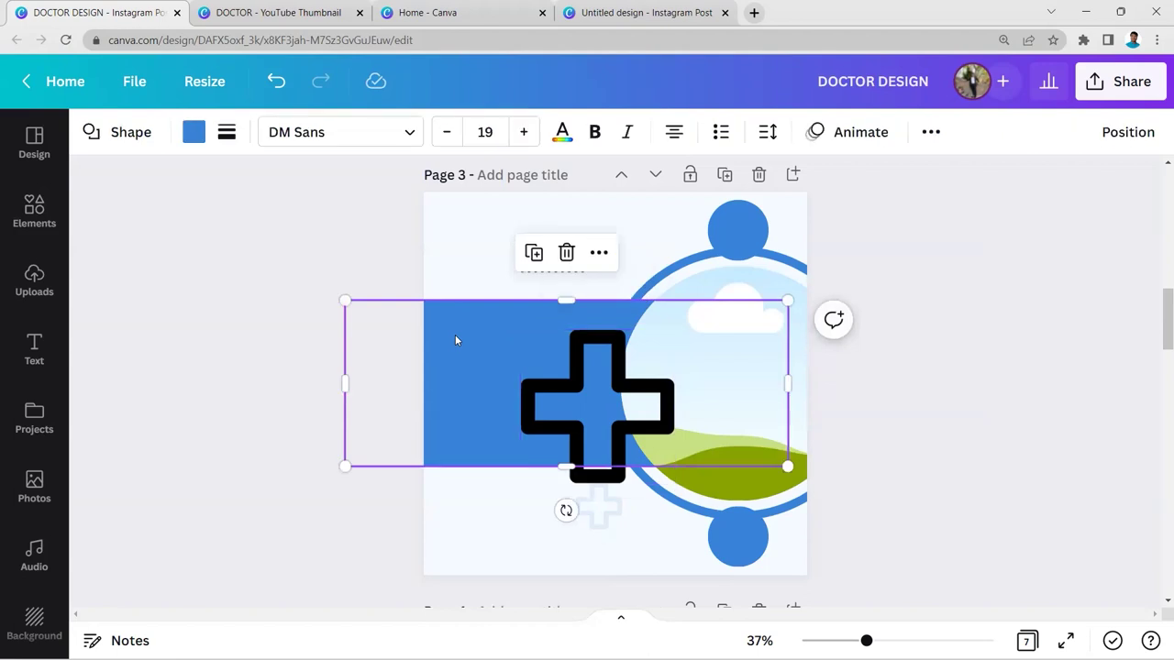
left_click(553, 345)
left_click(92, 132)
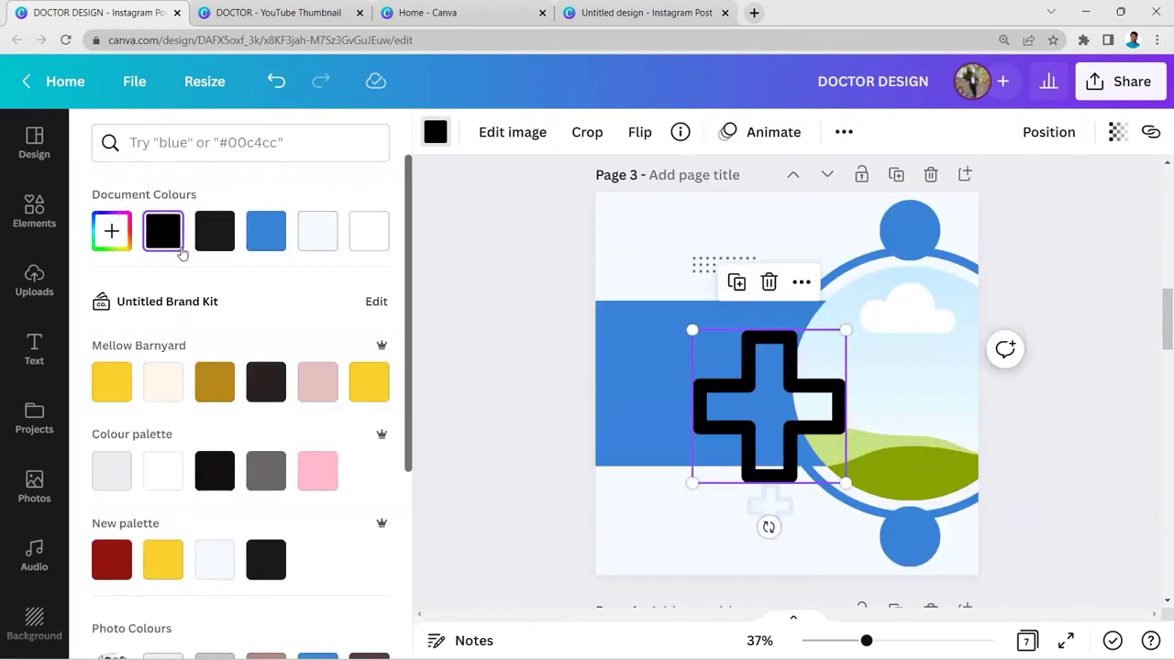
left_click(261, 241)
left_click(458, 312)
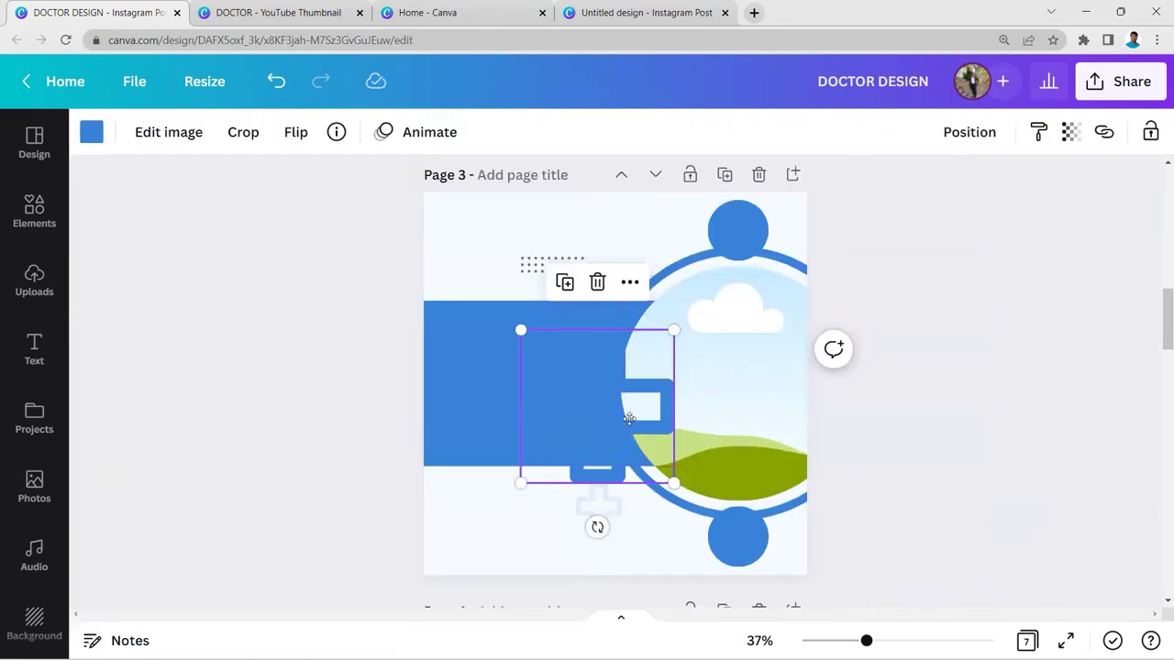
- Shrink the blue plus sign, place it beside the faint cross below the bar, and delete it
left_click_drag(645, 400, 632, 500)
left_click_drag(660, 428, 550, 511)
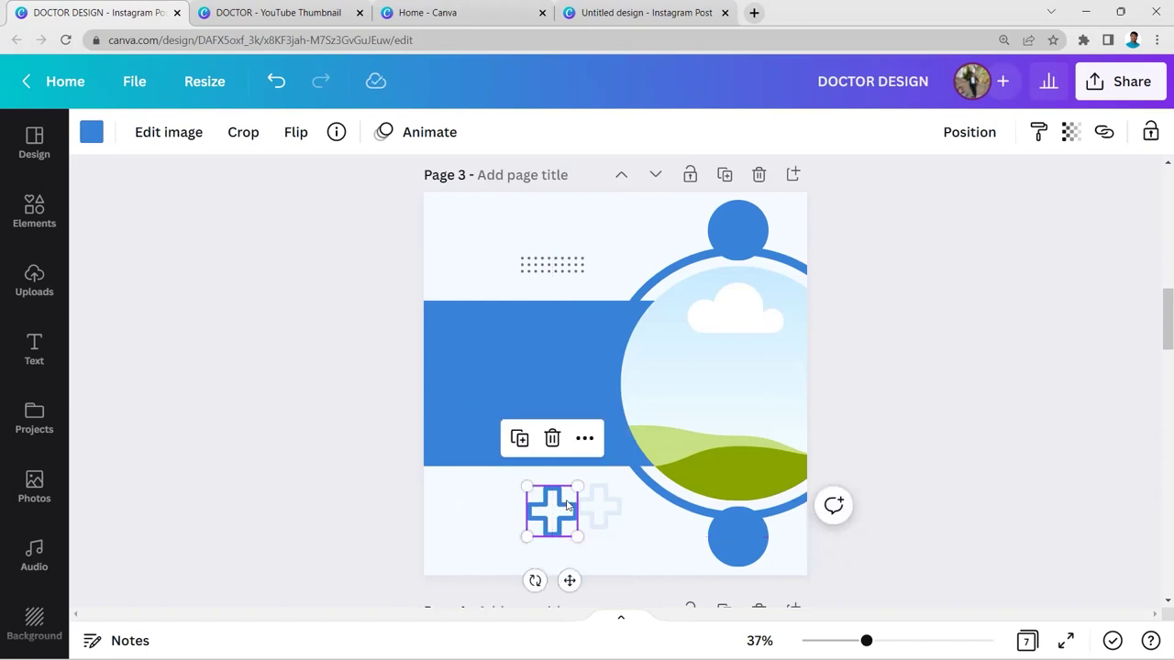
left_click(551, 431)
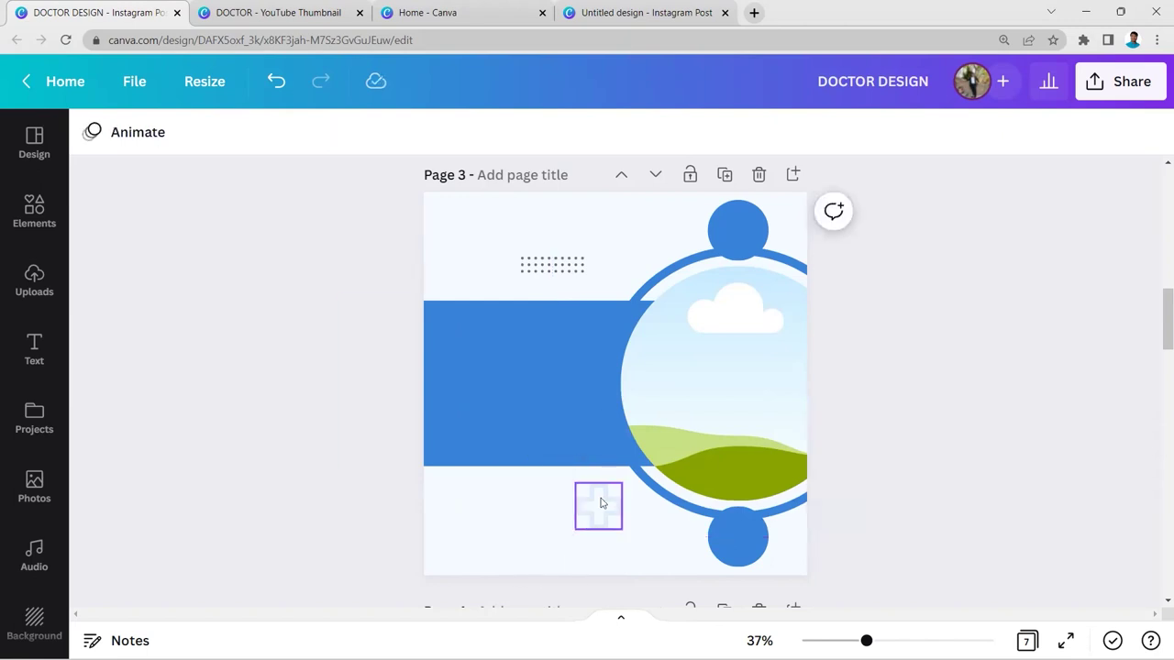
- Check the transparency setting of the faint cross below the blue bar
left_click(599, 504)
left_click(1067, 133)
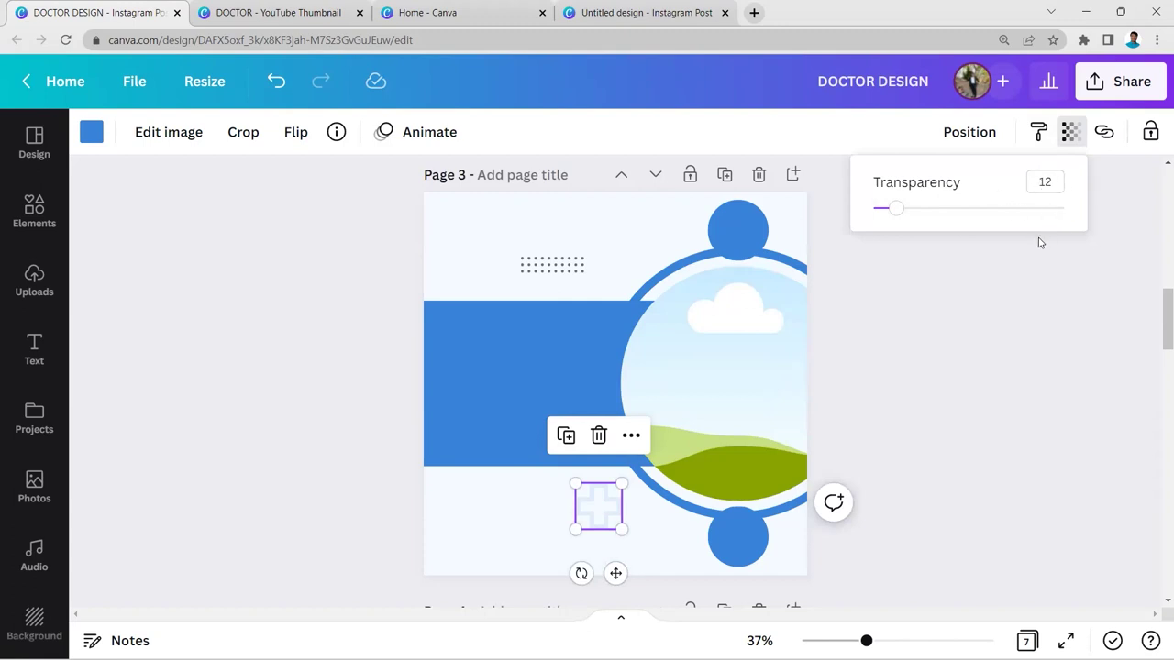
left_click(992, 276)
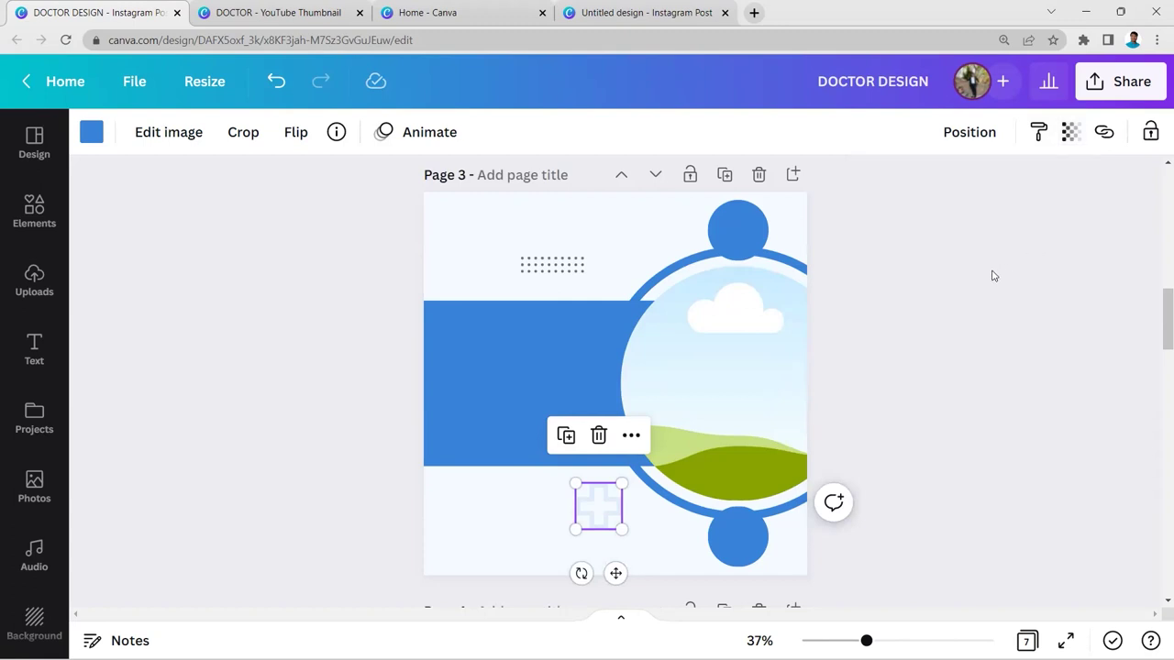
left_click(974, 264)
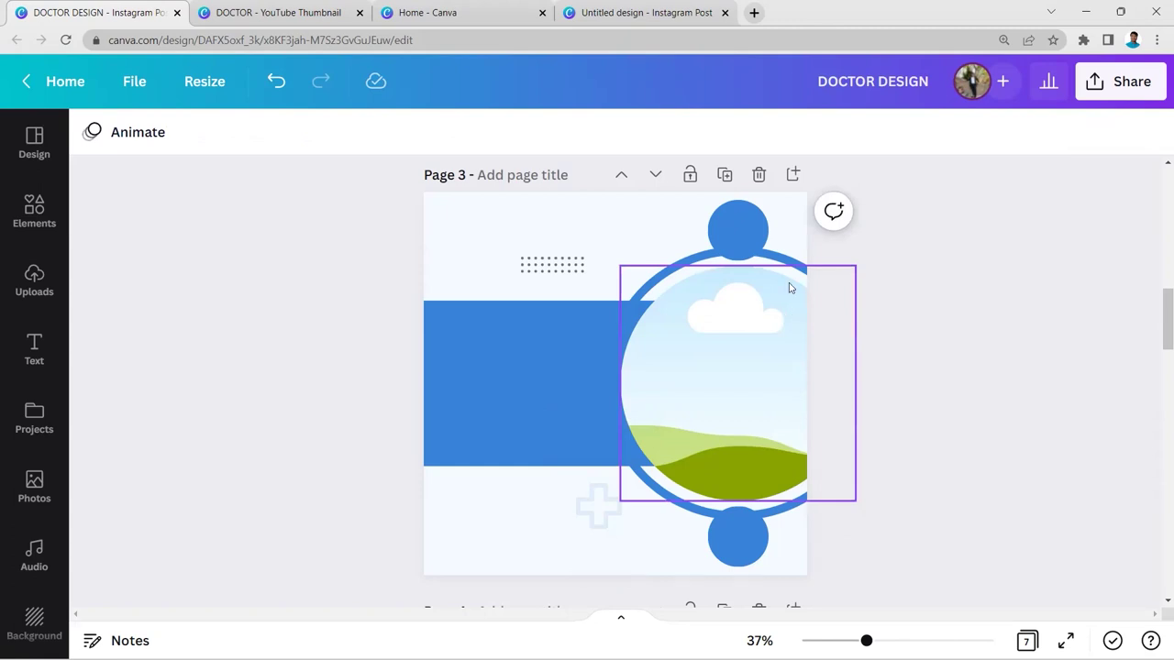
- Detach the doctors photo from the circle frame on page 4 and place it back into the frame
scroll(877, 305, "down", 5)
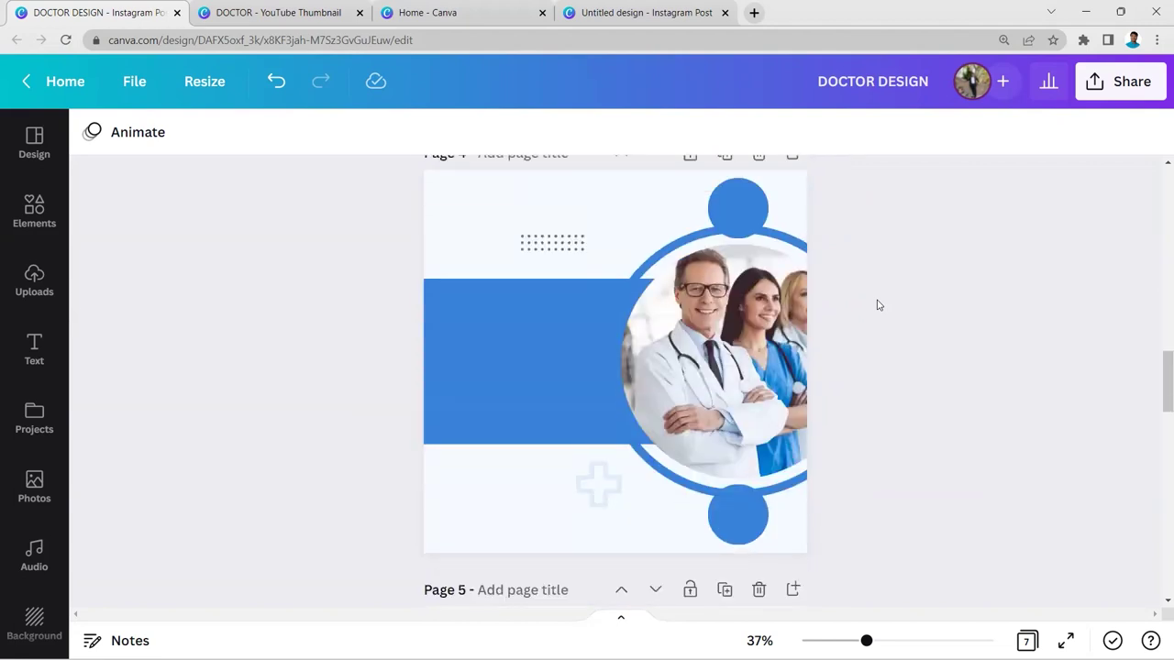
right_click(704, 333)
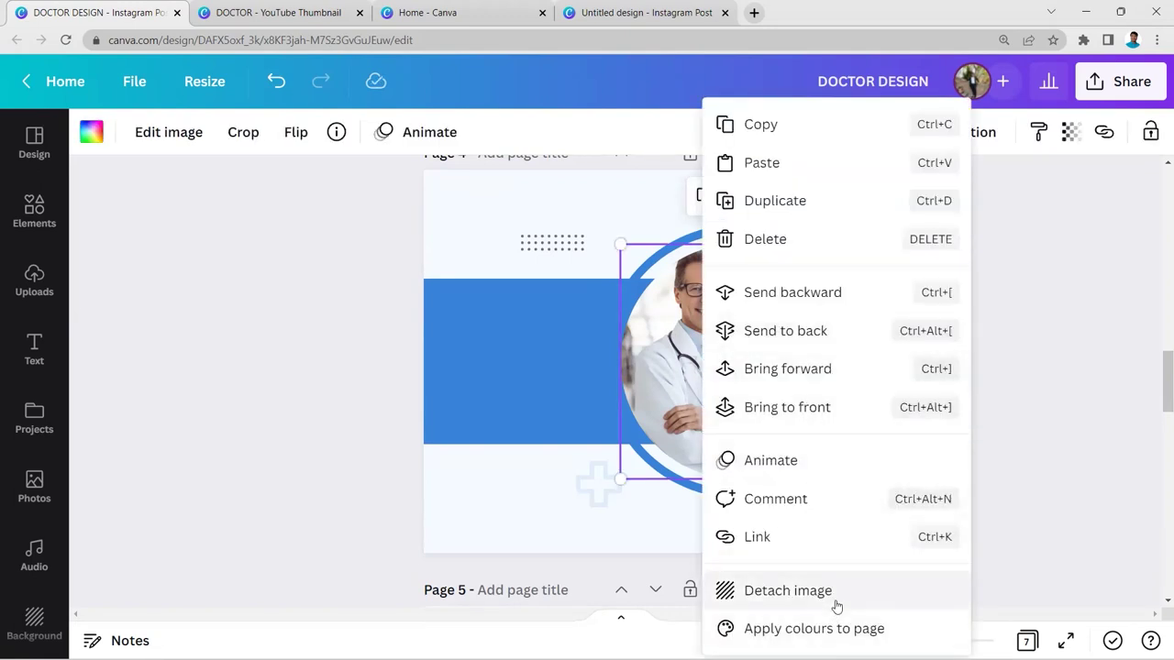
left_click(761, 591)
left_click_drag(780, 367, 684, 346)
mouse_move(772, 332)
left_mouse_down()
mouse_move(802, 332)
mouse_move(775, 330)
mouse_move(802, 332)
mouse_move(780, 339)
left_mouse_up()
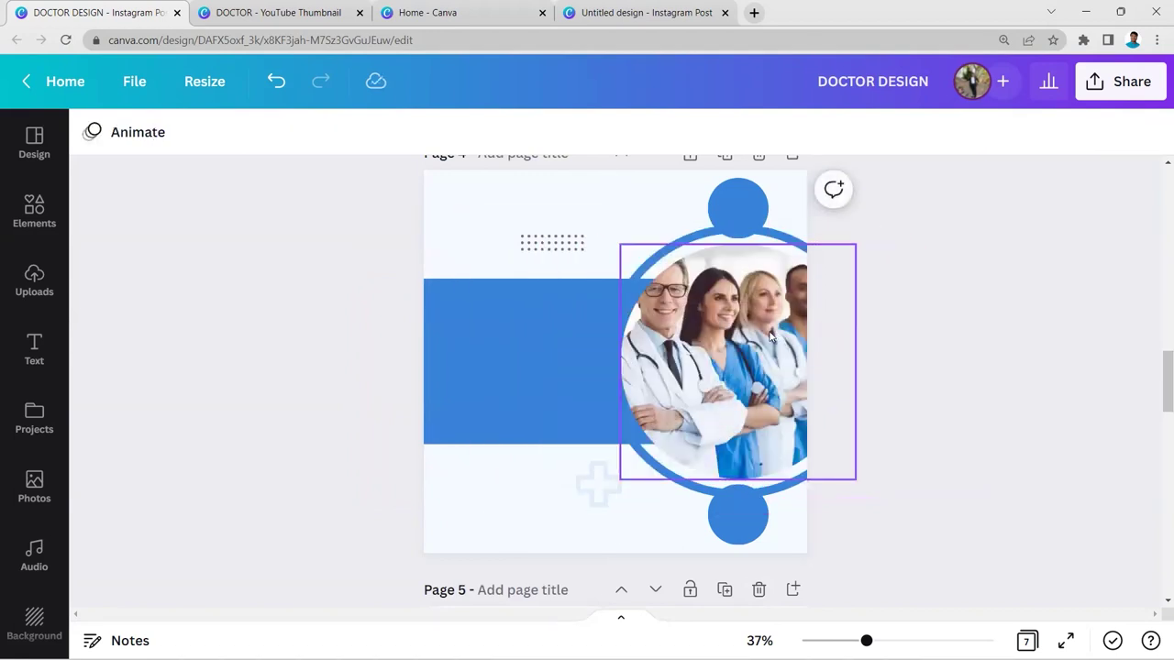
- Reposition the doctors photo inside the circle frame on page 4 so the doctor with glasses is fully inside the circle
double_click(762, 318)
left_click_drag(891, 475, 934, 428)
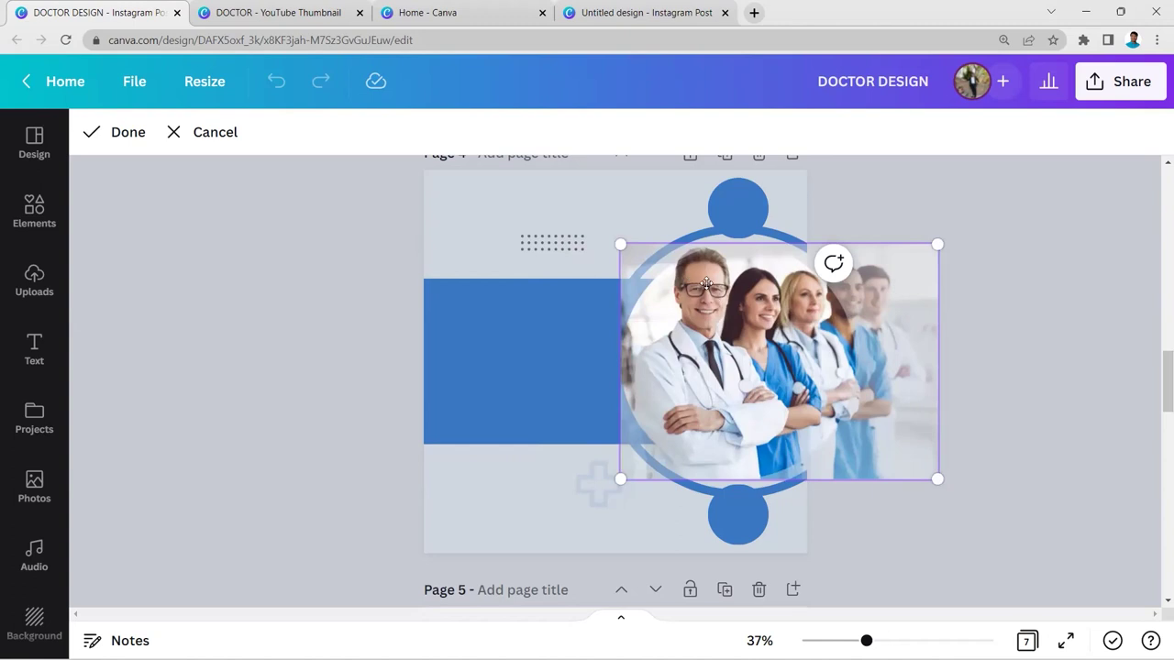
scroll(736, 308, "up", 2)
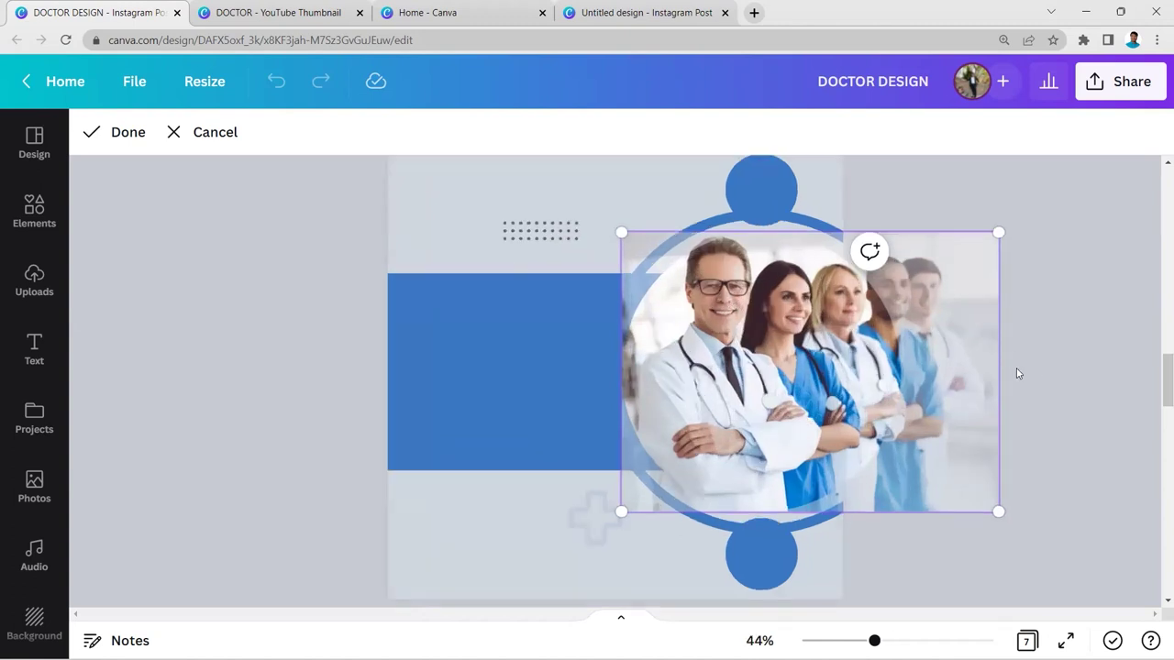
left_click_drag(970, 384, 1026, 393)
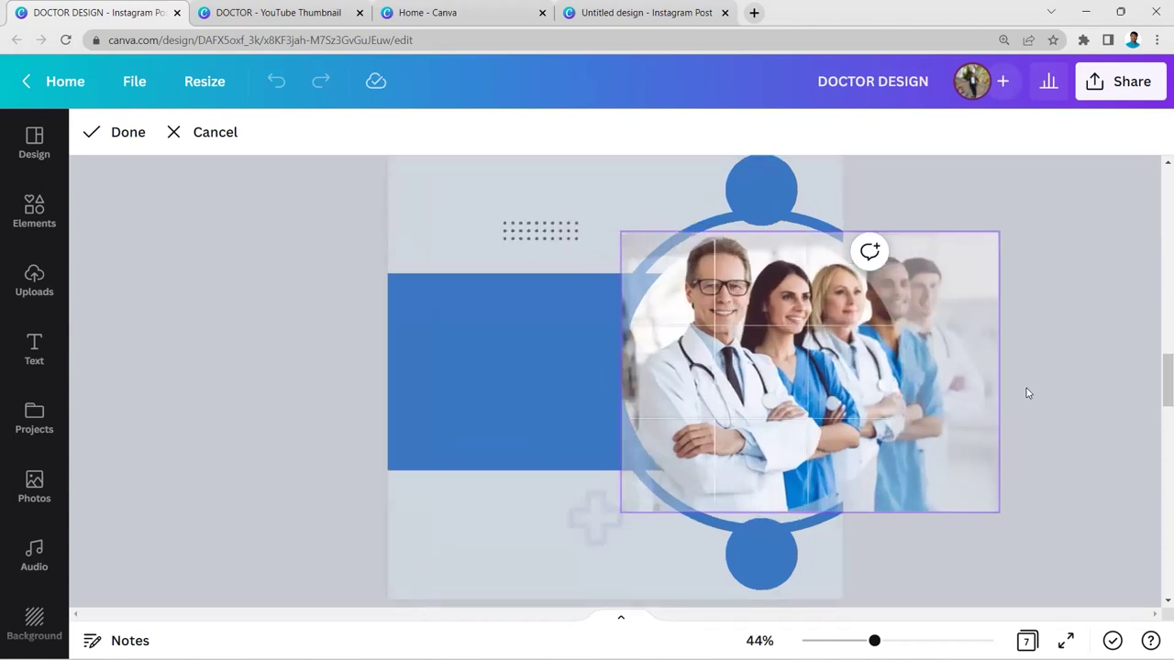
left_click(1065, 376)
scroll(917, 381, "down", 1)
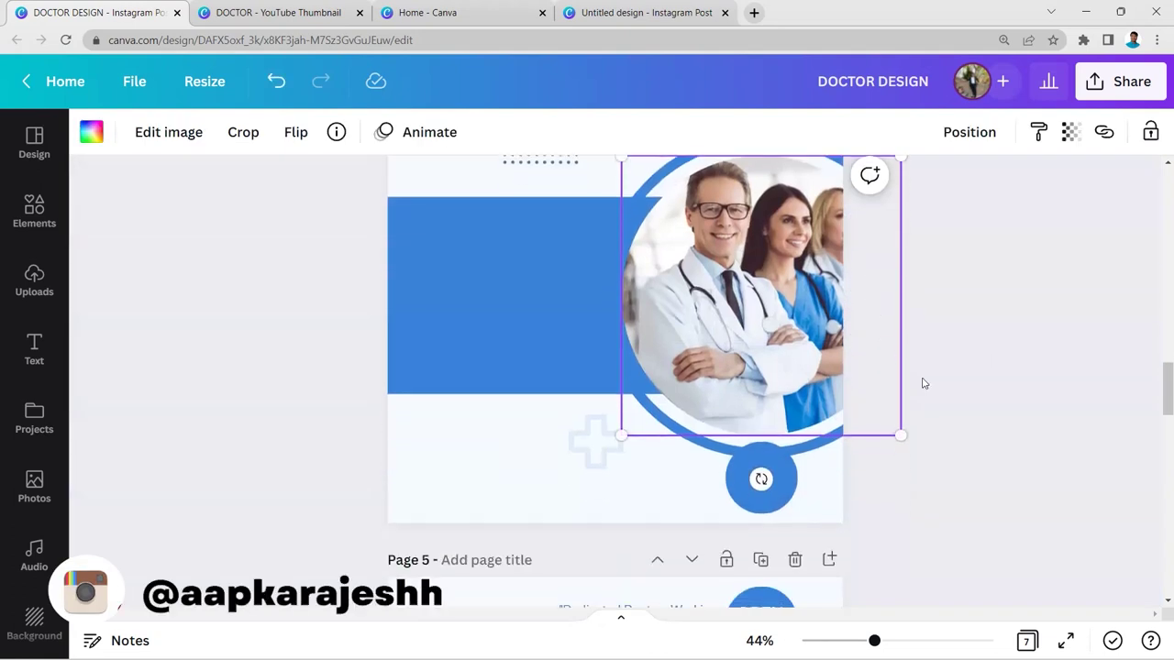
scroll(917, 312, "down", 1)
scroll(899, 380, "up", 3)
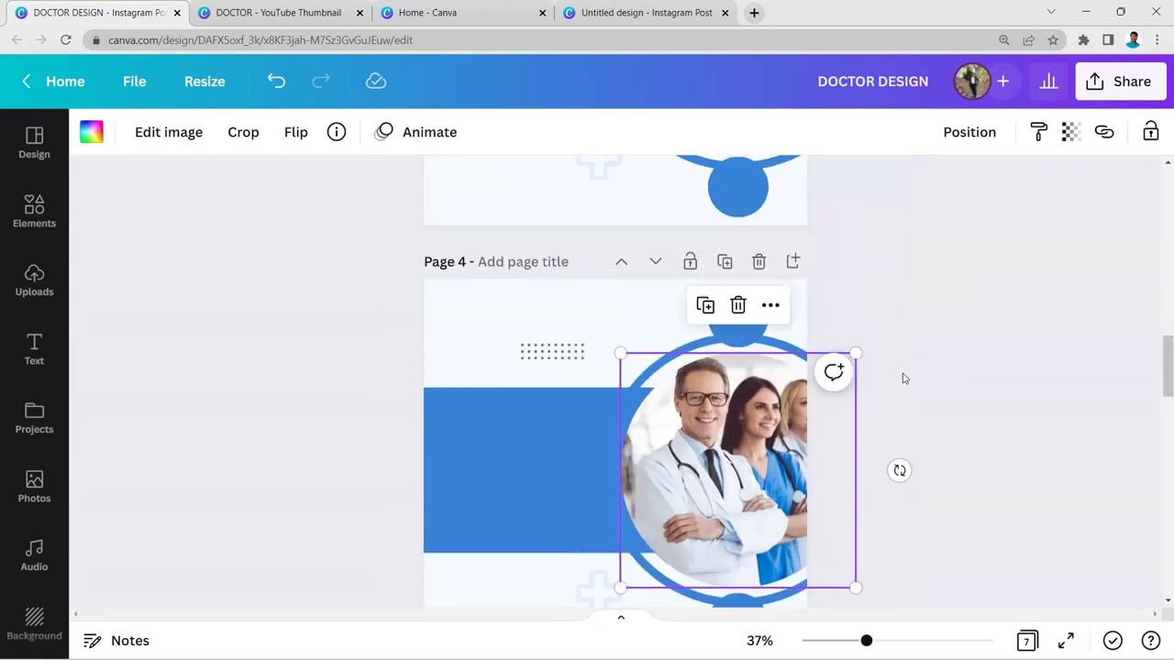
left_click(903, 379)
scroll(903, 376, "down", 1)
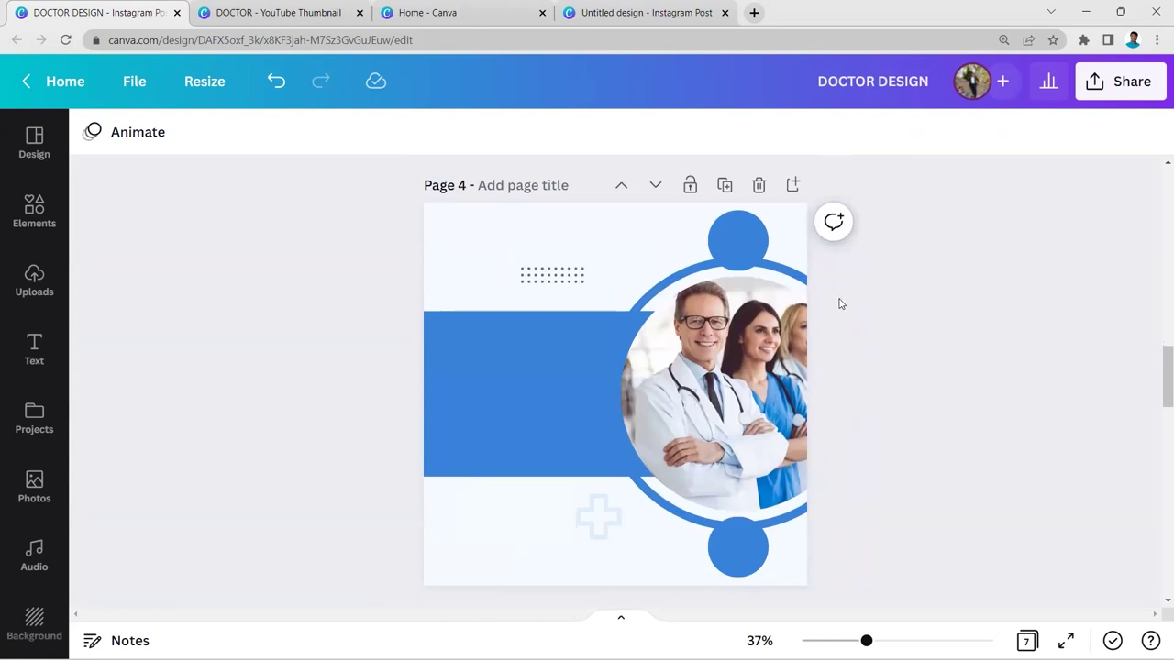
- Check the font, size and bold settings of the "The Best" and "Healthcare Services" headings on page 5
scroll(840, 304, "down", 5)
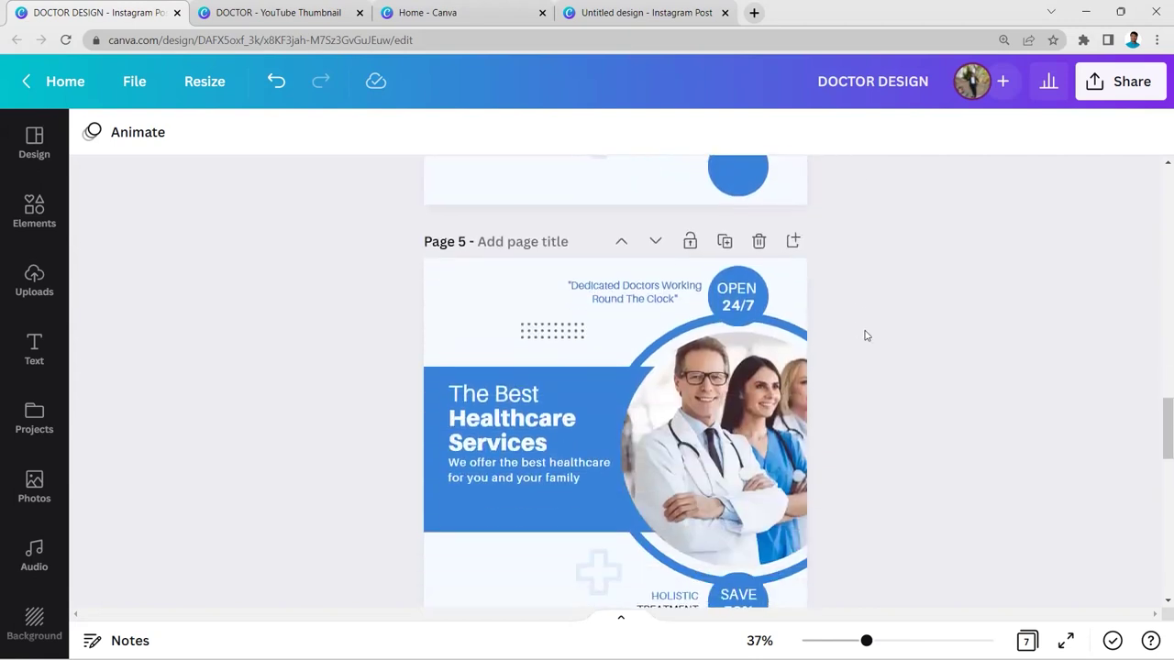
scroll(853, 330, "down", 2)
scroll(867, 333, "up", 2)
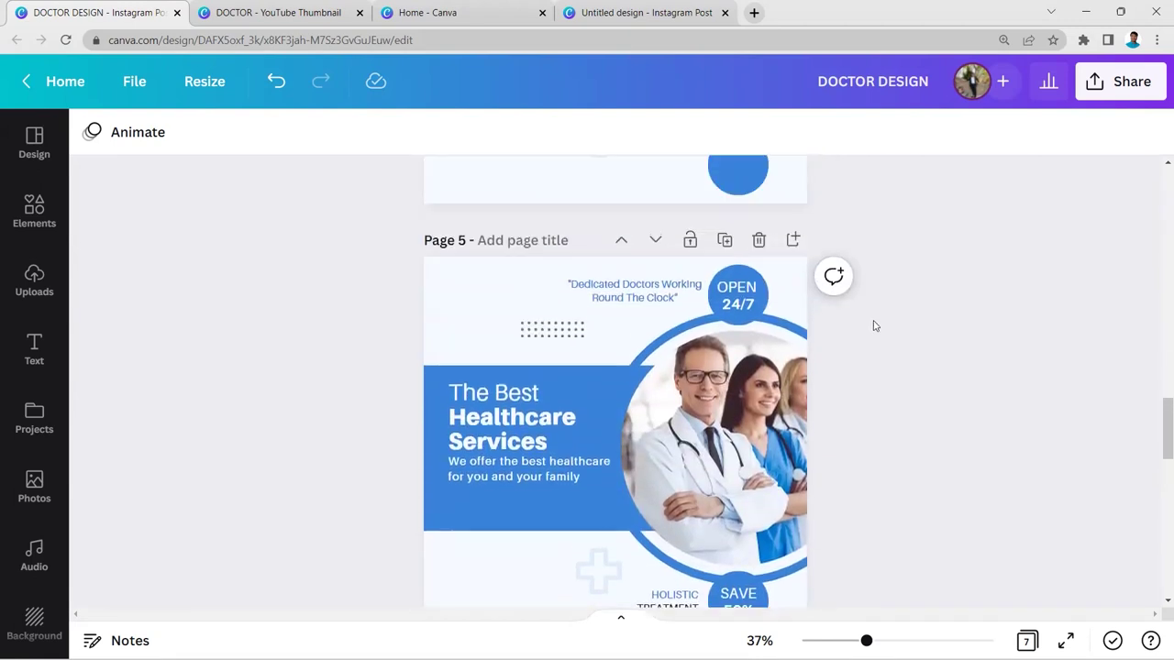
scroll(872, 324, "down", 1)
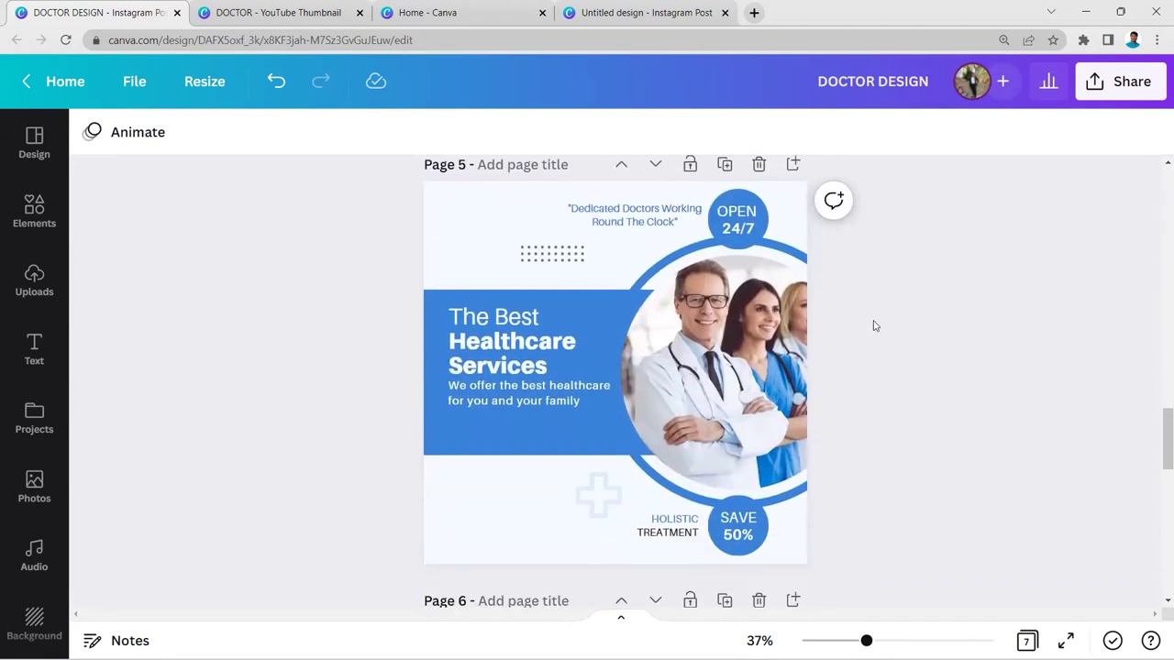
left_click(524, 321)
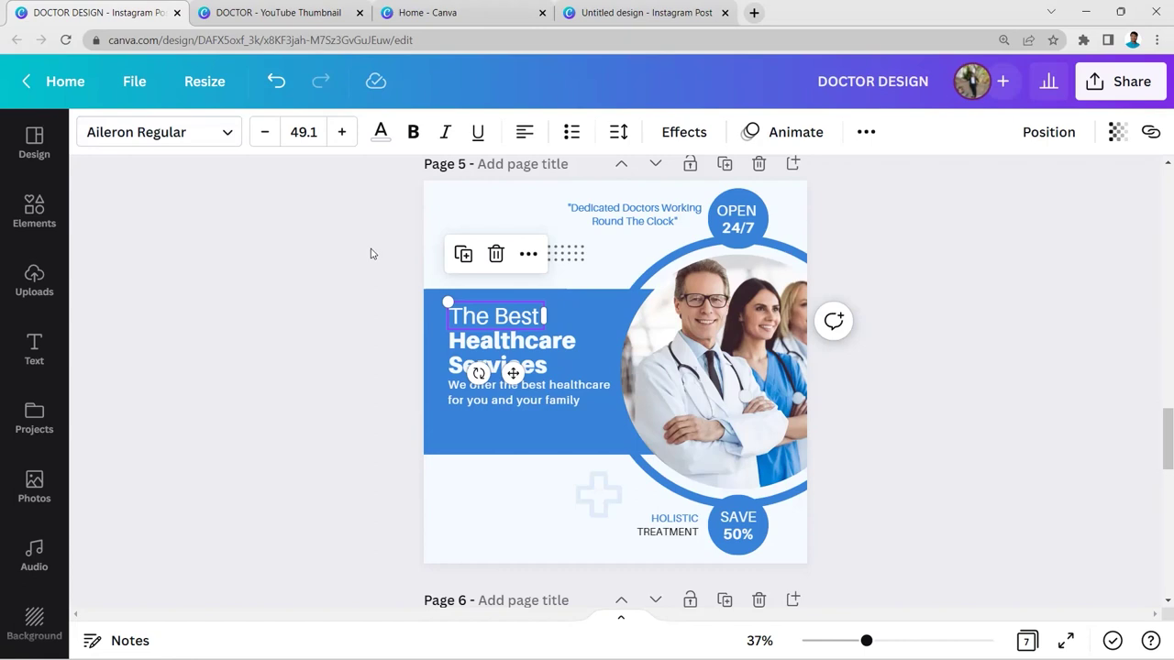
left_click(544, 361)
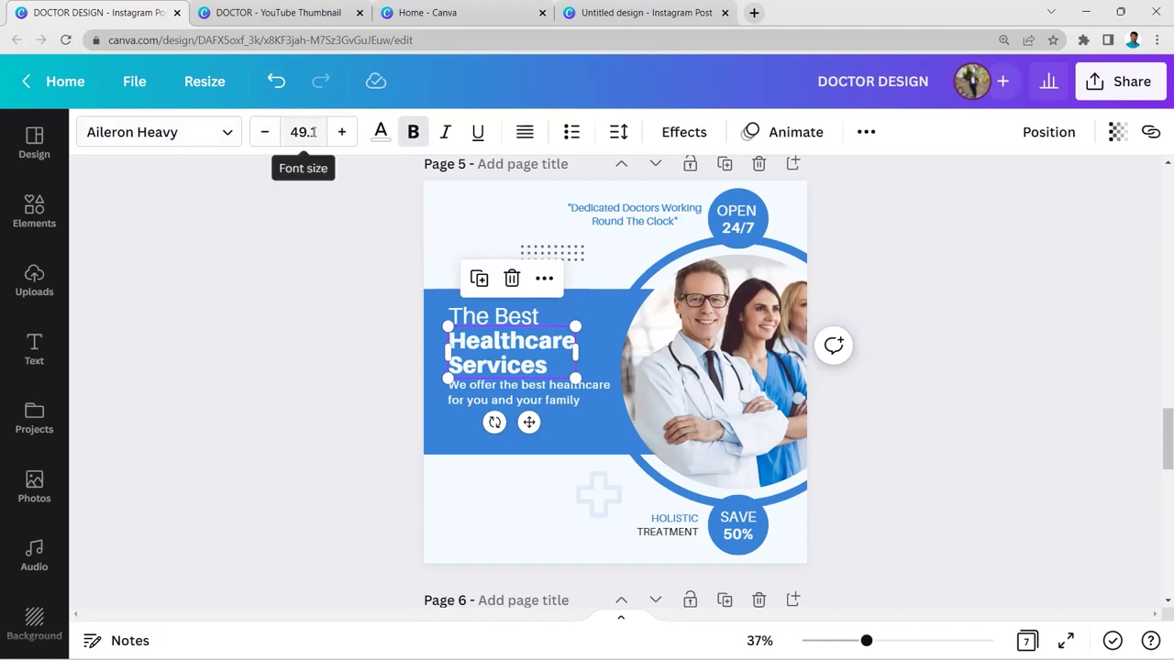
left_click(412, 133)
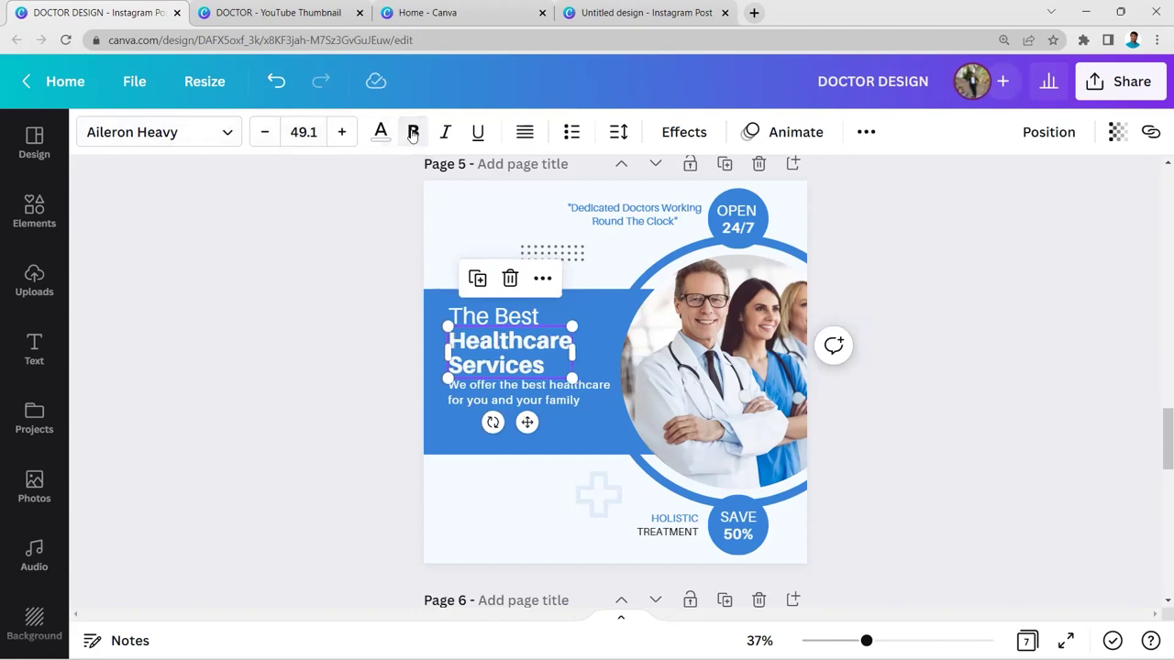
left_click(413, 133)
left_click(370, 284)
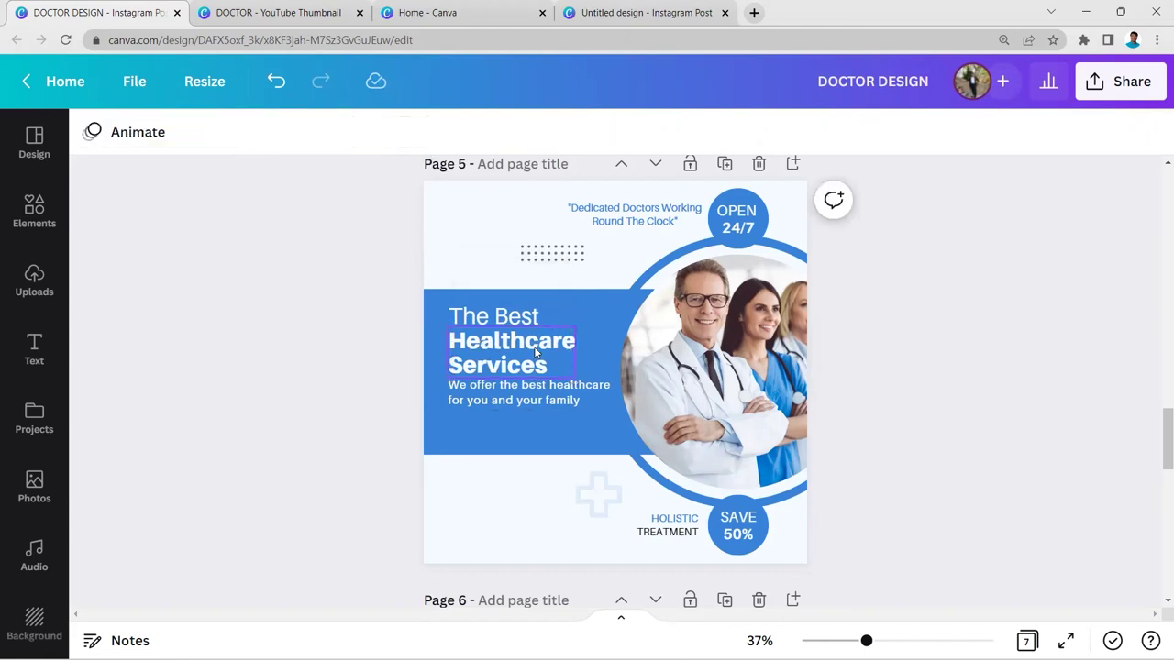
- Check the text formatting of the "We offer the best healthcare" line and of the "Dedicated Doctors Working Round The Clock" quote
left_click(506, 397)
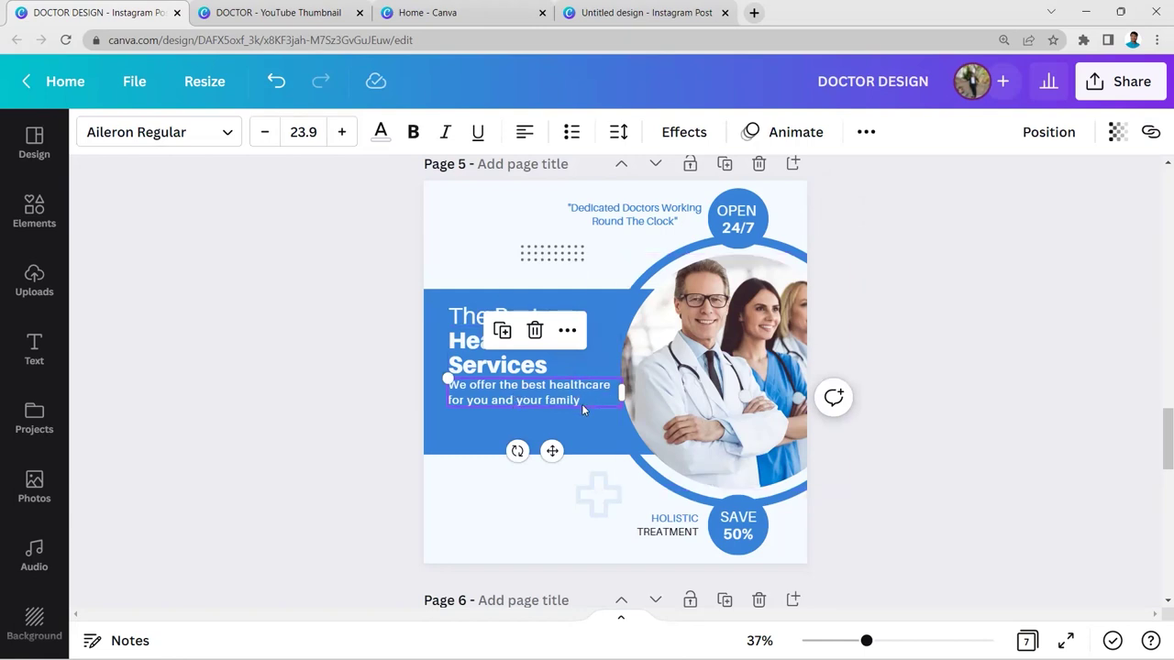
left_click(413, 134)
left_click(413, 132)
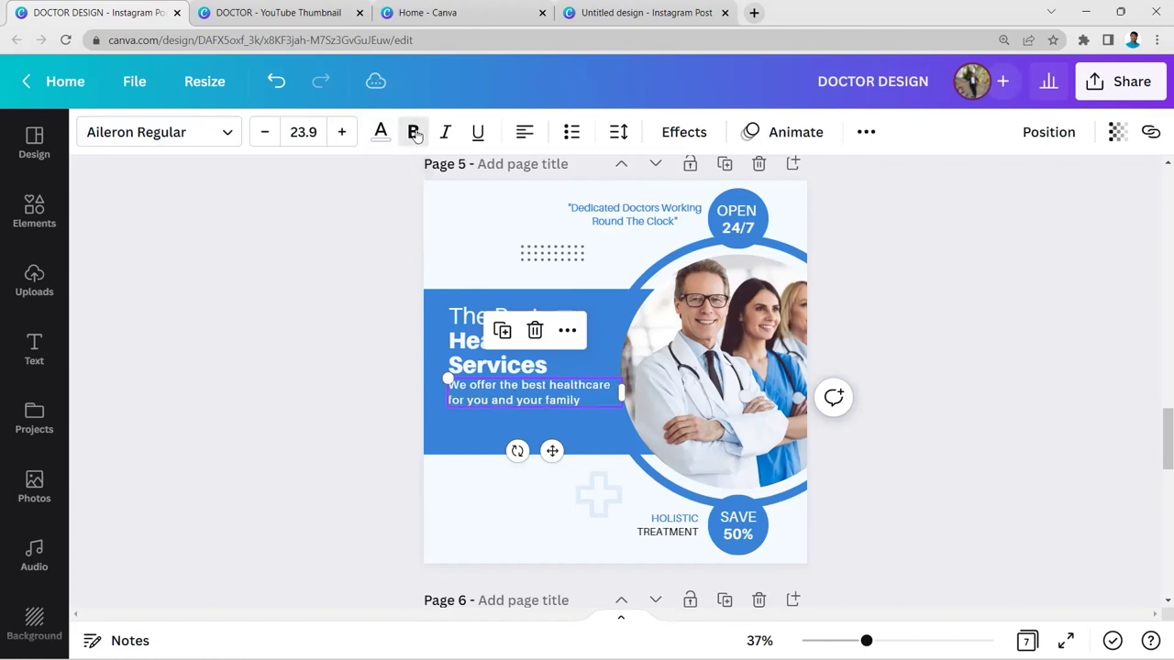
left_click(939, 256)
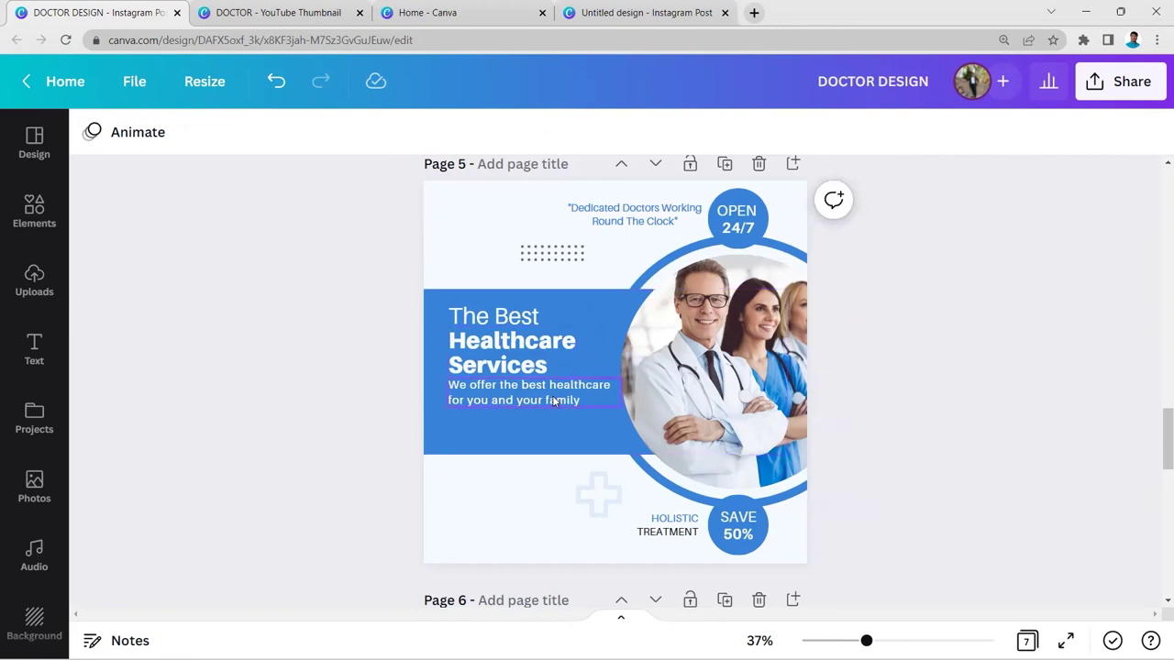
left_click(633, 202)
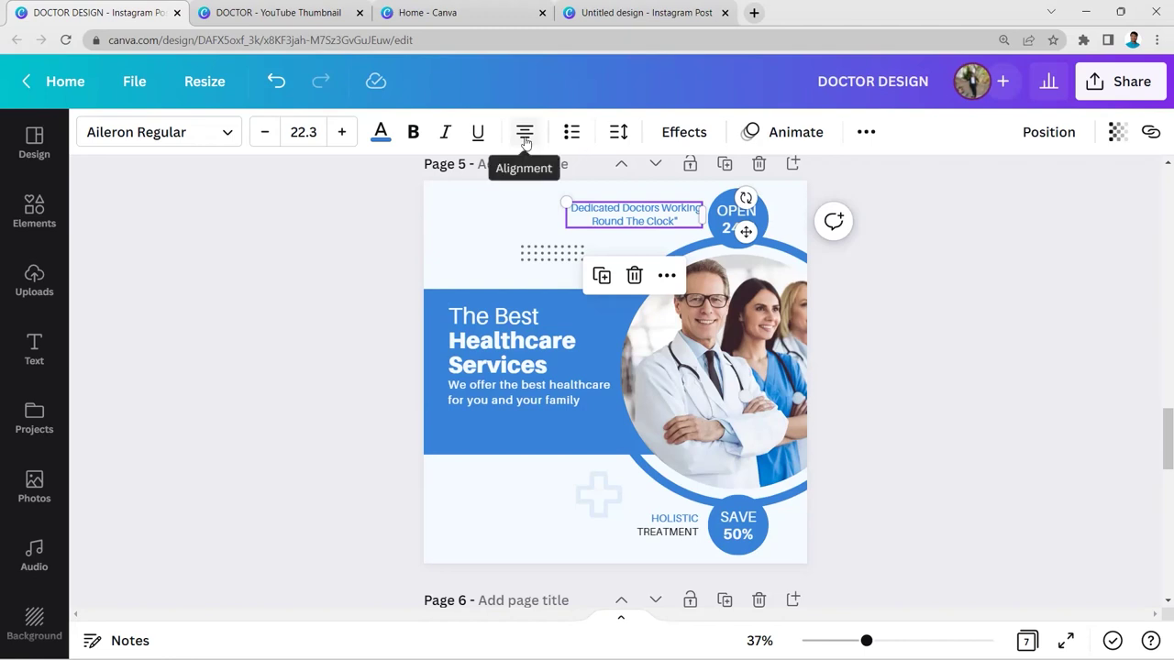
left_click(855, 240)
- Inspect the formatting of the "OPEN 24/7" label in the upper circle and undo its accidental shift
left_click(725, 225)
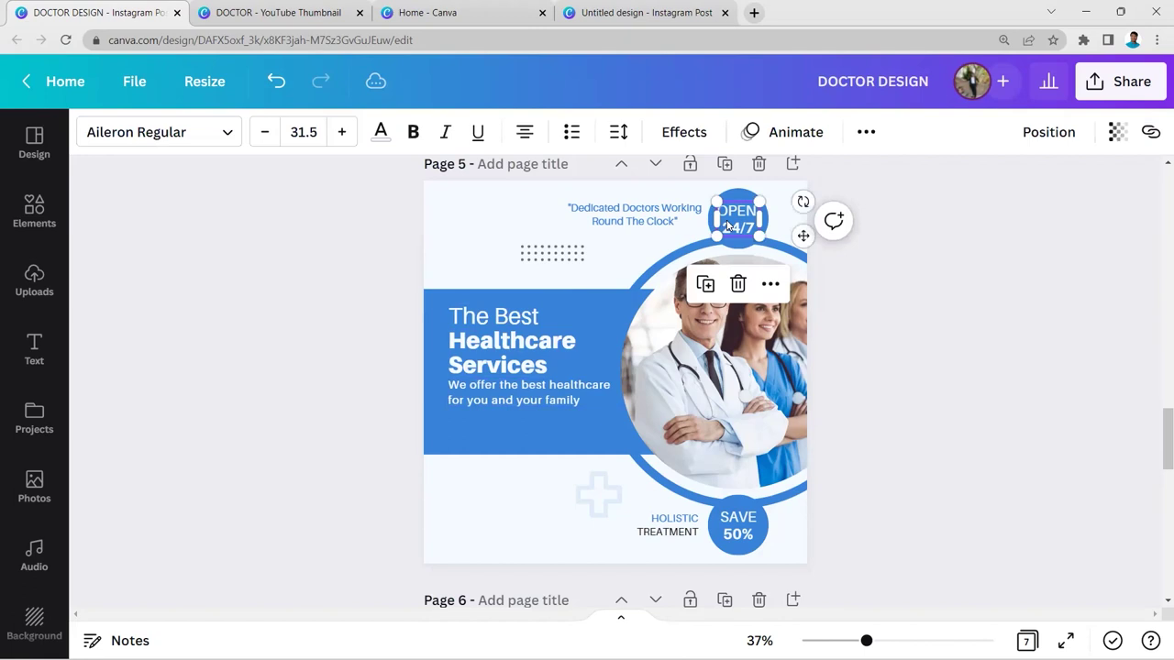
left_click(734, 223)
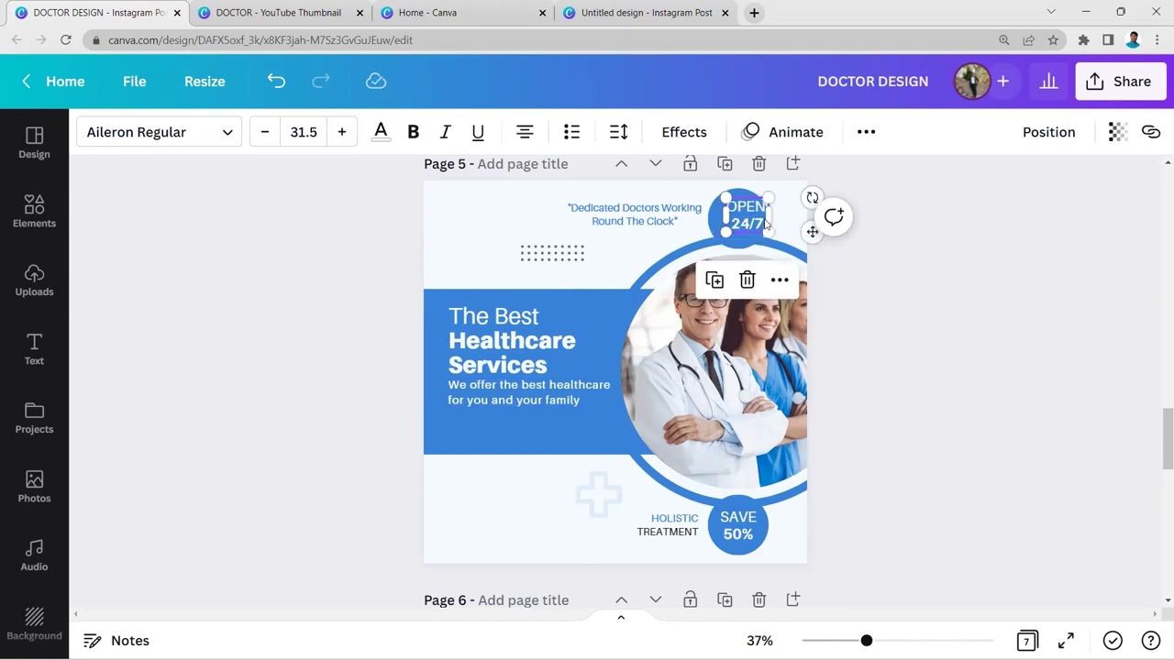
key("ctrl+z")
scroll(757, 221, "up", 5)
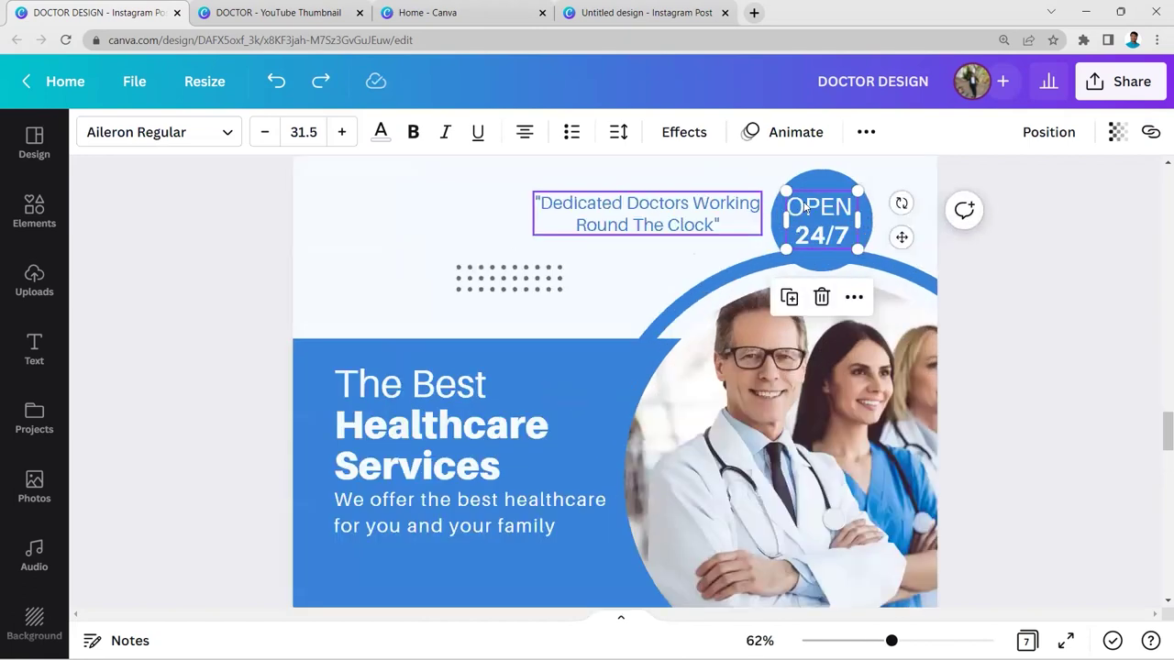
left_click(830, 236)
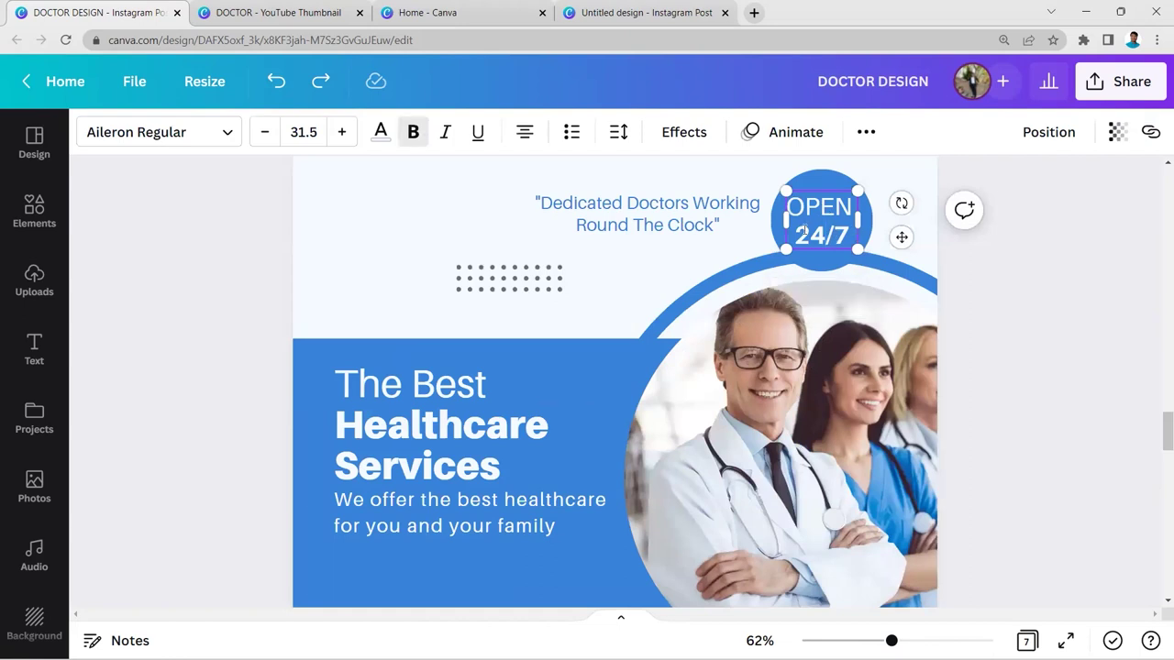
- Add a heading text box to page 5 and place it in the empty area left of the quote
left_click(34, 347)
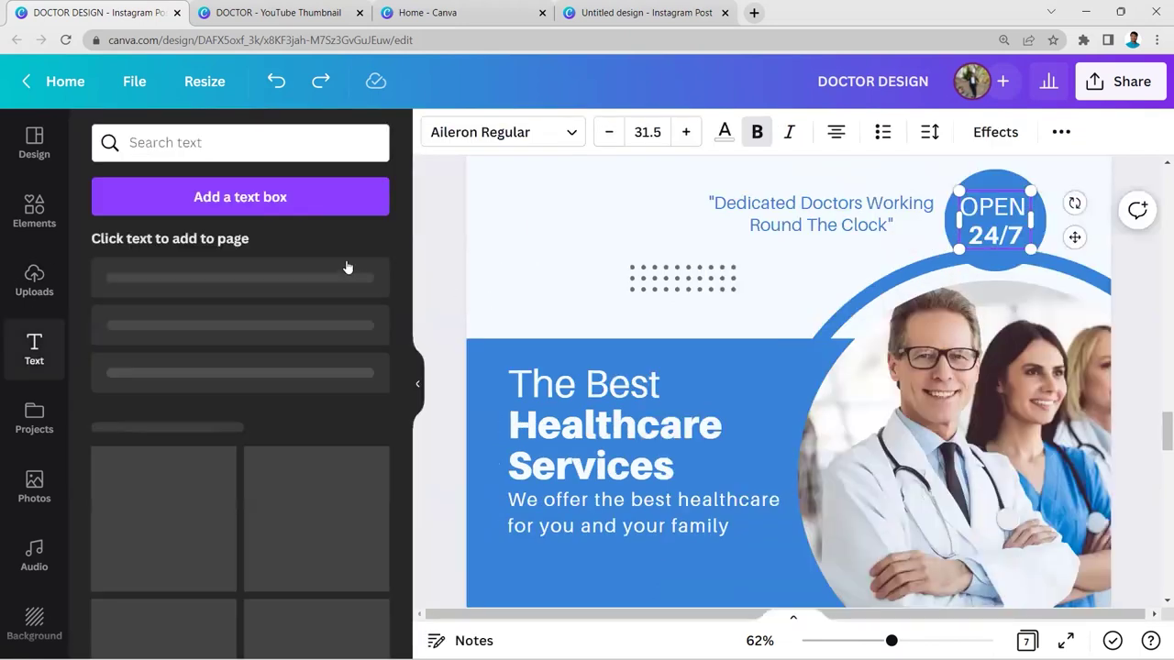
left_click(363, 299)
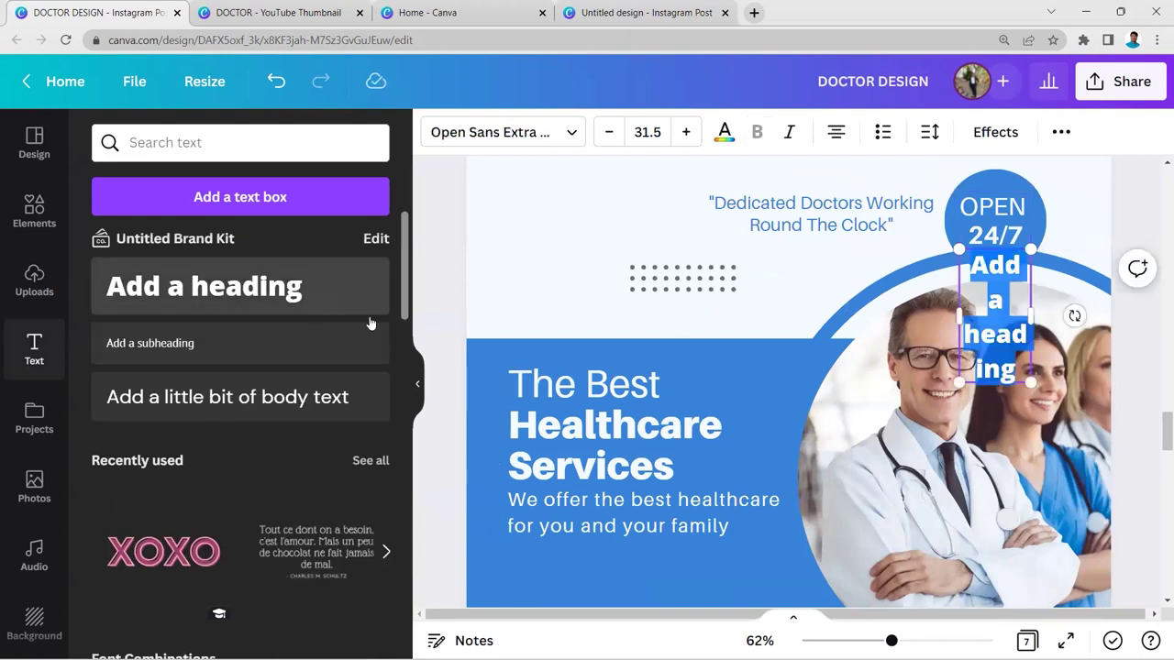
left_click(418, 385)
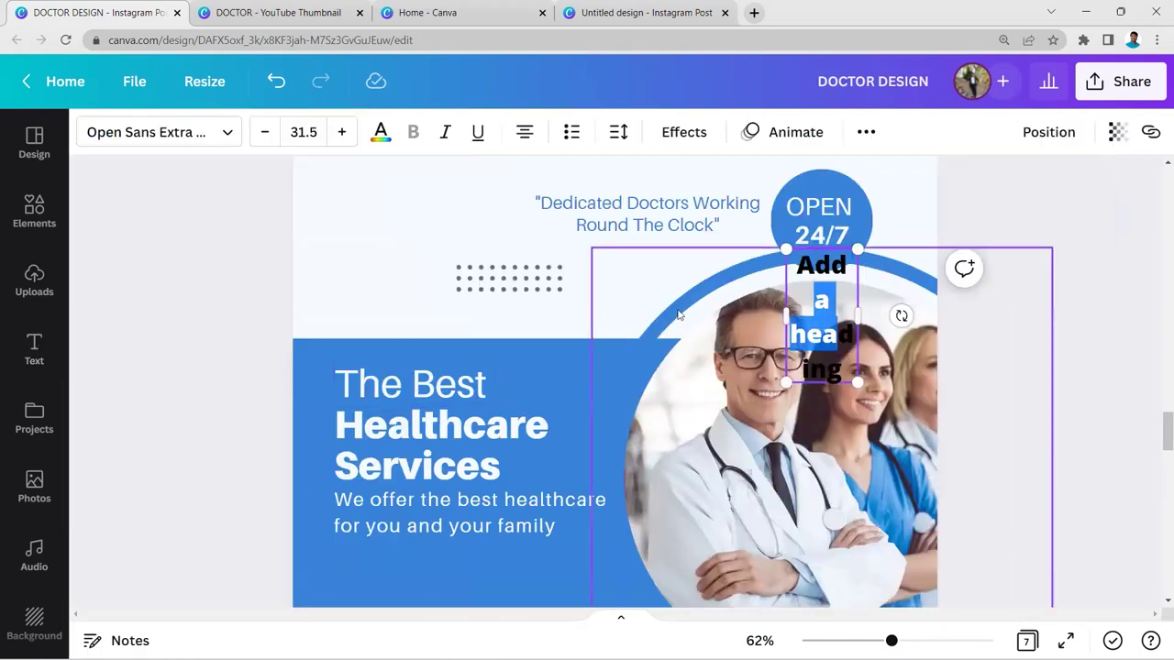
left_click_drag(809, 324, 460, 236)
- Replace the new heading's text with "OPEN 24/7" and narrow its box so "24/7" wraps onto a second line
double_click(461, 218)
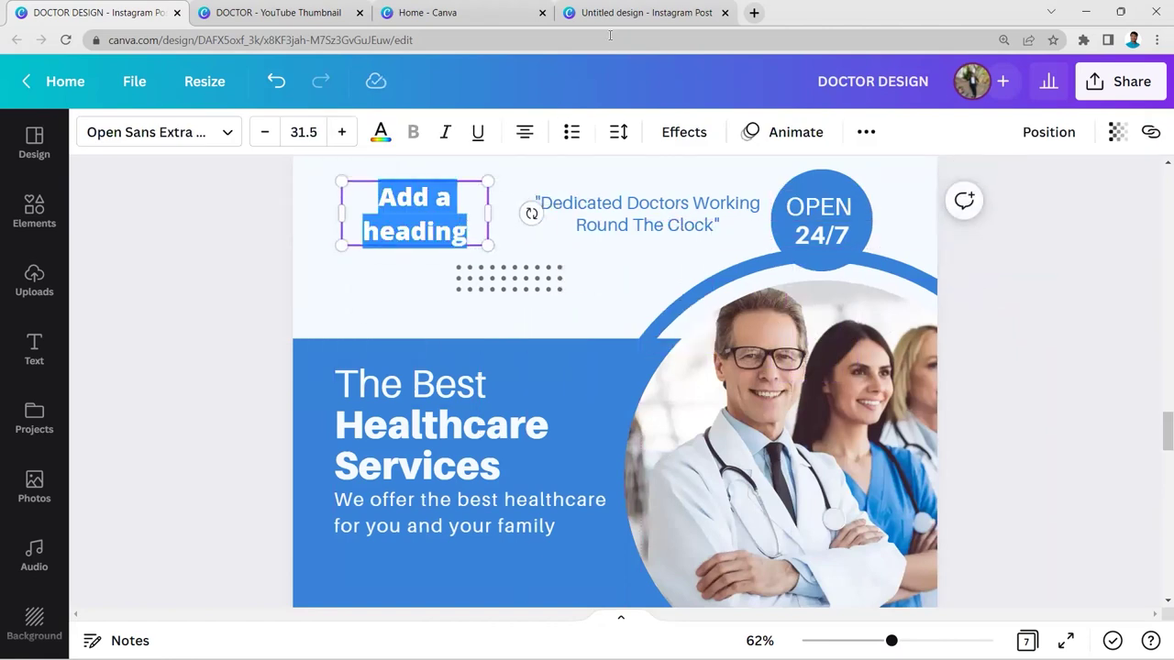
type("OPEN")
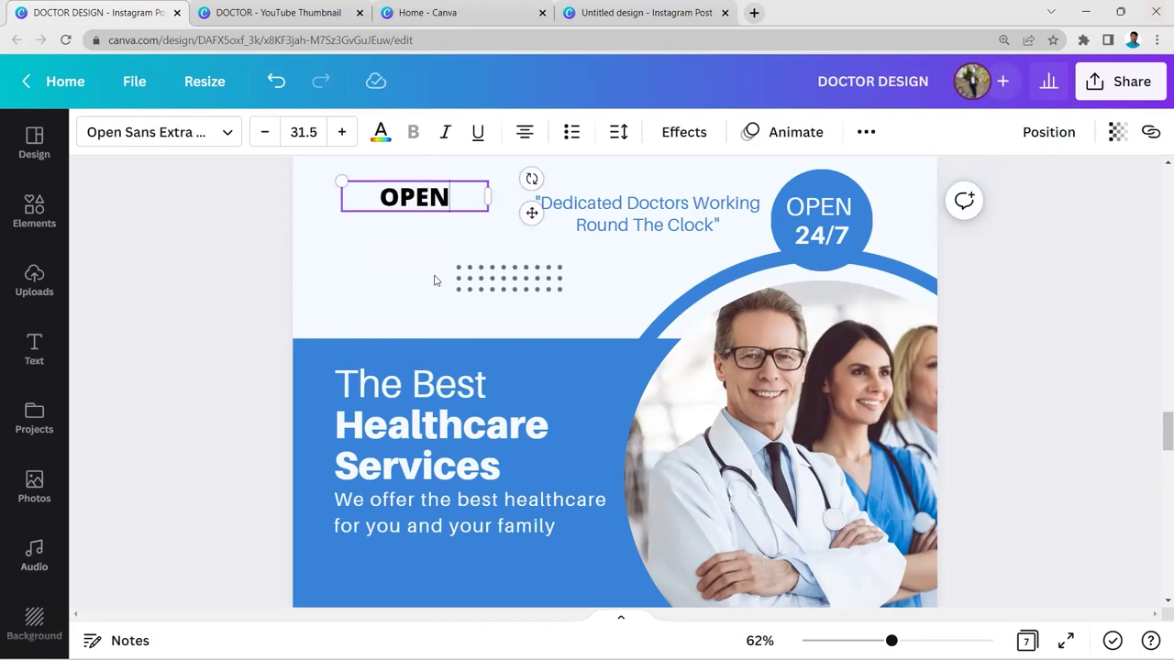
type(" 24/")
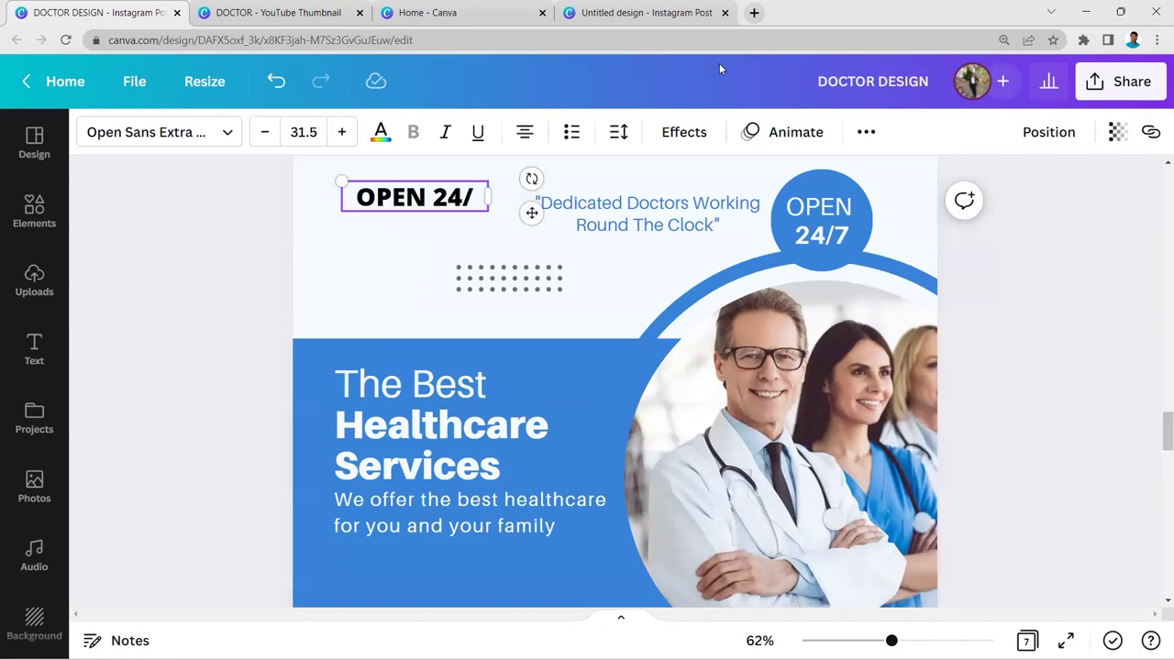
type("7")
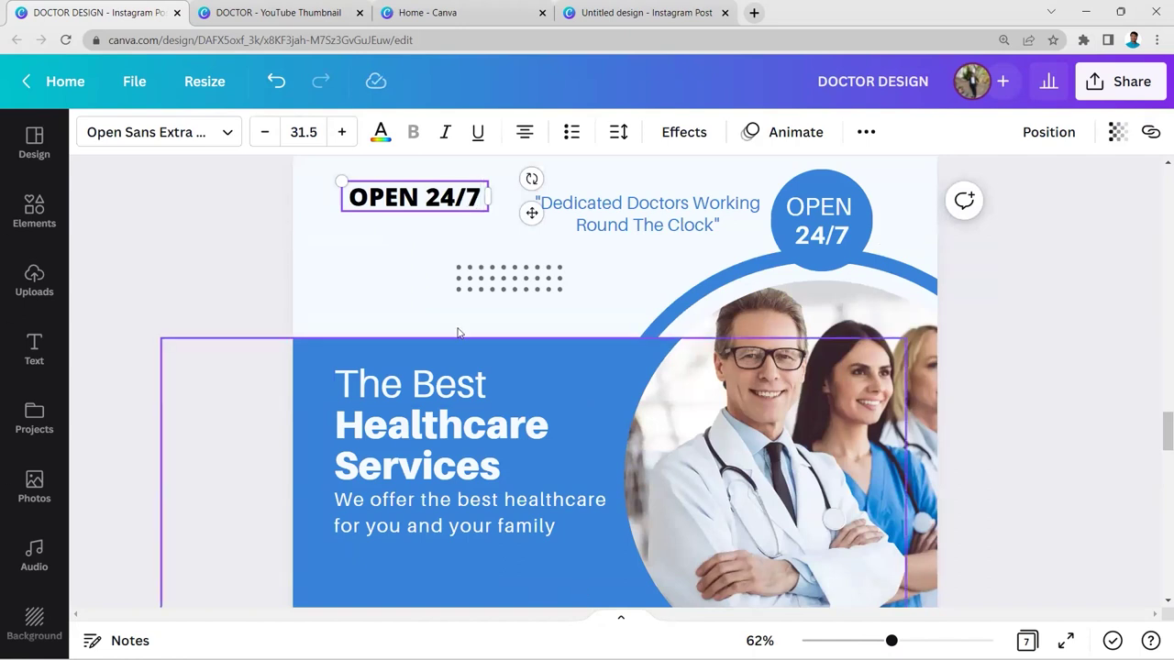
left_click_drag(488, 196, 456, 210)
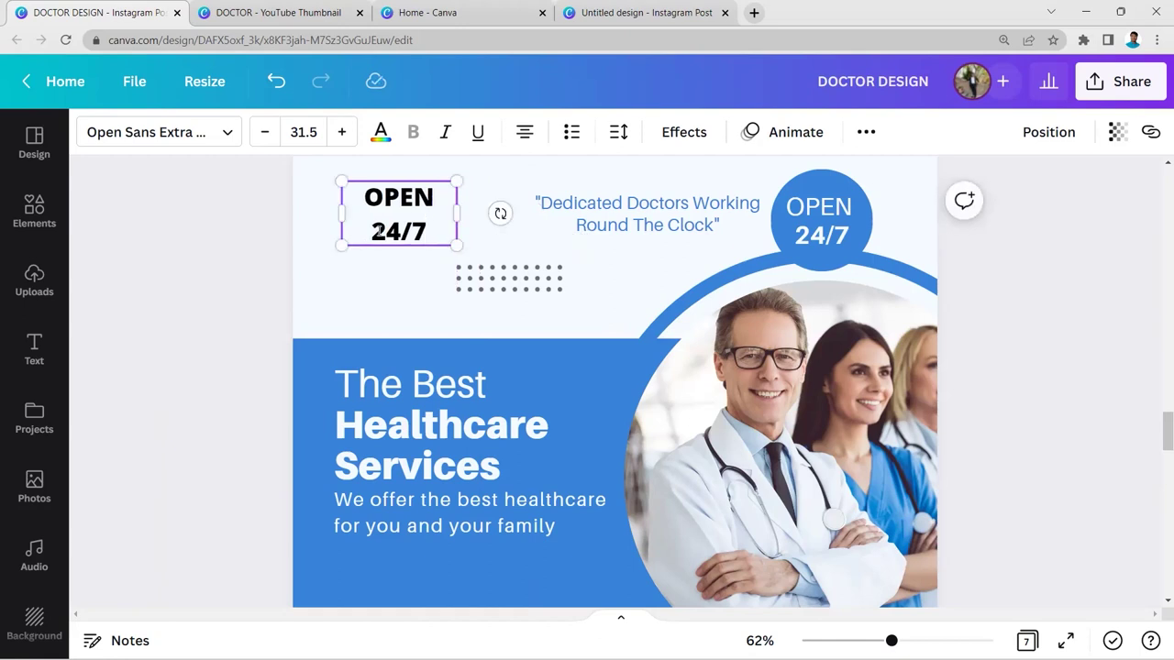
- Set the new "OPEN 24/7" text's font to Aileron Regular and make "24/7" bold
left_click(220, 131)
left_click(160, 228)
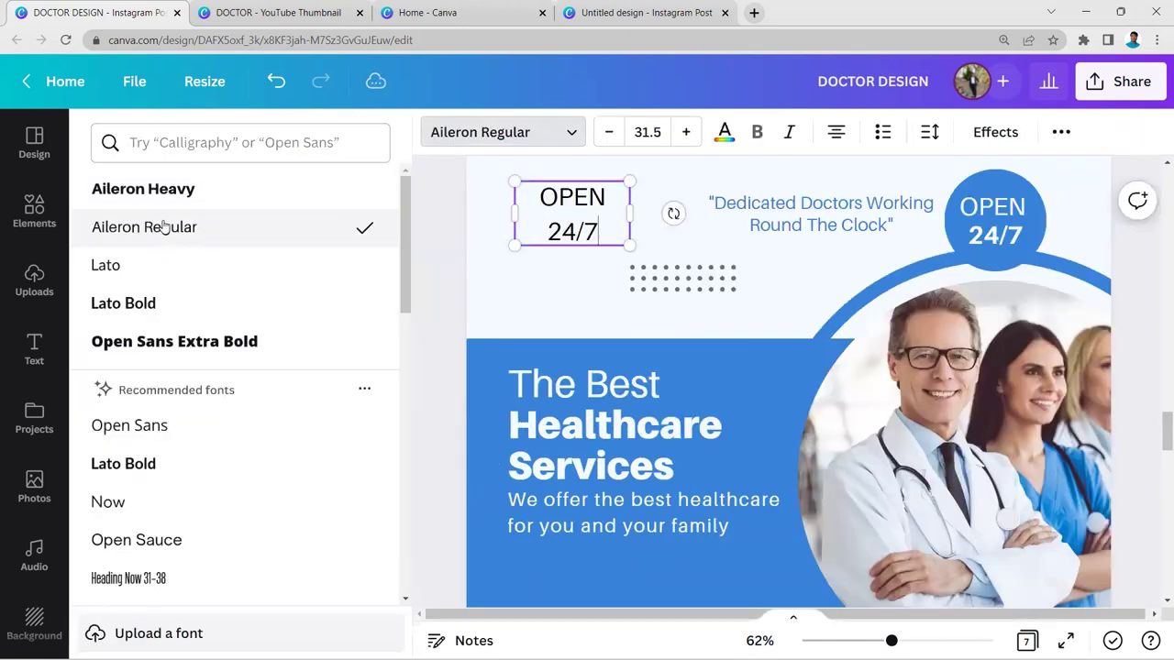
key("Escape")
left_click(424, 233)
left_click_drag(414, 233, 377, 232)
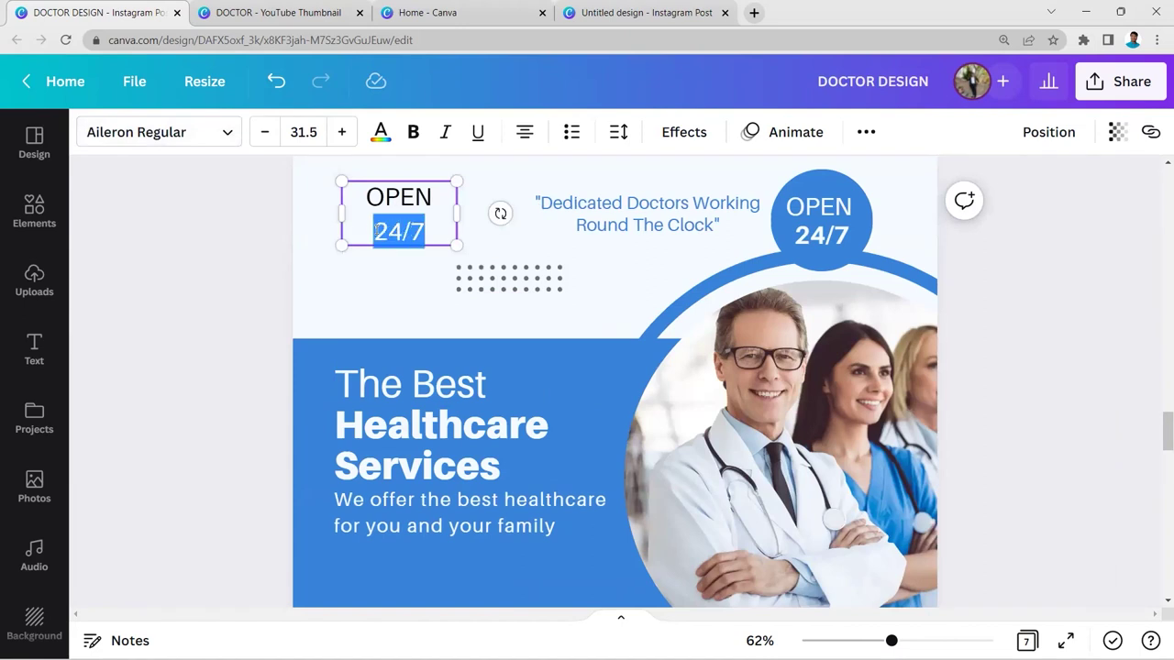
left_click(413, 132)
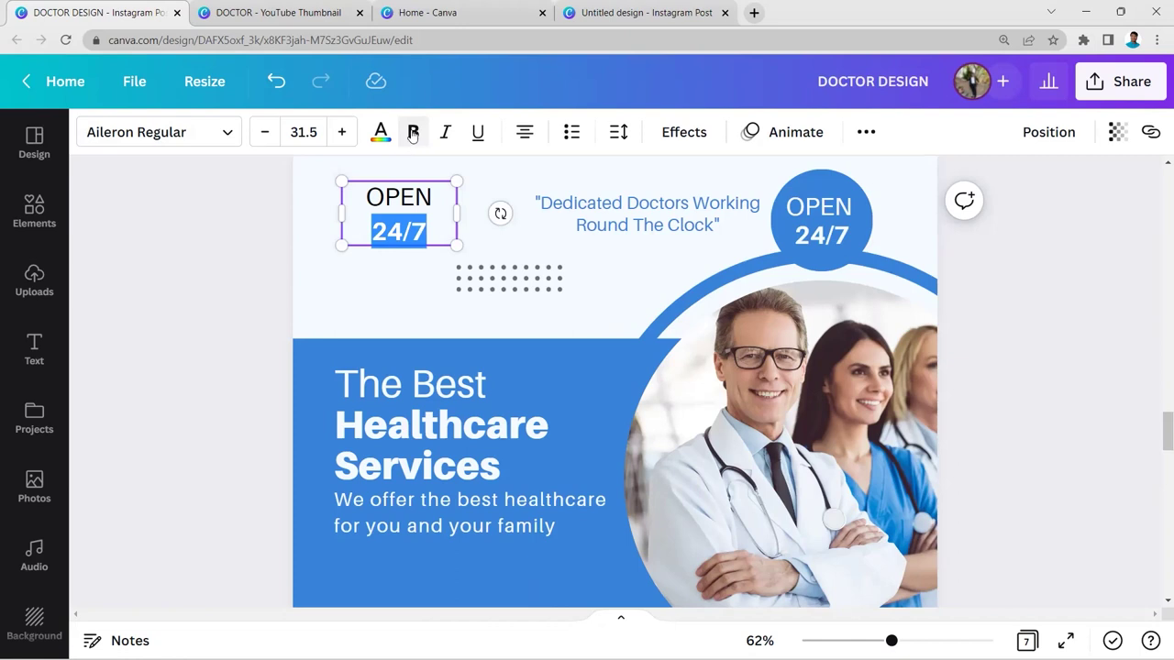
- Increase the font size of the new "OPEN 24/7" text to 35.5
left_click_drag(430, 231, 375, 228)
left_click(341, 132)
left_click(341, 132)
left_click(342, 132)
left_click(341, 132)
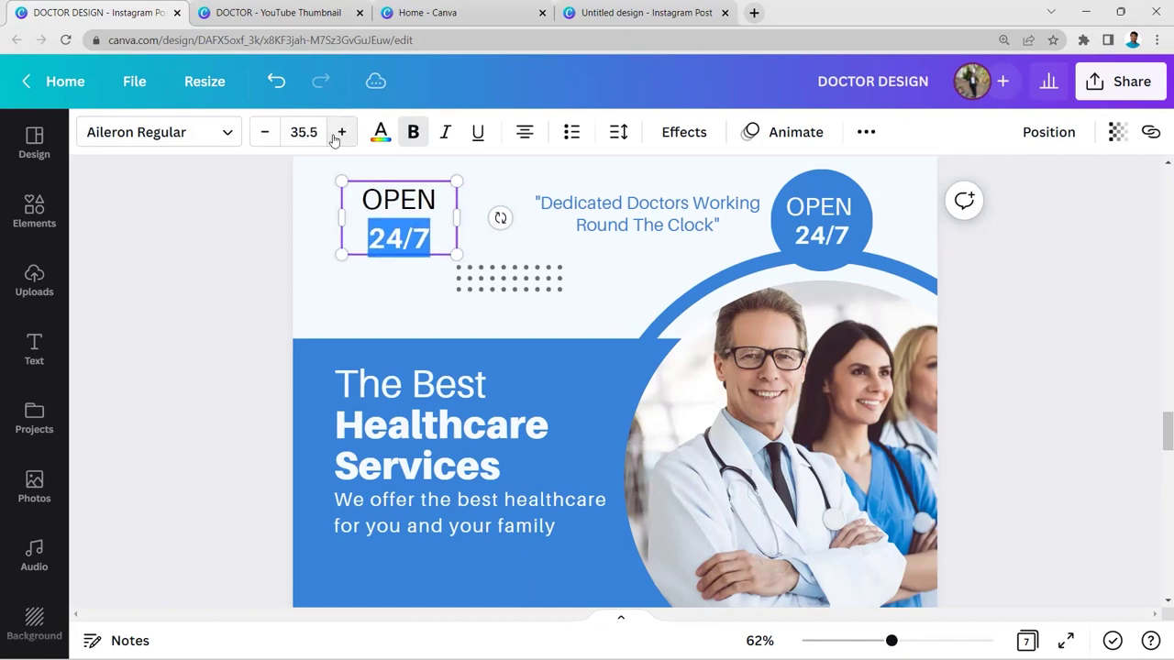
left_click(513, 190)
- Reduce the line spacing of the new "OPEN 24/7" text to 0.96
left_click(399, 226)
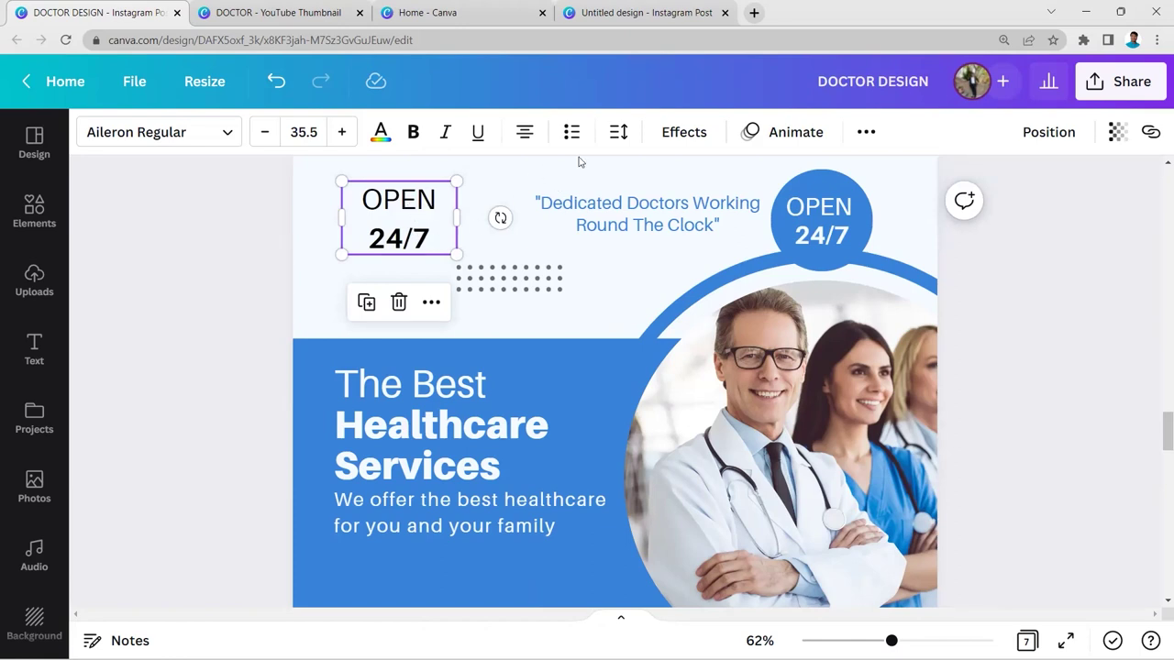
left_click(620, 133)
left_click_drag(736, 270, 686, 274)
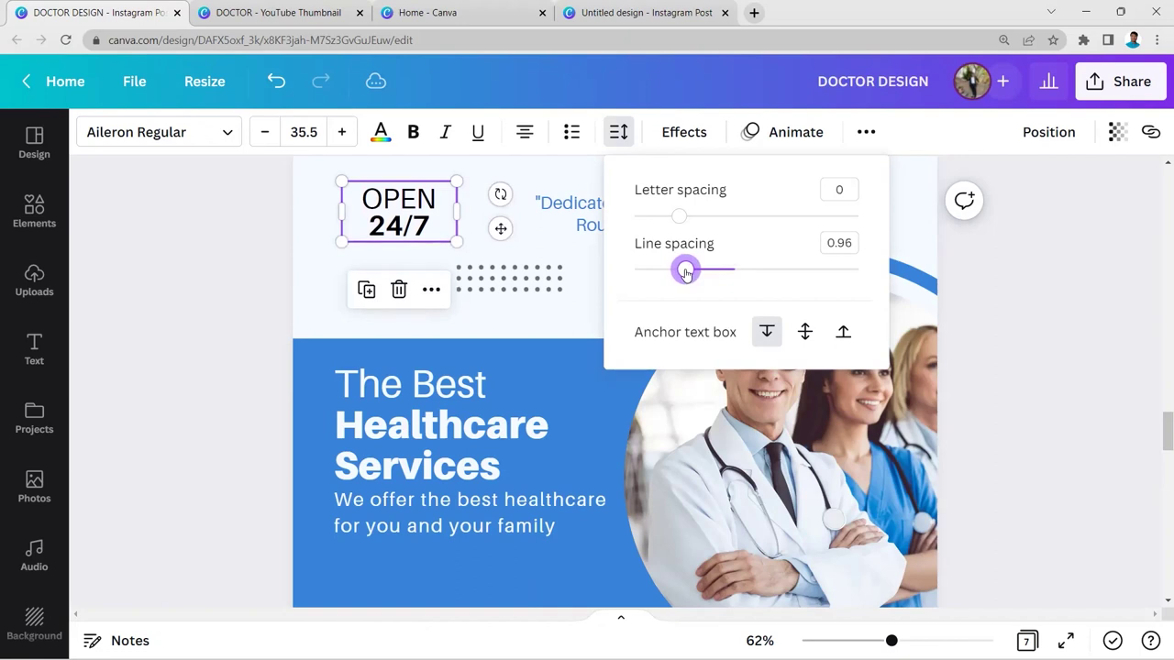
- Remove the extra black "OPEN 24/7" text from page 5
left_click(1051, 278)
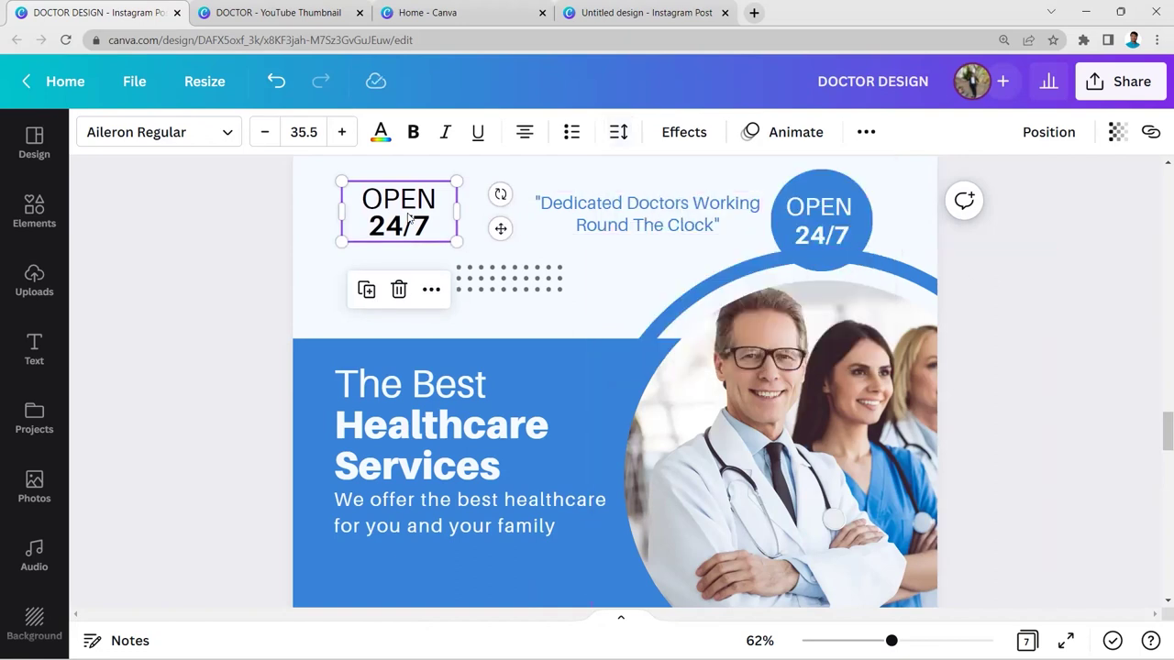
left_click_drag(421, 217, 748, 220)
key("Delete")
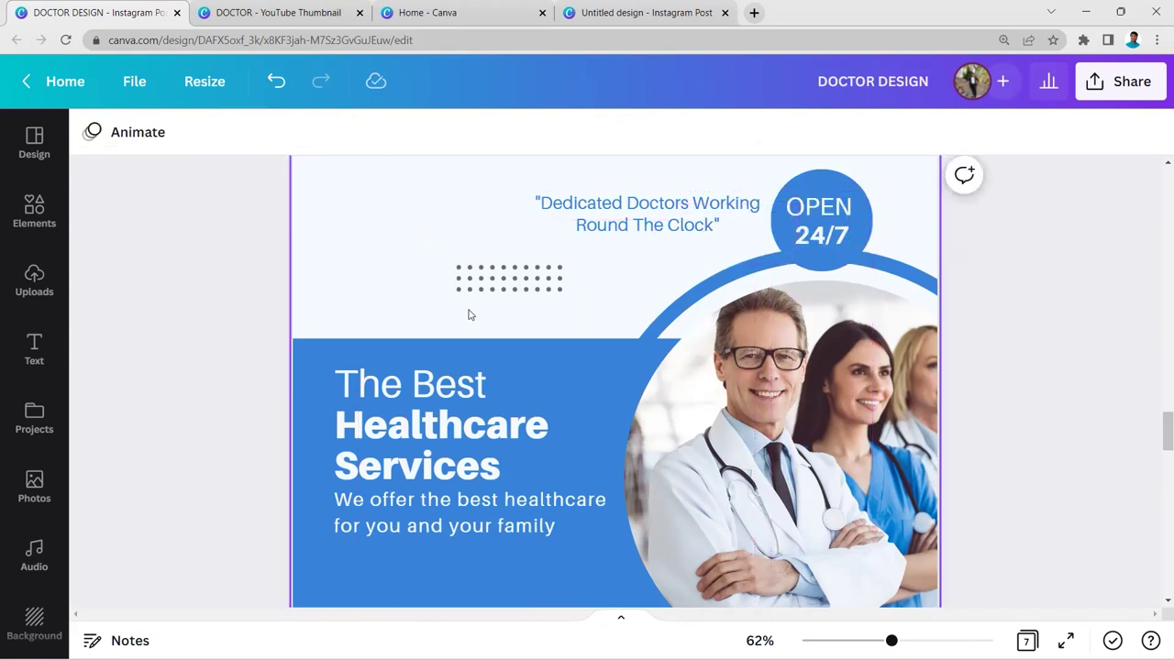
- Inspect the font settings of the "HOLISTIC TREATMENT" text beside the "SAVE 50%" circle on page 5
scroll(466, 315, "down", 1, "ctrl")
scroll(811, 309, "up", 2)
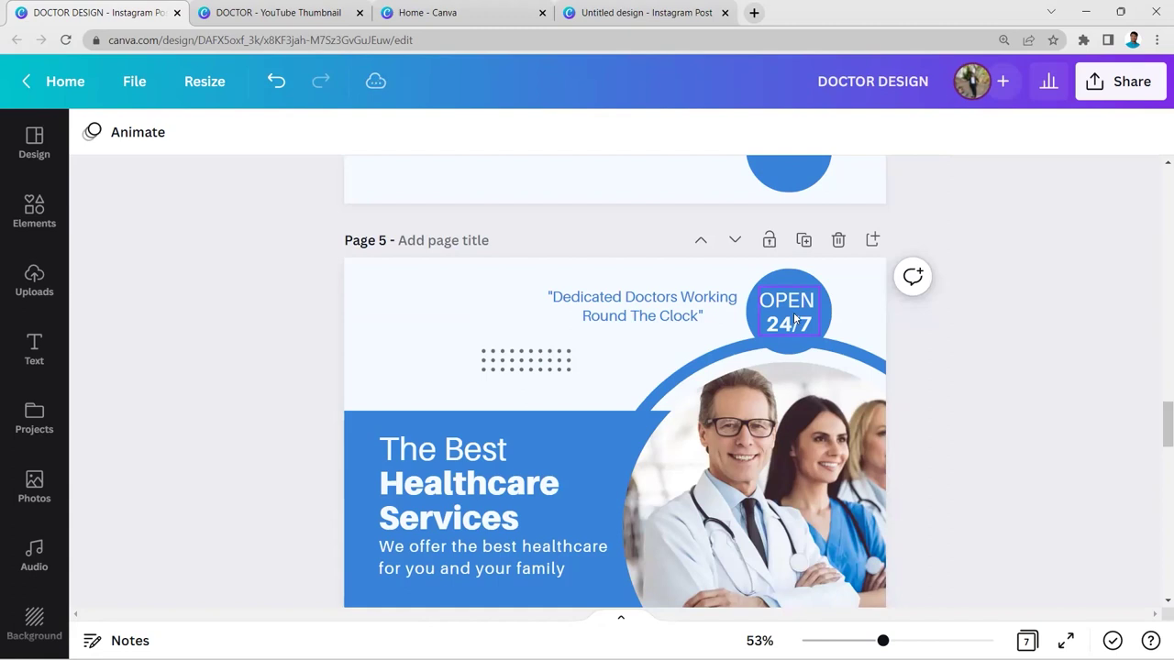
scroll(794, 319, "down", 4)
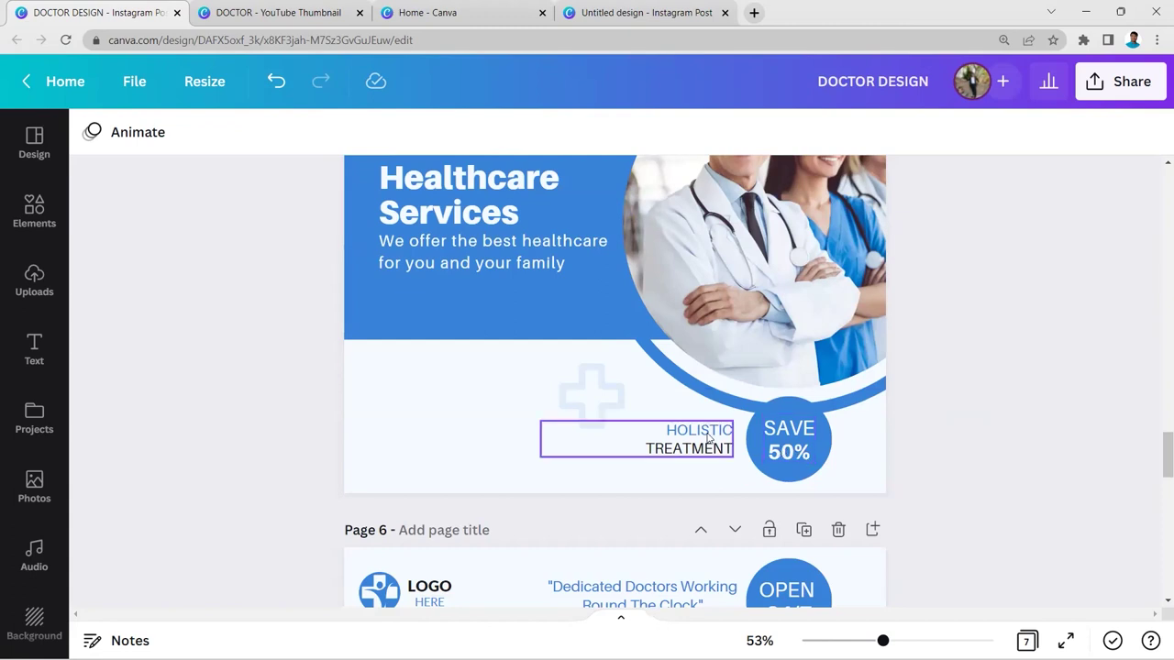
scroll(710, 440, "down", 2)
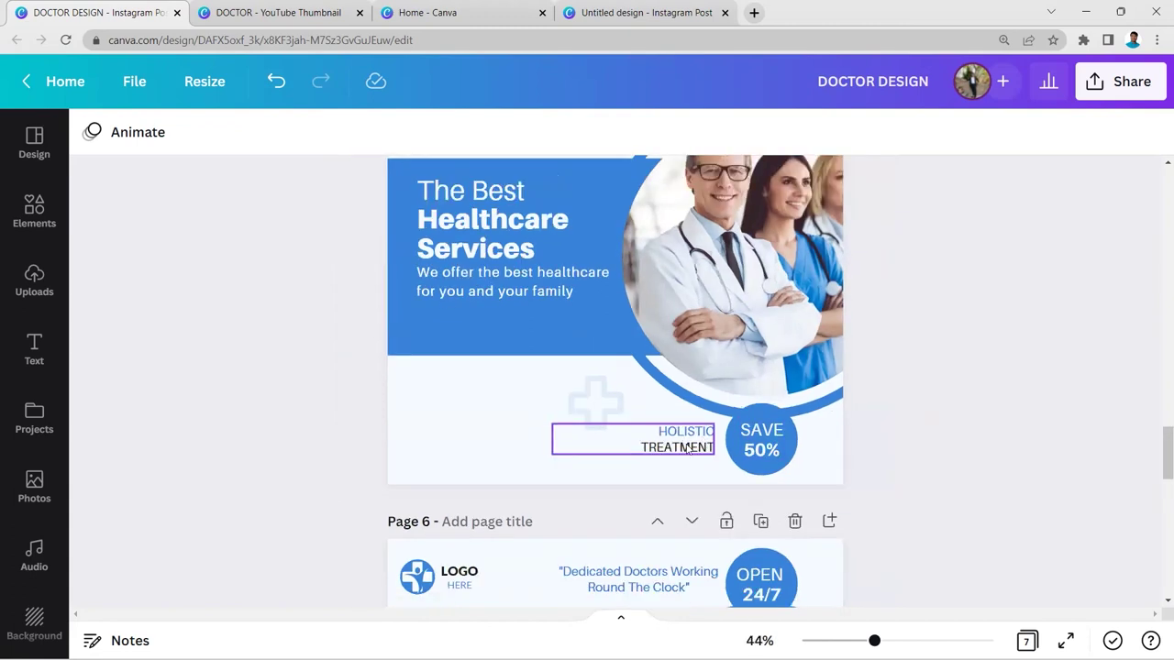
left_click(688, 447)
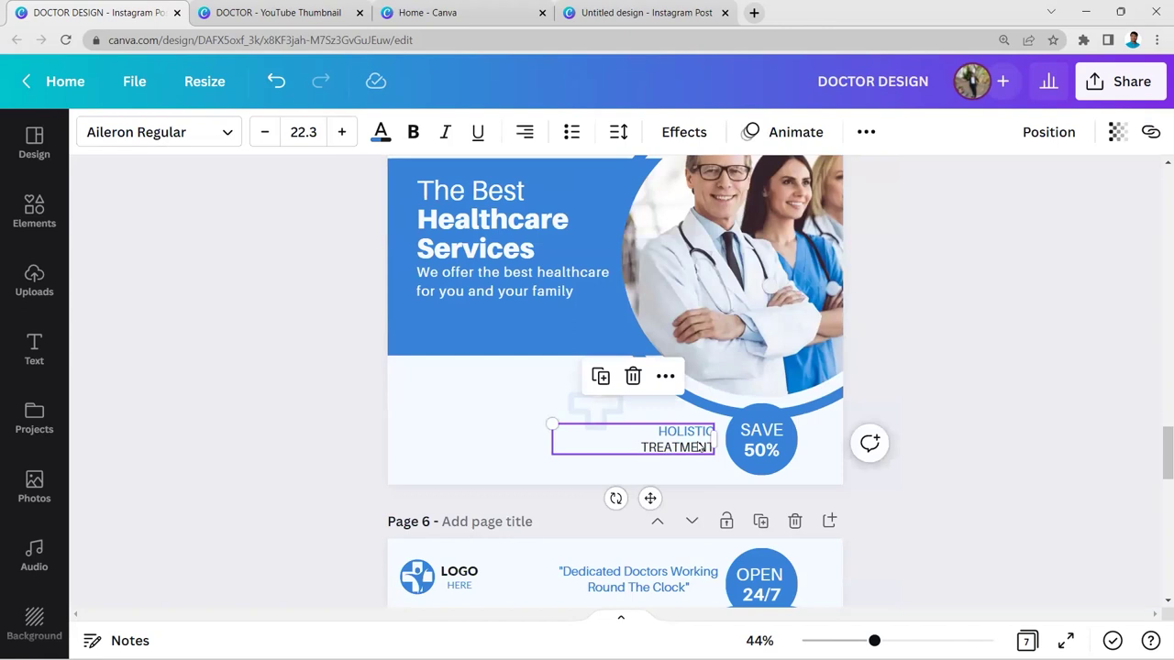
scroll(700, 446, "up", 2)
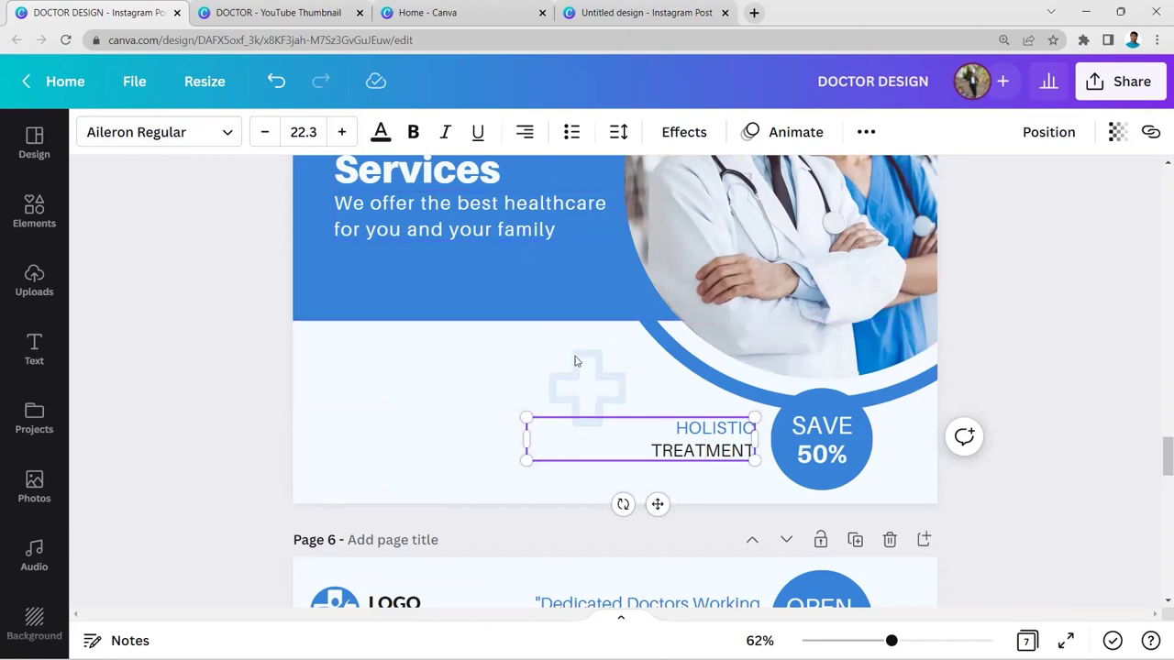
- Try recolouring the word "HOLISTIC" in dark grey from the document colours and undo the change
left_click(714, 428)
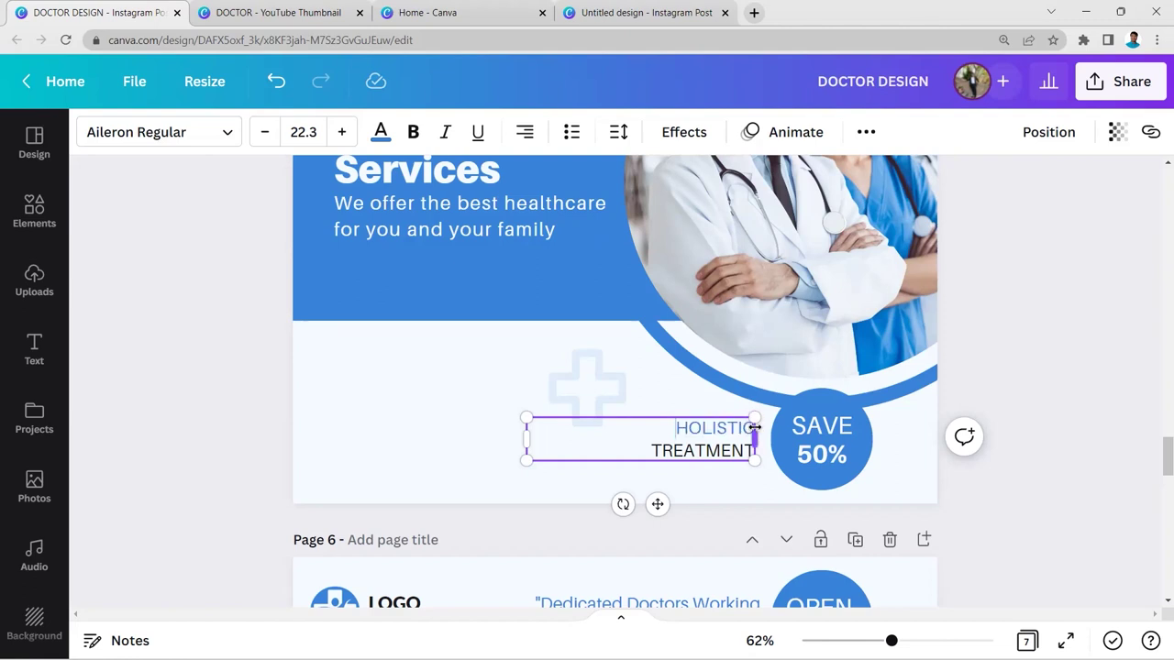
key("shift+End")
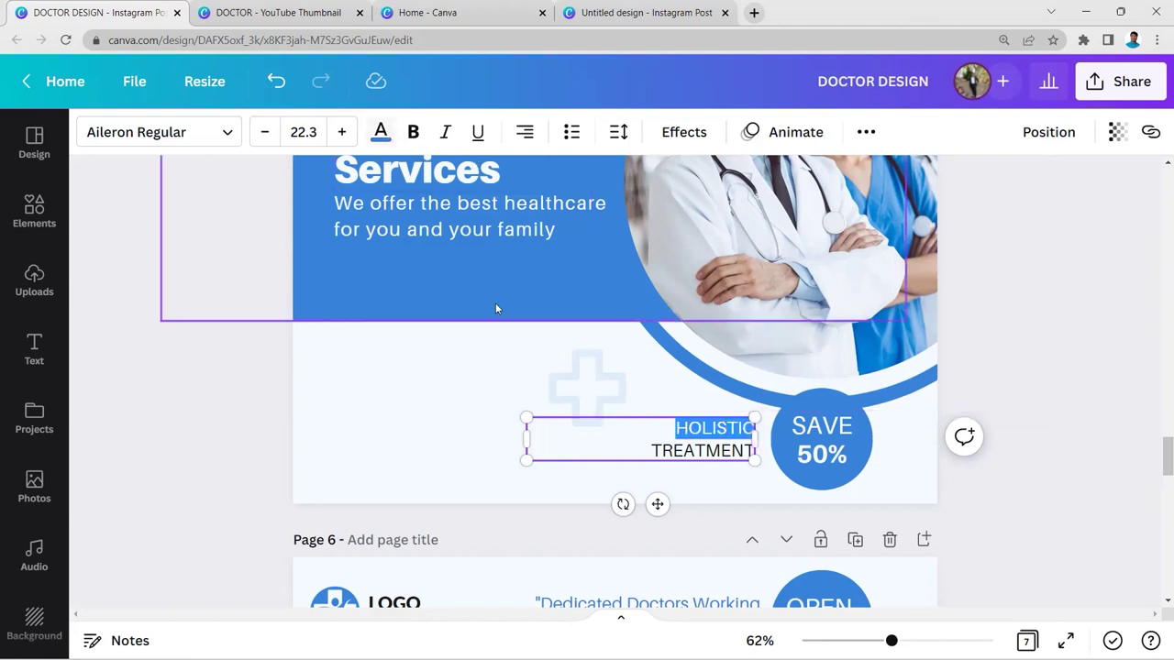
left_click(381, 132)
left_click(217, 246)
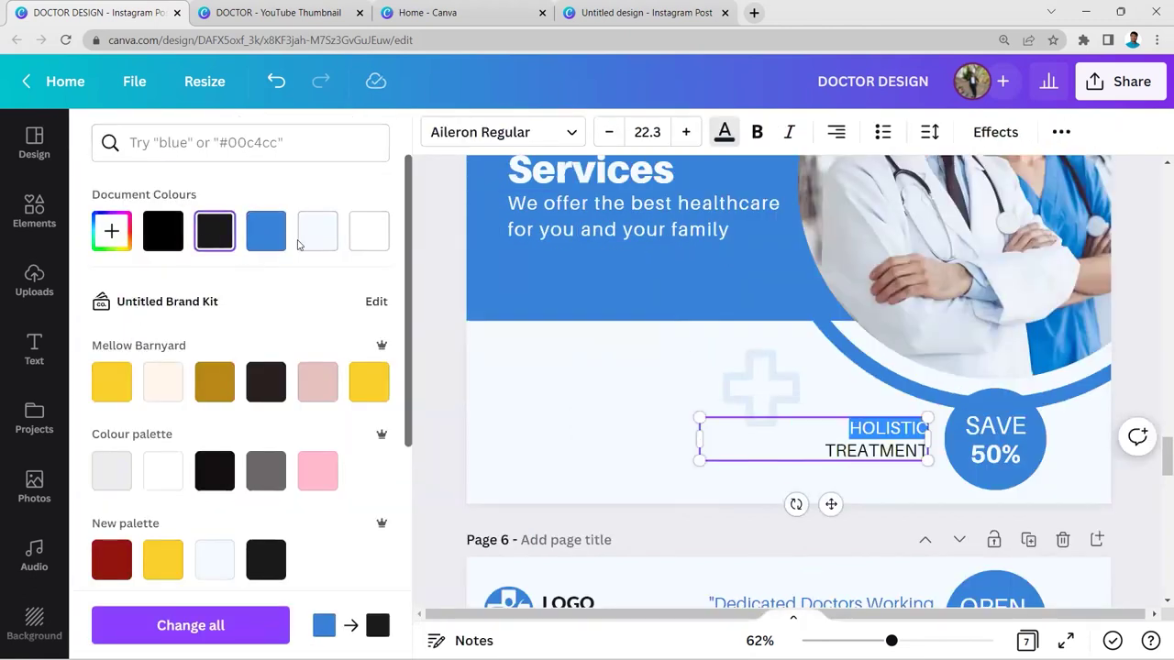
key("Escape")
key("ctrl+z")
- Try deleting the "LOGO HERE" text on page 6 and slightly enlarging the logo icon
scroll(720, 335, "down", 3, "ctrl")
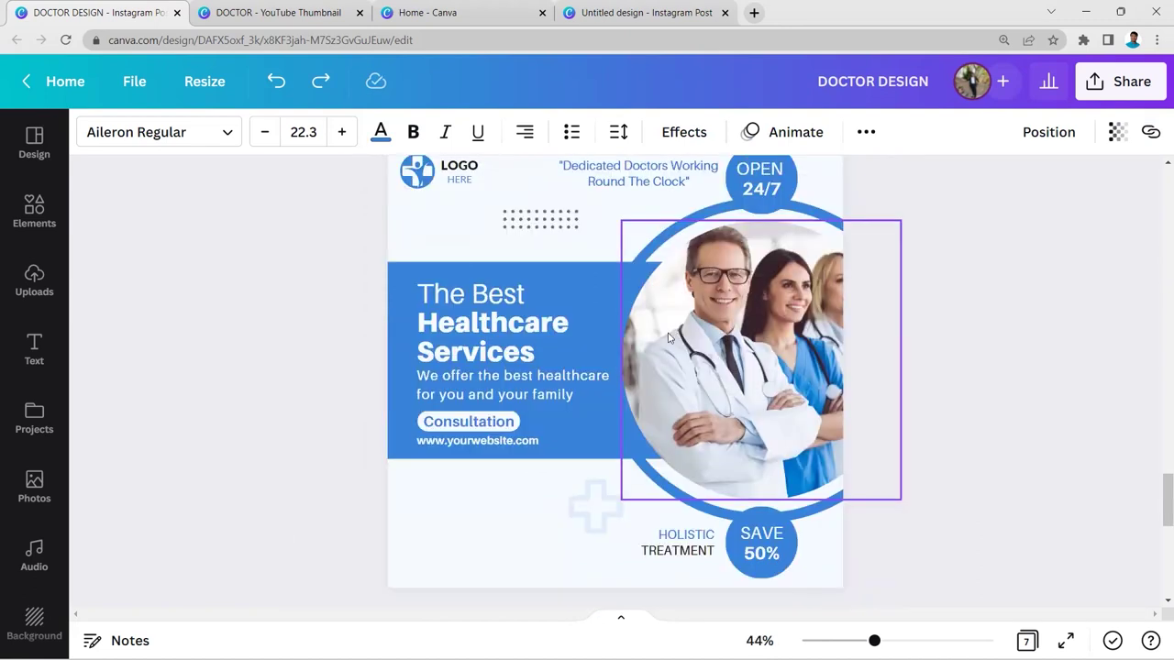
scroll(669, 339, "up", 1)
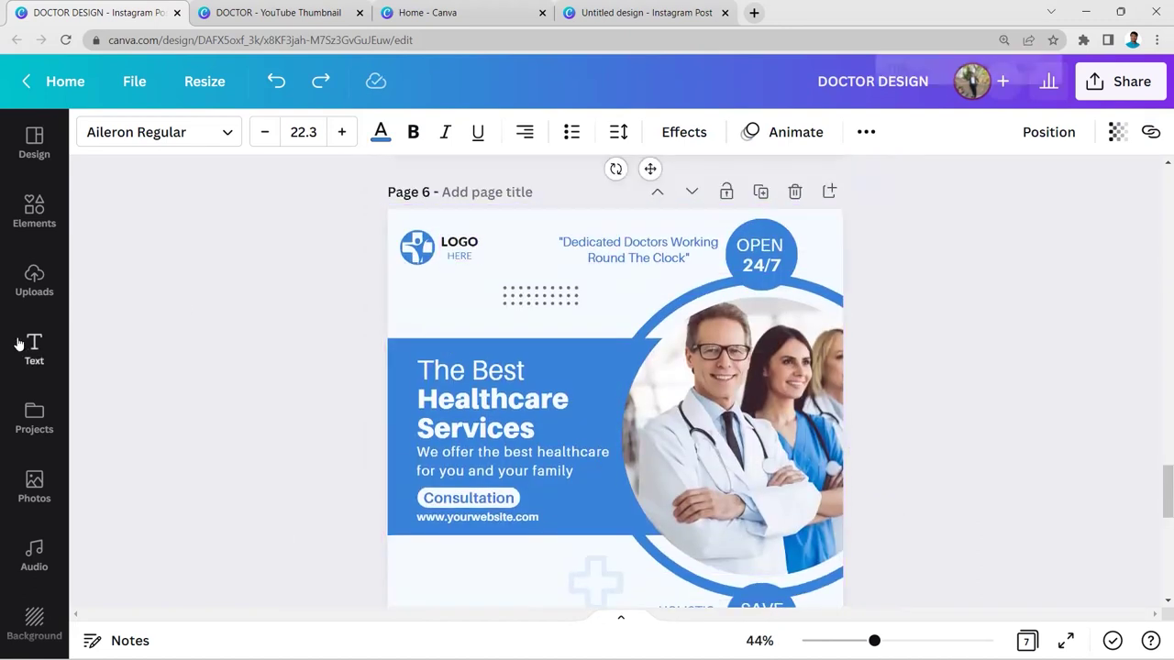
key("ctrl+minus")
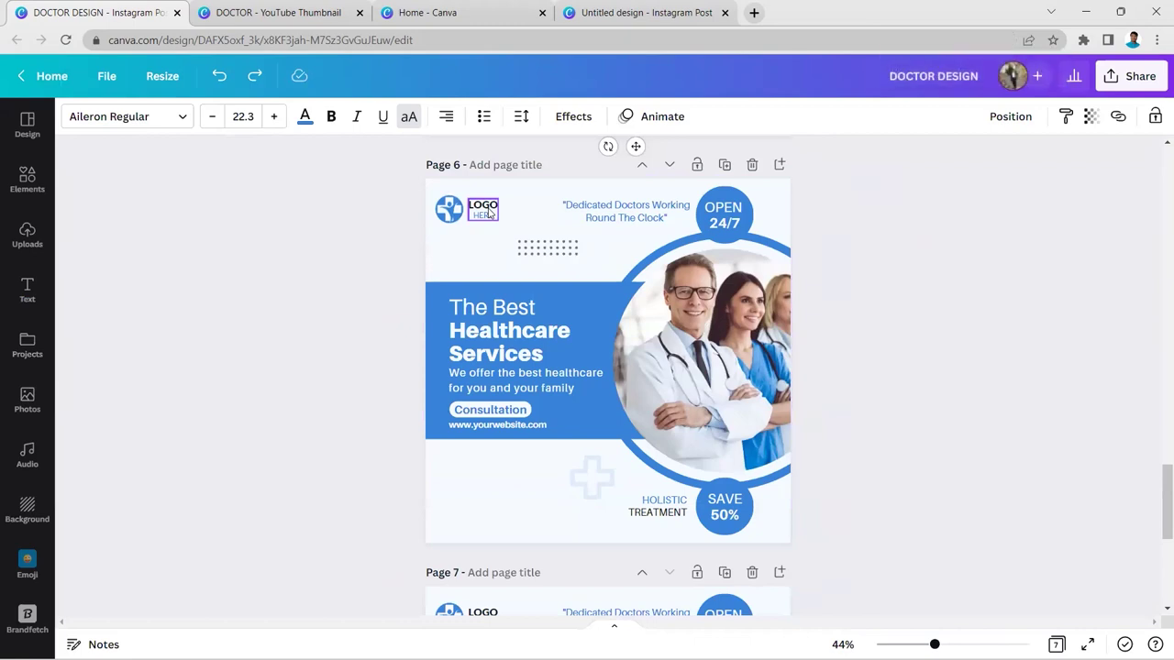
scroll(488, 213, "up", 1, "ctrl")
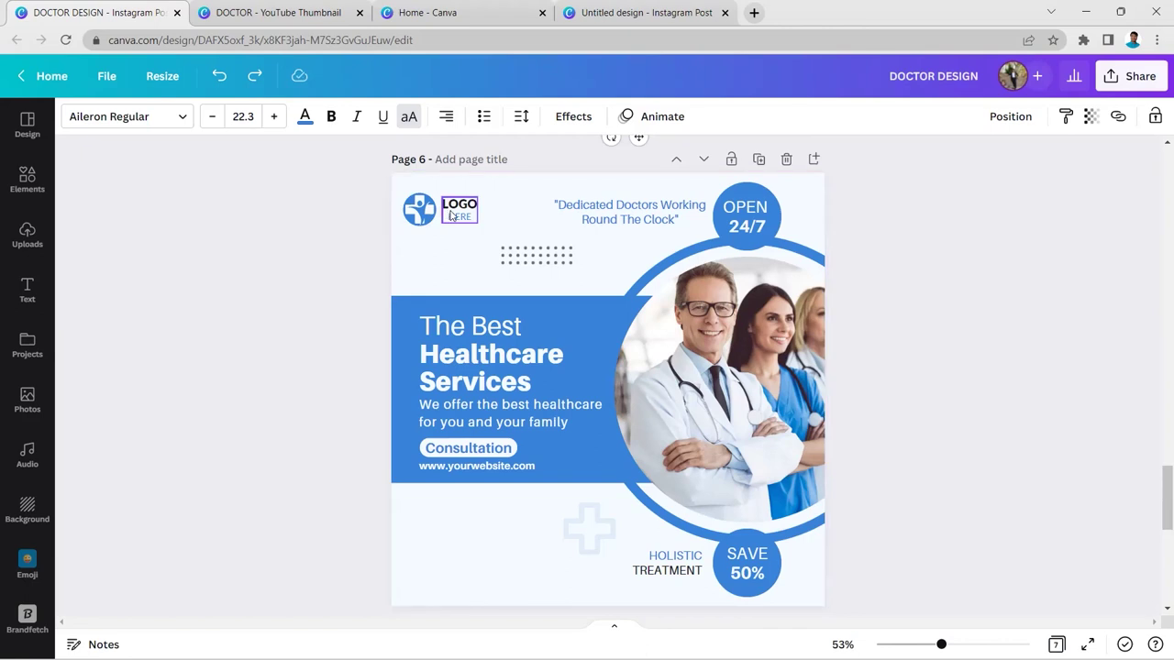
left_click(450, 215)
key("Delete")
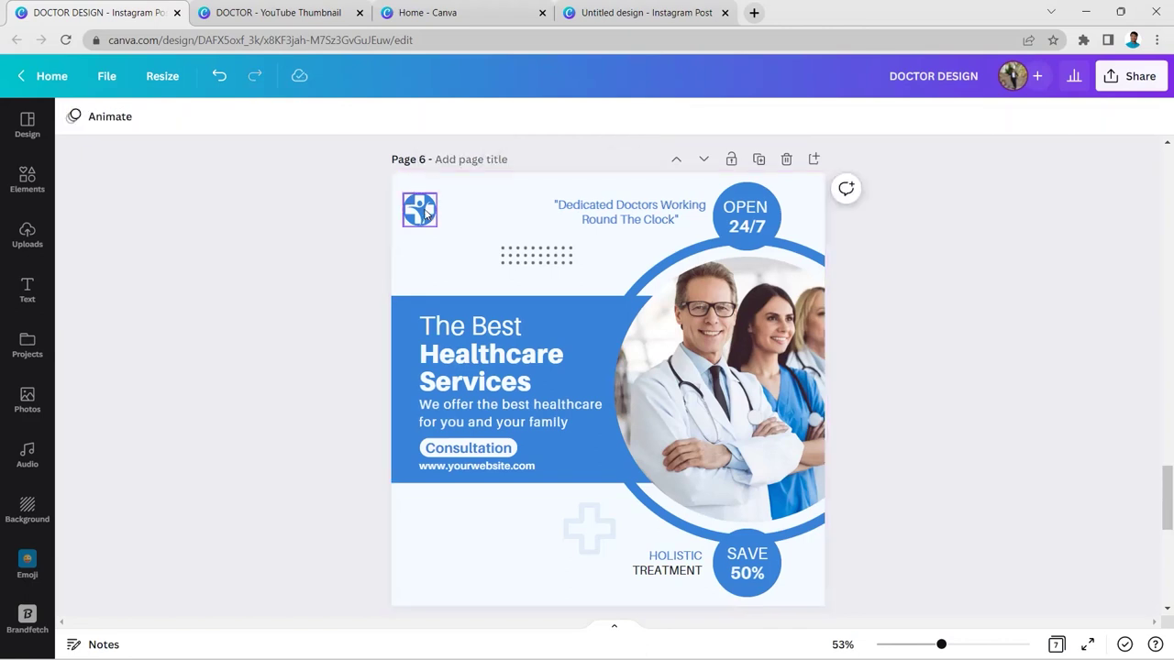
left_click(421, 211)
left_click_drag(421, 211, 448, 188)
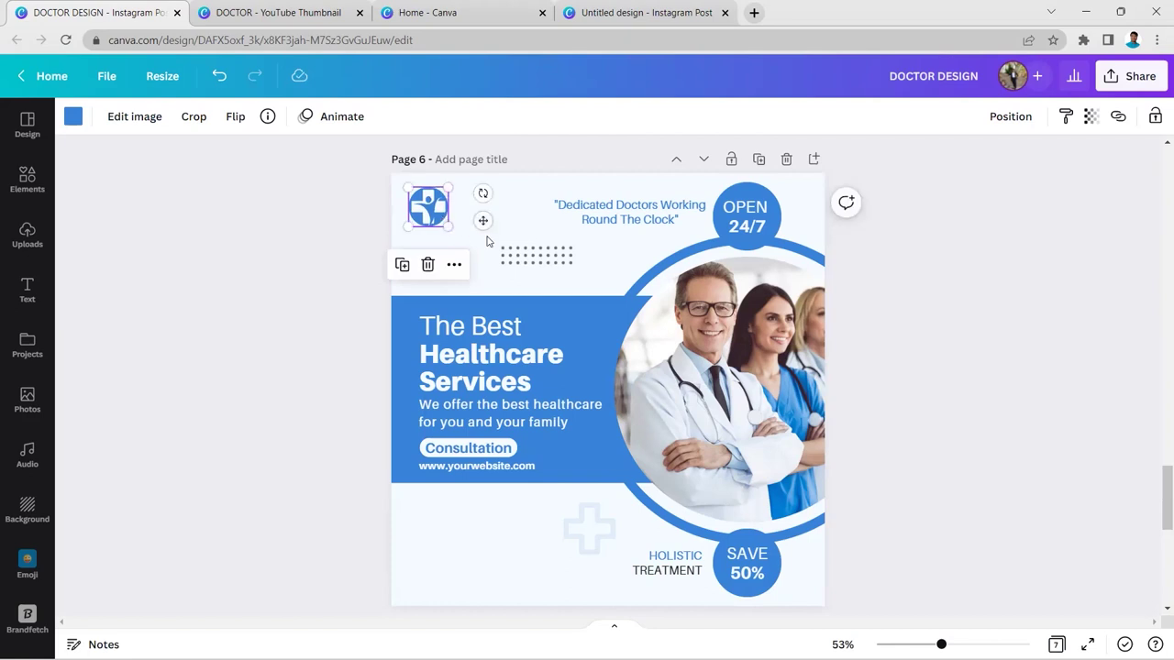
- Undo the logo icon's changes and the deletion of the "LOGO HERE" text on page 6
key("ctrl+z")
key("ctrl+z")
key("ctrl+z")
- Examine the rounded shape behind "Consultation" on page 6 and look at the basic shapes among the elements
scroll(917, 265, "down", 1)
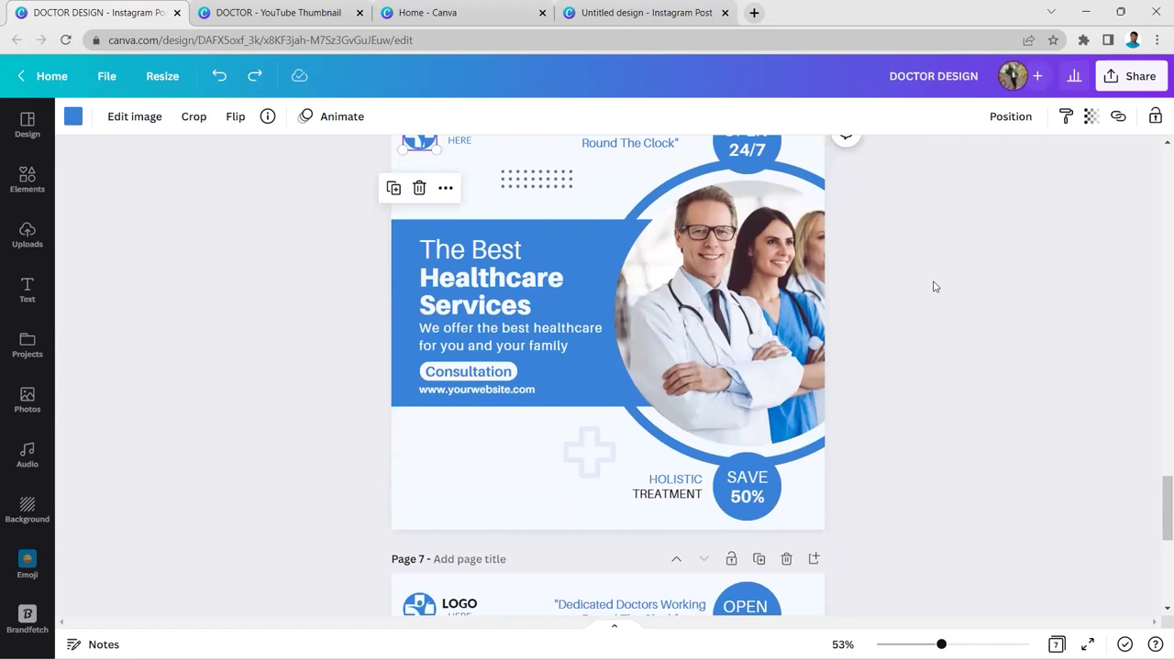
scroll(933, 287, "down", 4)
scroll(618, 338, "up", 6)
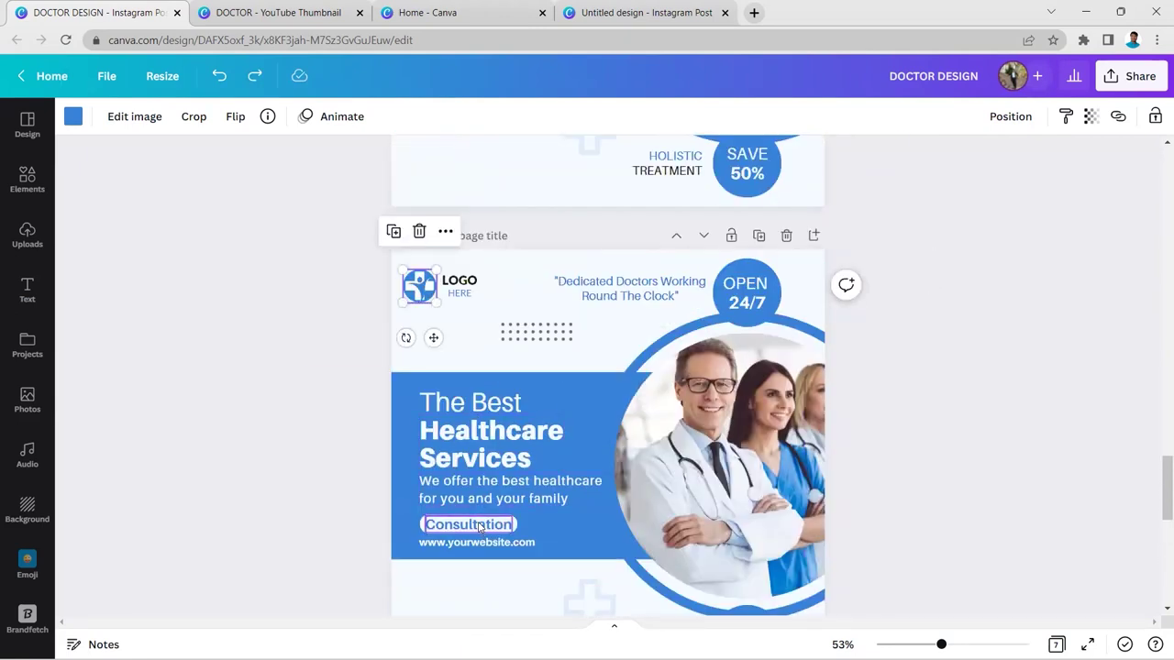
scroll(480, 523, "up", 2)
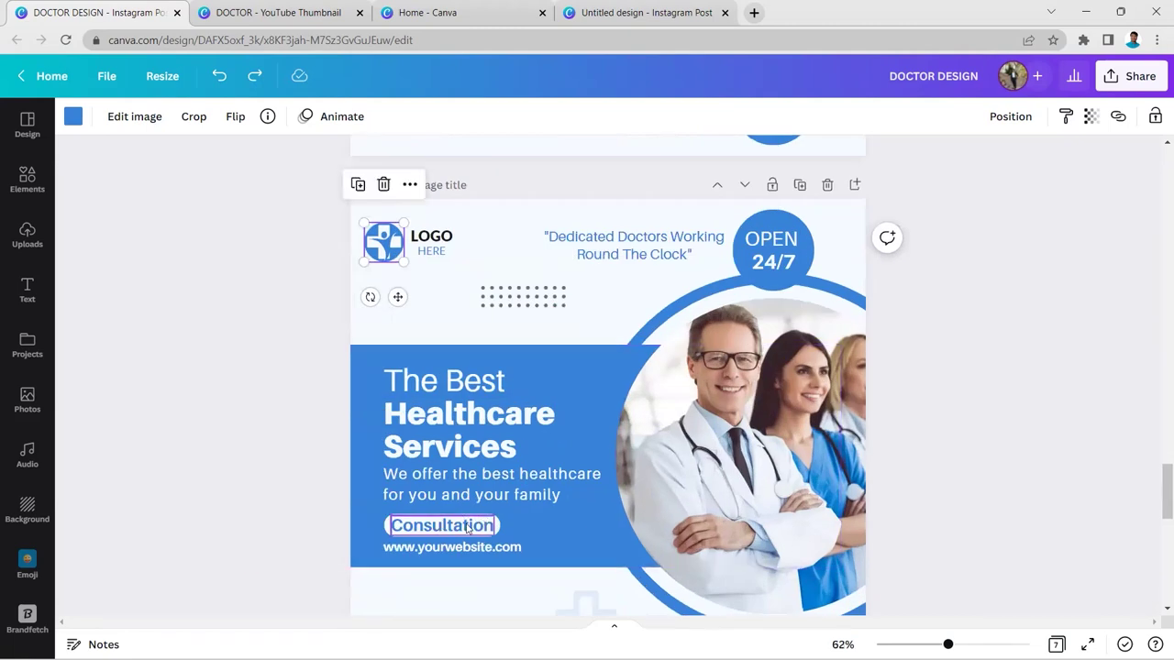
scroll(466, 486, "down", 1)
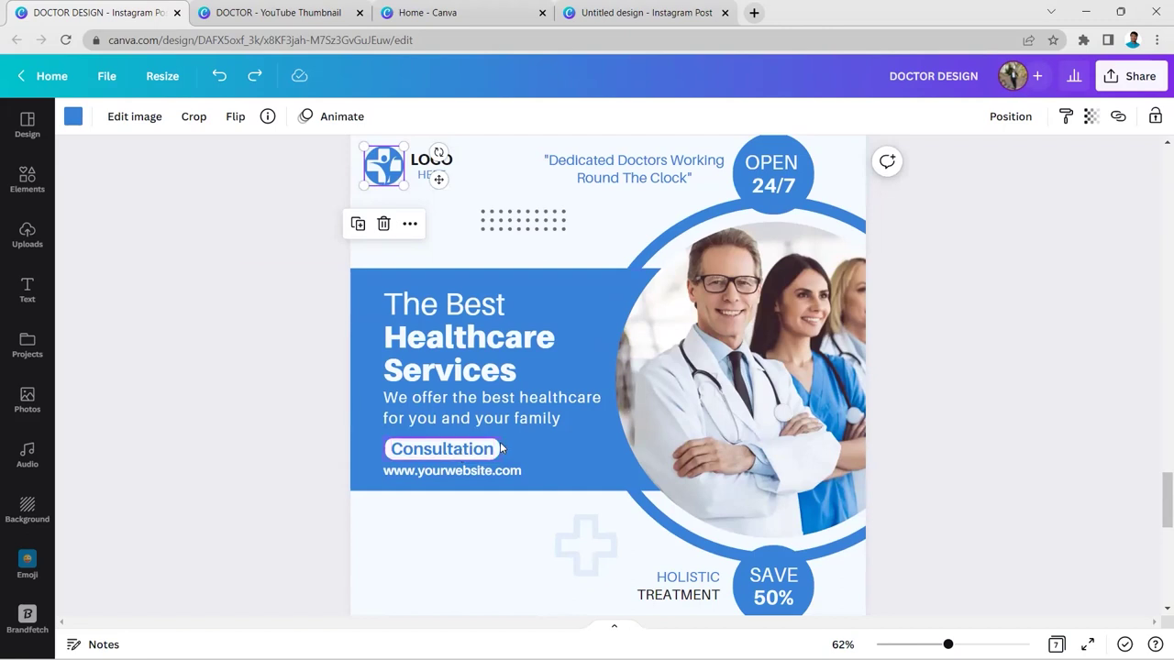
left_click(495, 449)
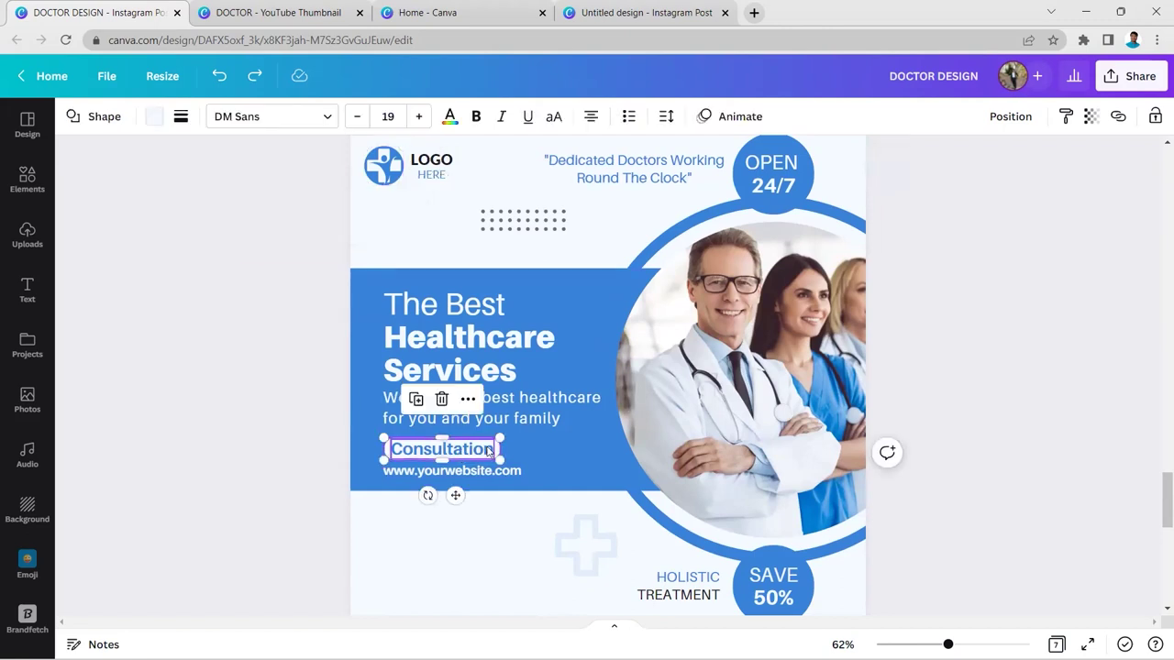
left_click(27, 179)
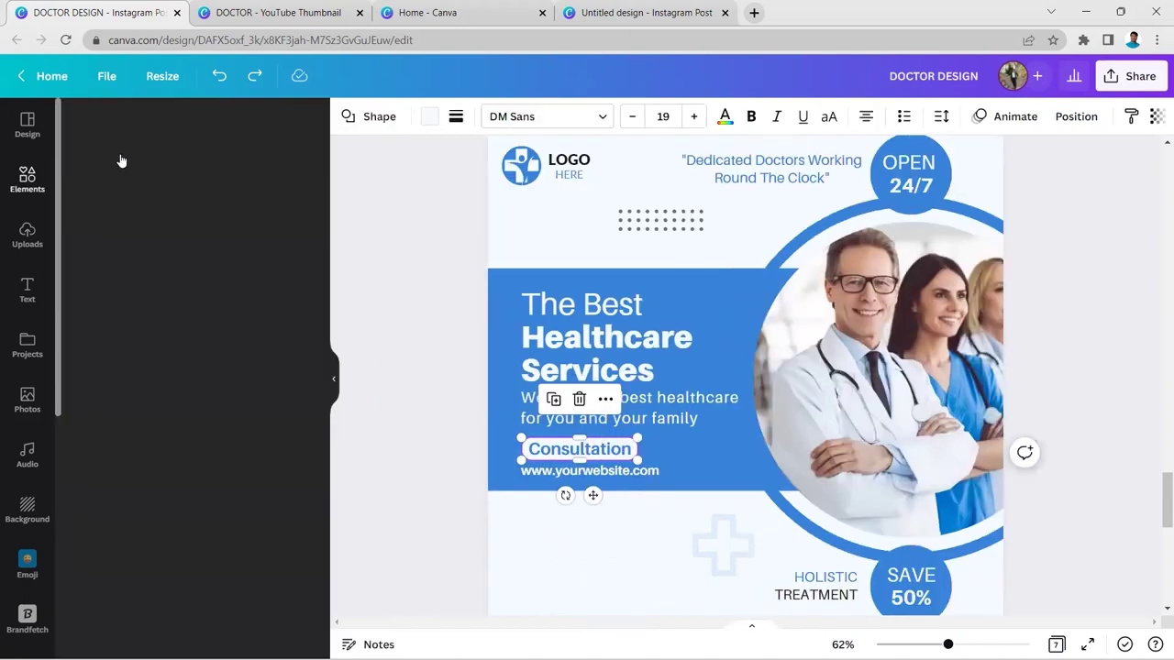
left_click(267, 124)
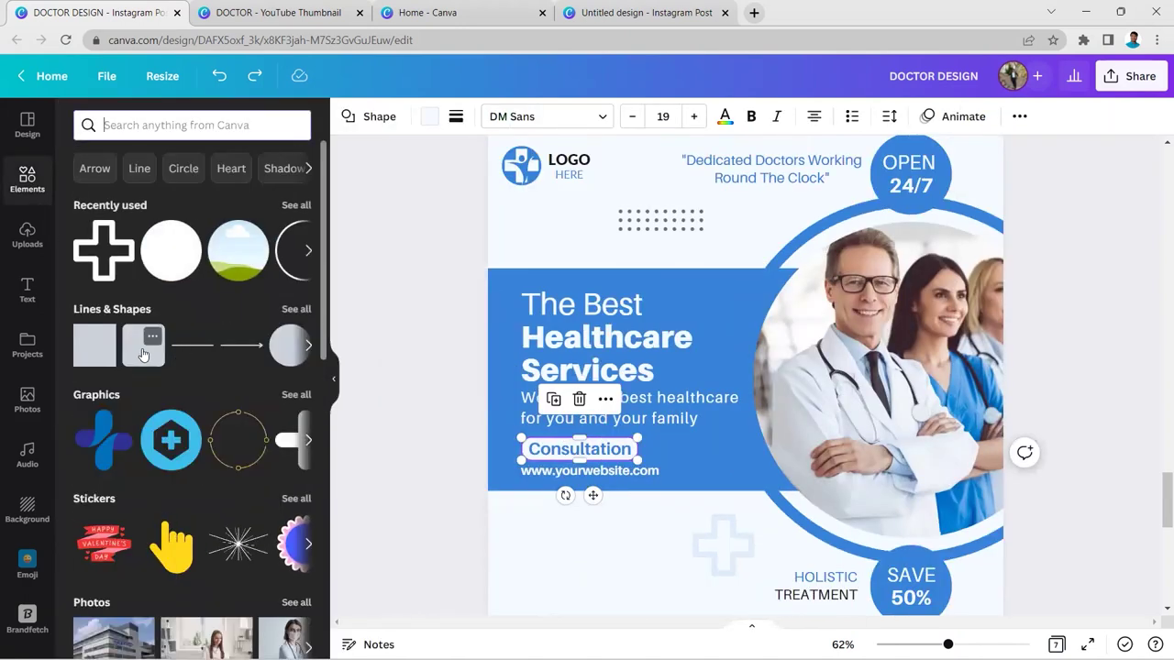
left_click(334, 380)
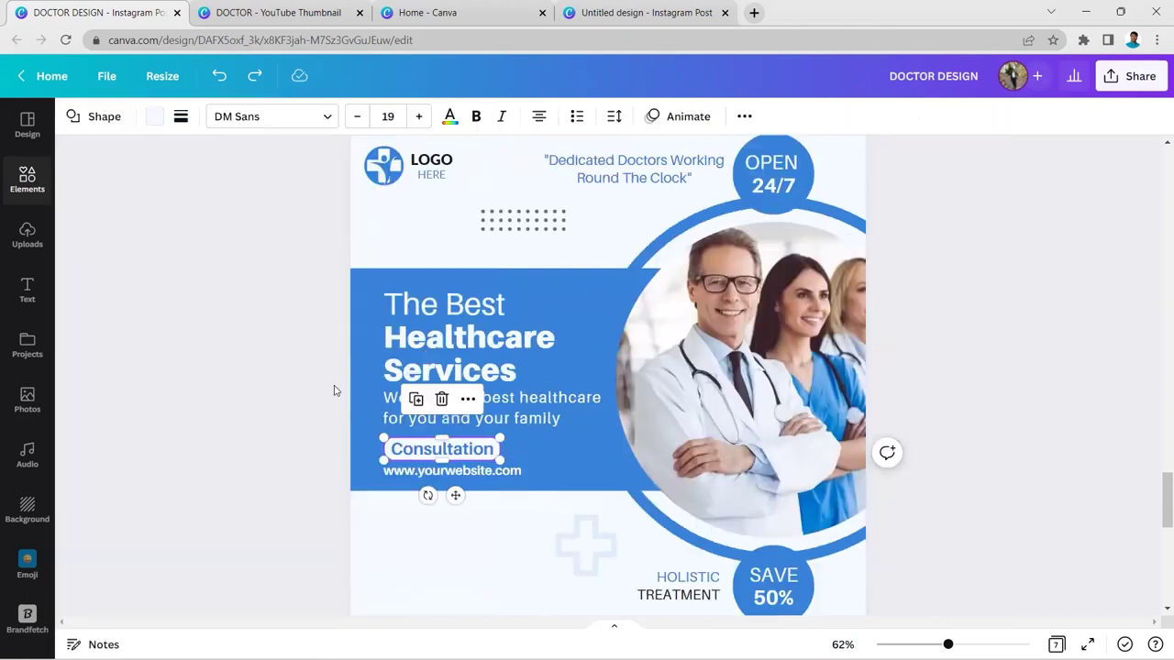
- Check the font settings of the "Consultation" text and the website address on page 6
double_click(445, 447)
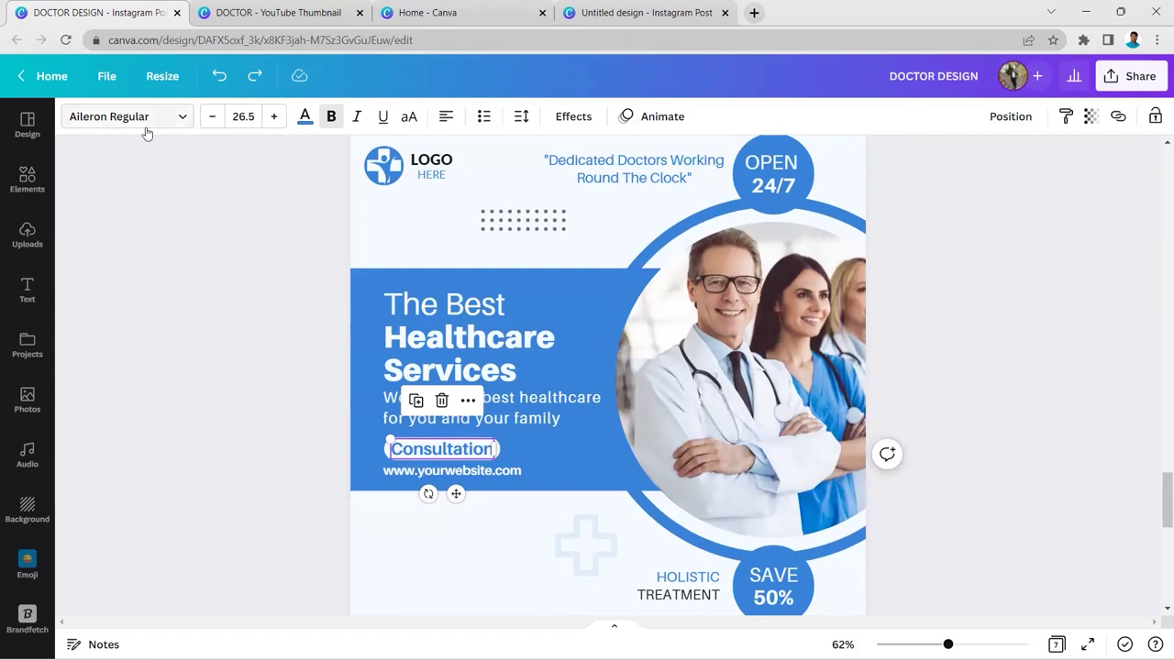
double_click(452, 471)
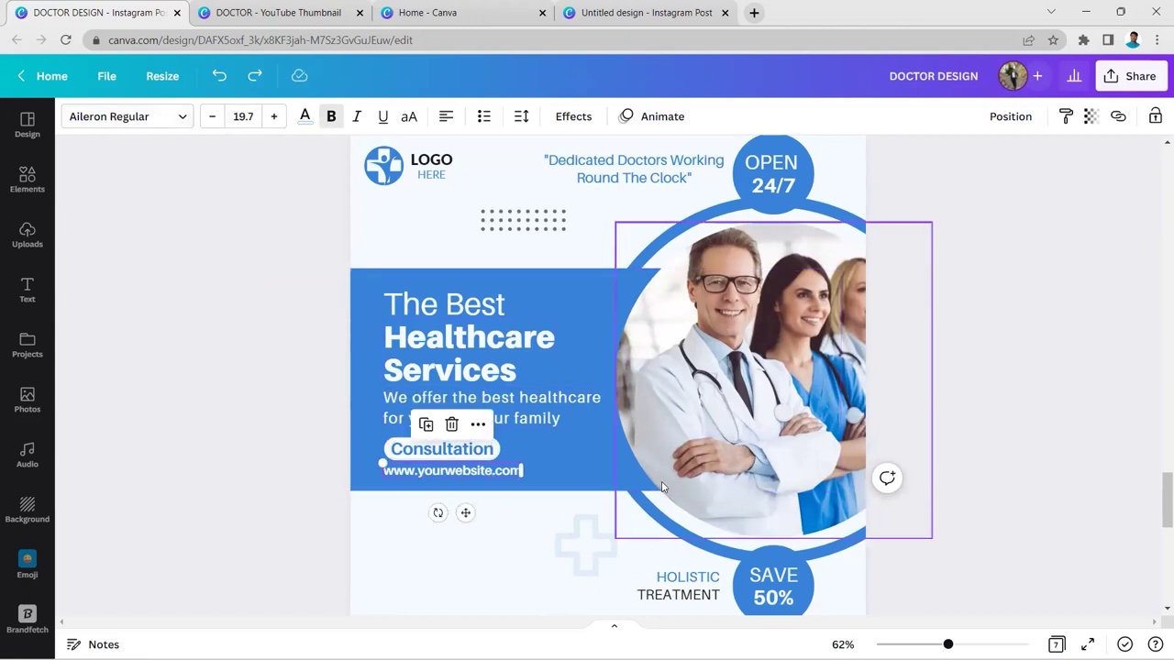
scroll(556, 470, "down", 3, "ctrl")
left_click(851, 395)
- Examine the phone icon, the phone number and the "Call to find more" text on page 7
scroll(851, 395, "down", 4)
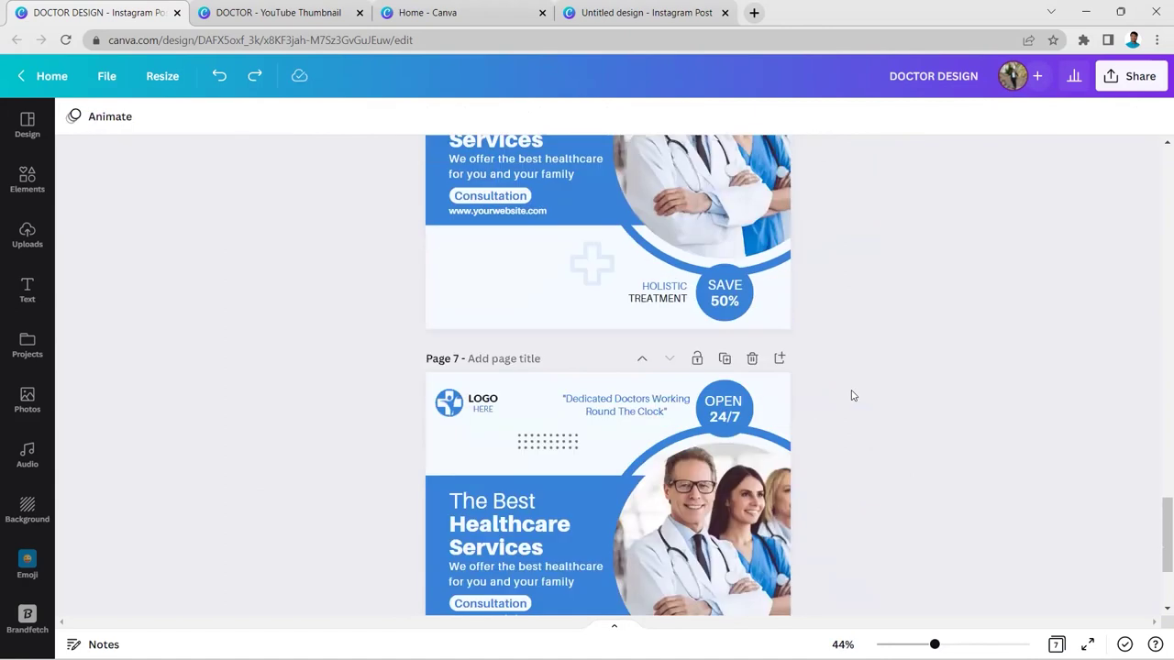
scroll(849, 376, "down", 2)
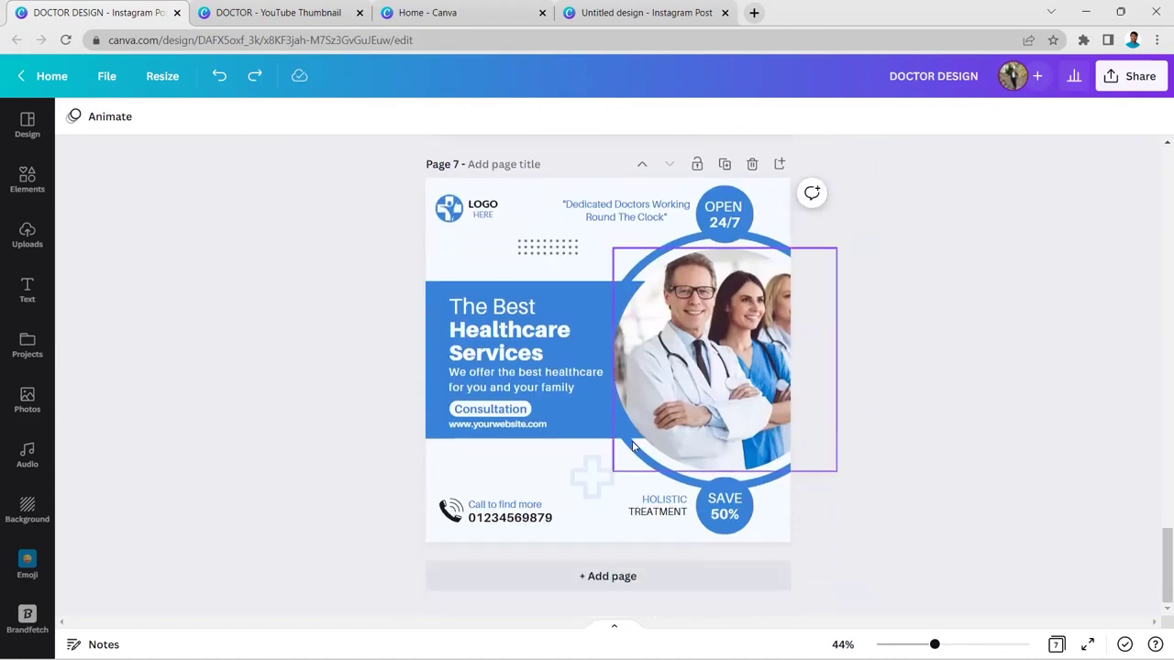
scroll(633, 447, "up", 2, "ctrl")
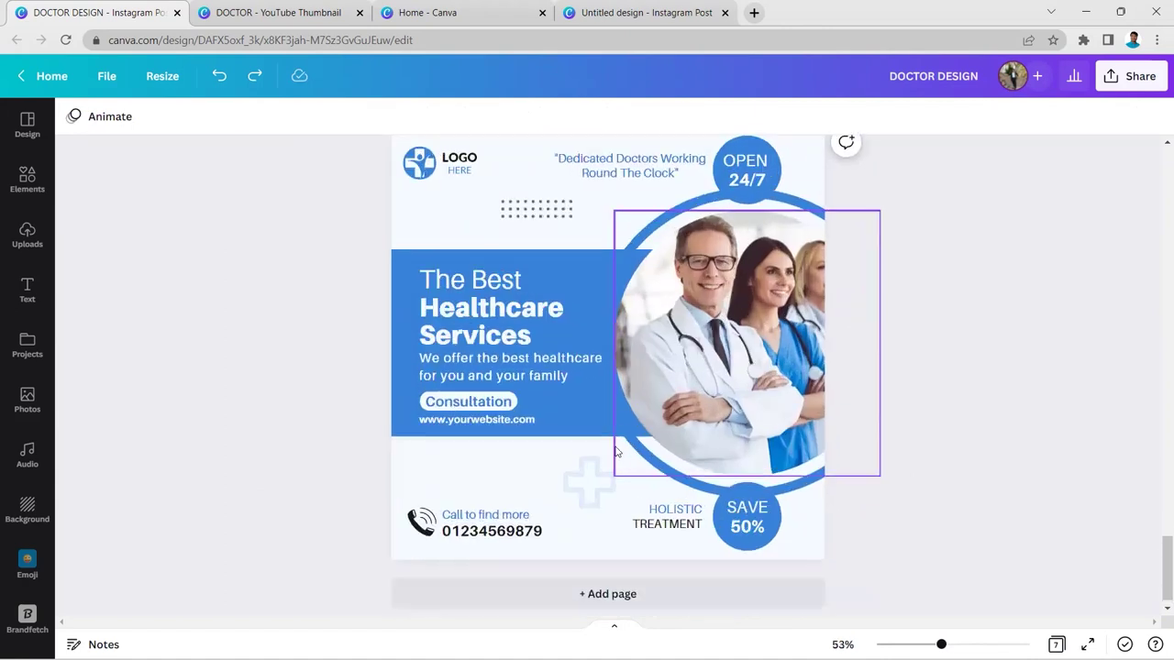
left_click(427, 527)
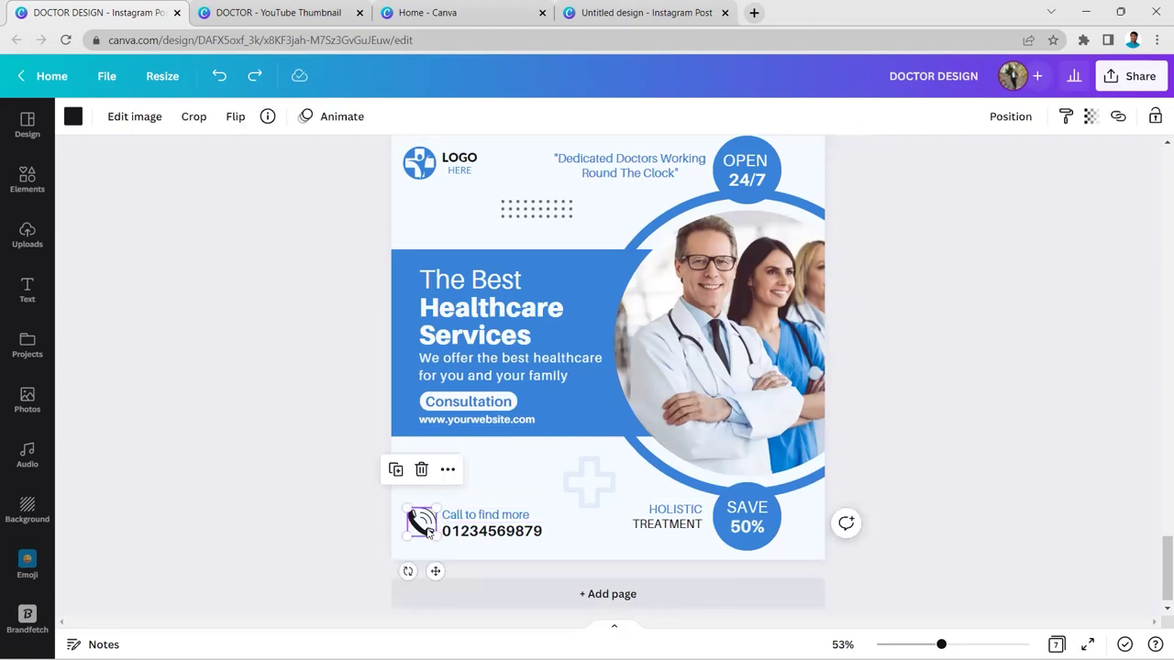
left_click(497, 532)
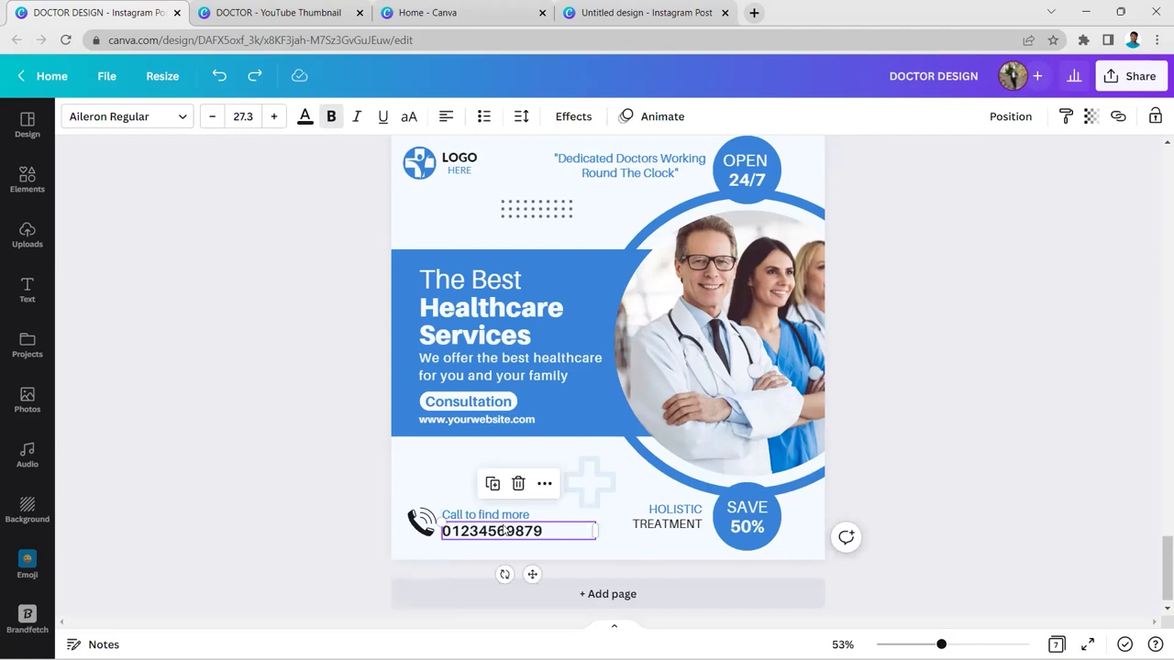
left_click(511, 516)
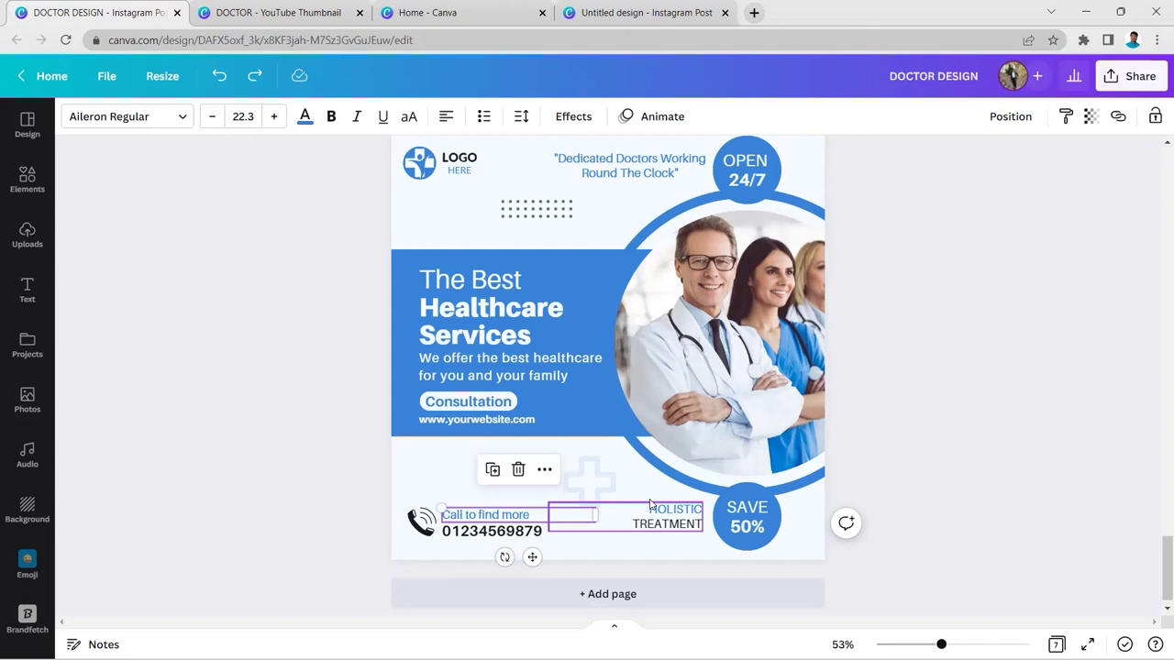
scroll(641, 476, "down", 1)
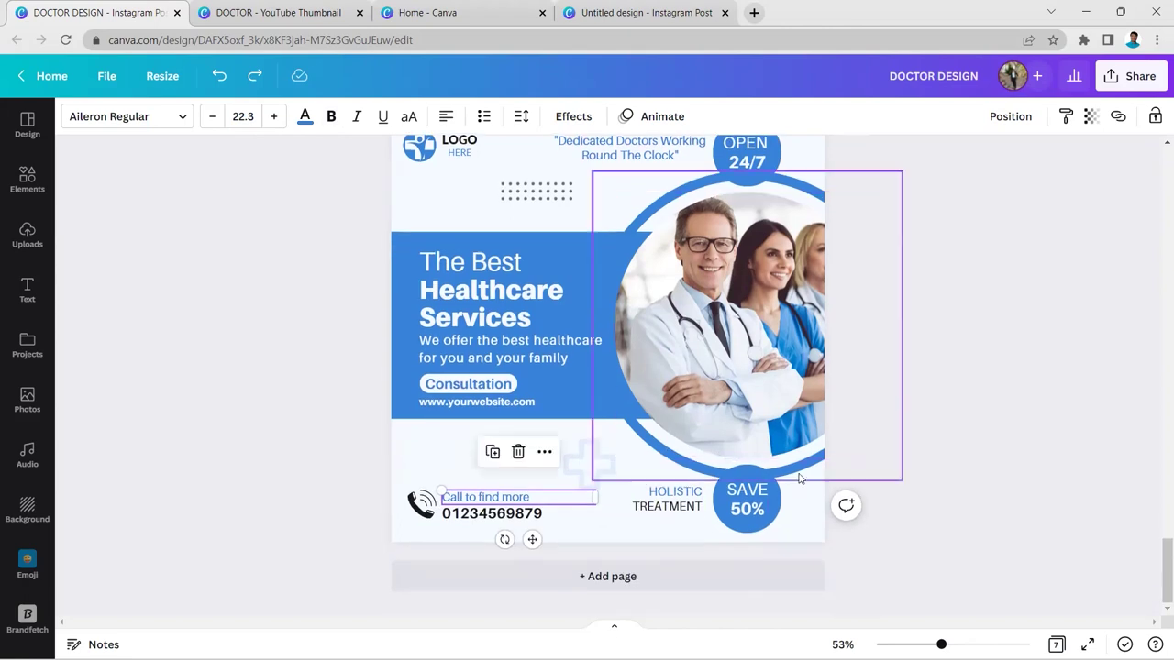
scroll(697, 367, "up", 2)
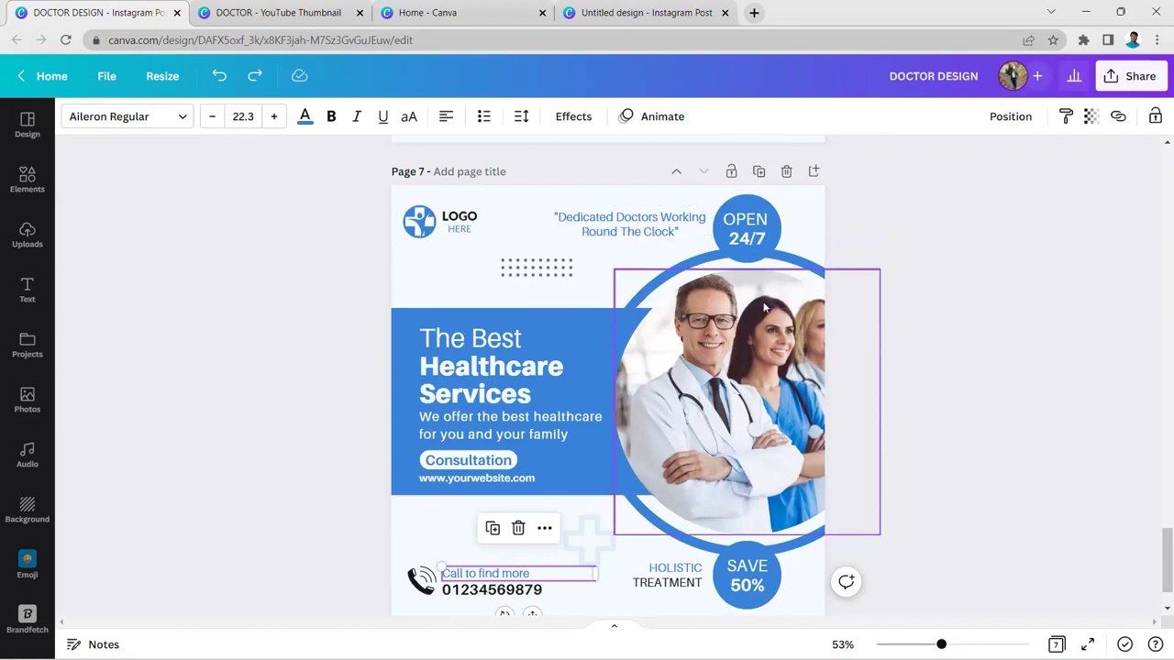
- Download only page 7 as a PNG at size 3.125 (3,375 × 3,375 px)
left_click(1155, 73)
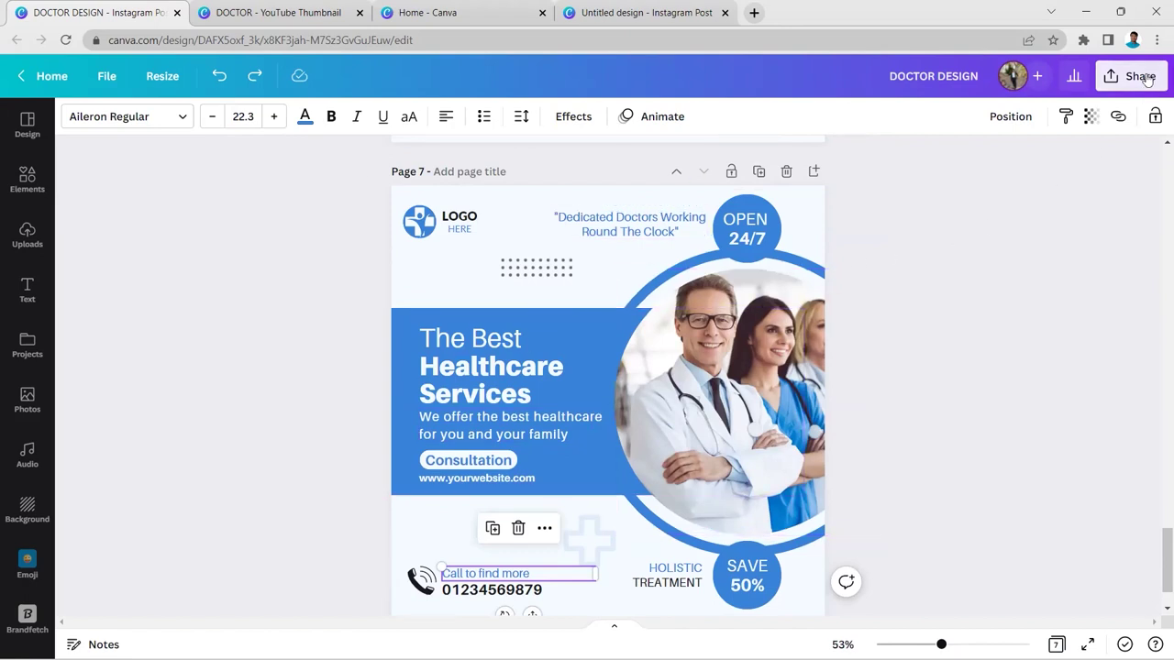
left_click(980, 447)
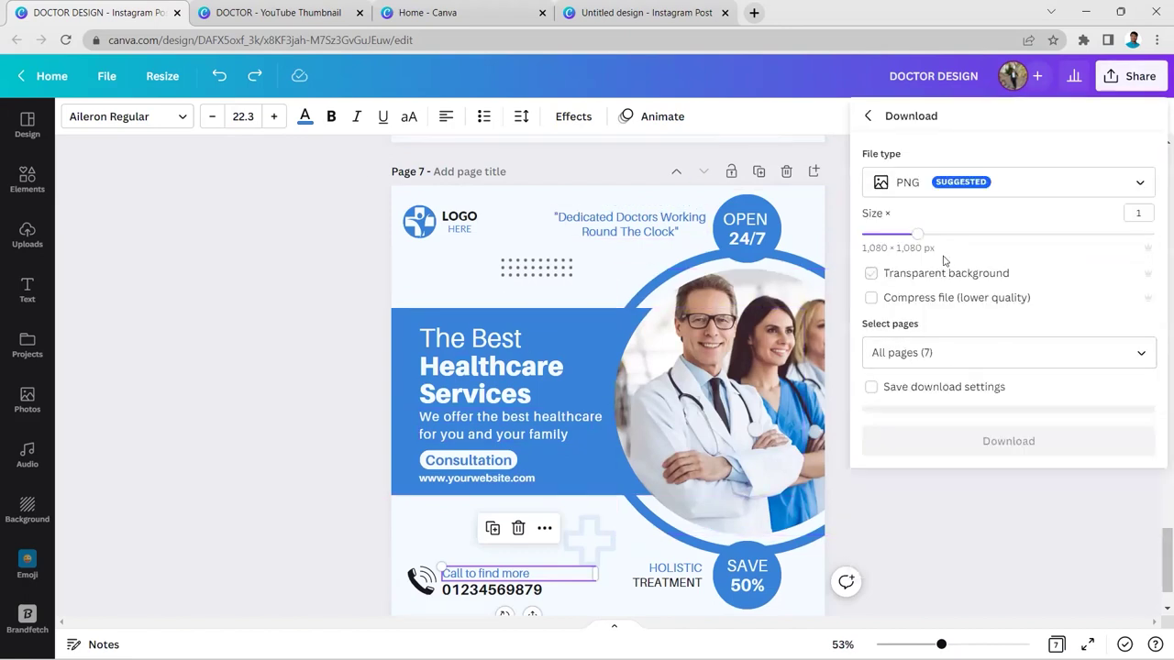
left_click_drag(917, 236, 1153, 236)
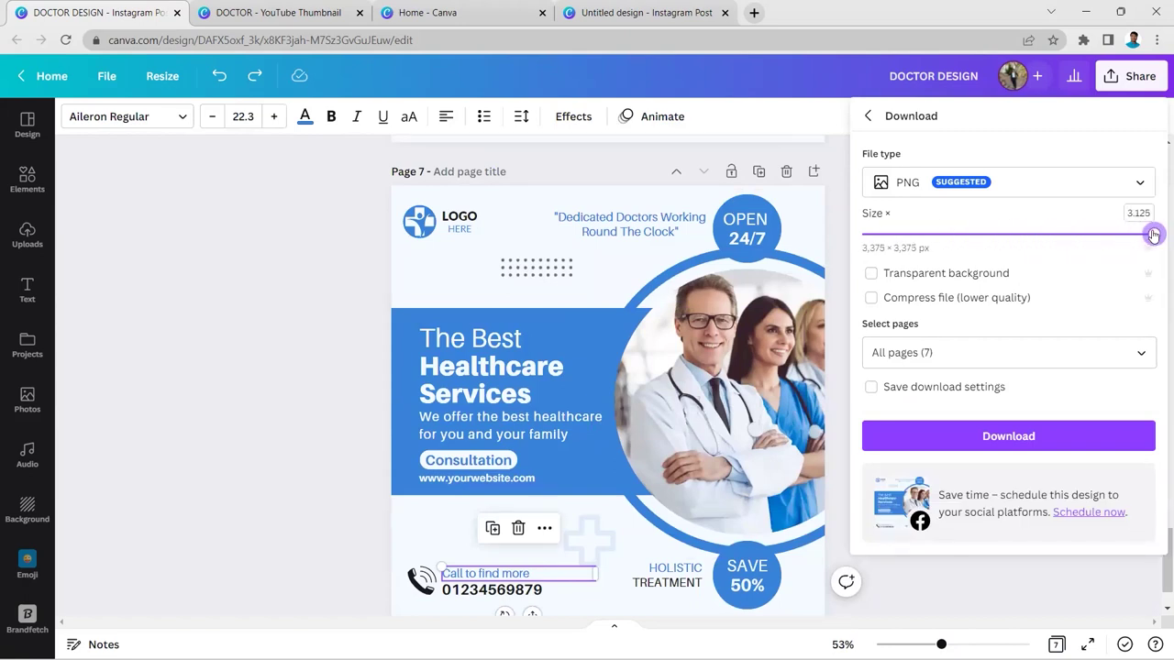
left_click(1032, 357)
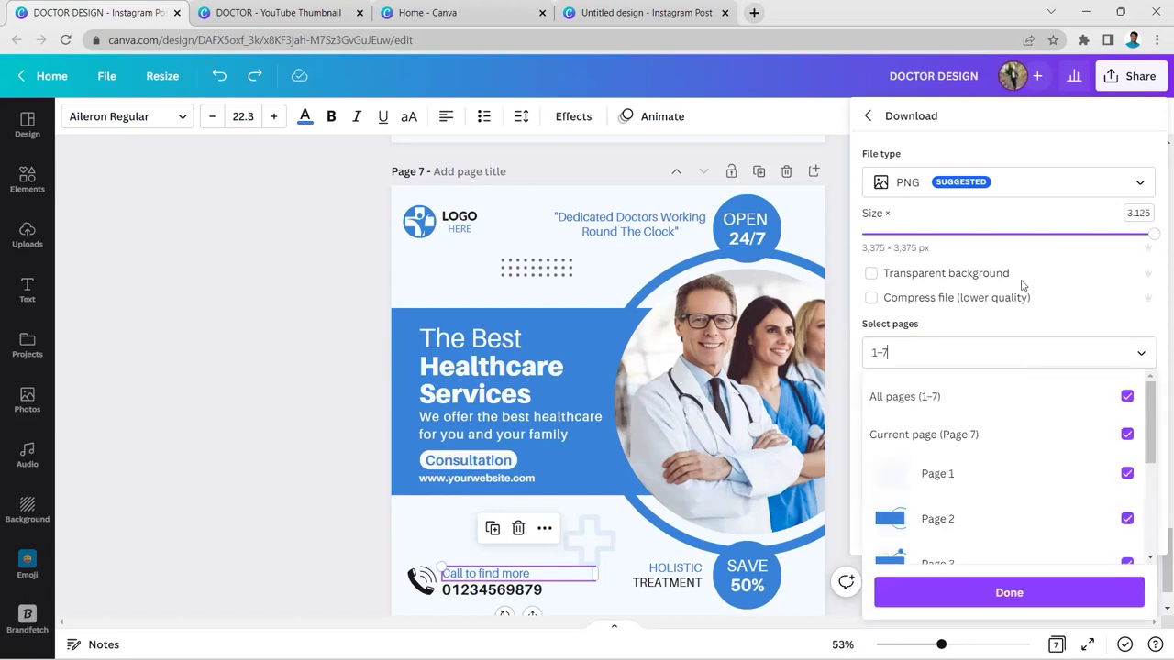
left_click(1032, 397)
left_click(1030, 433)
left_click(1048, 592)
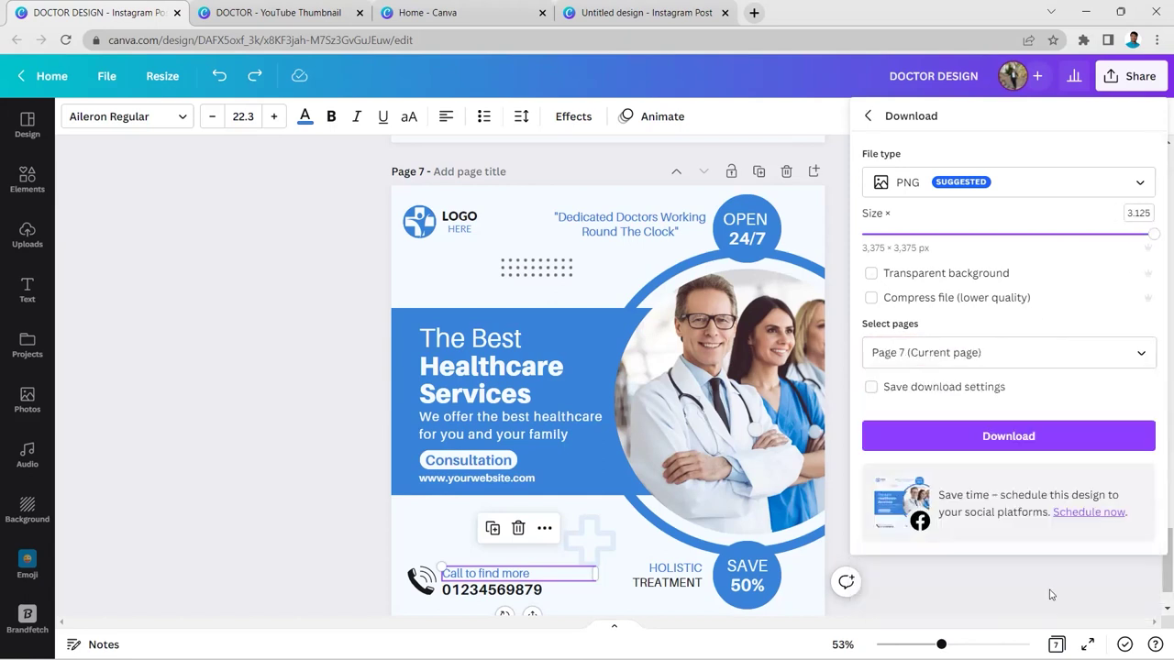
left_click(1006, 439)
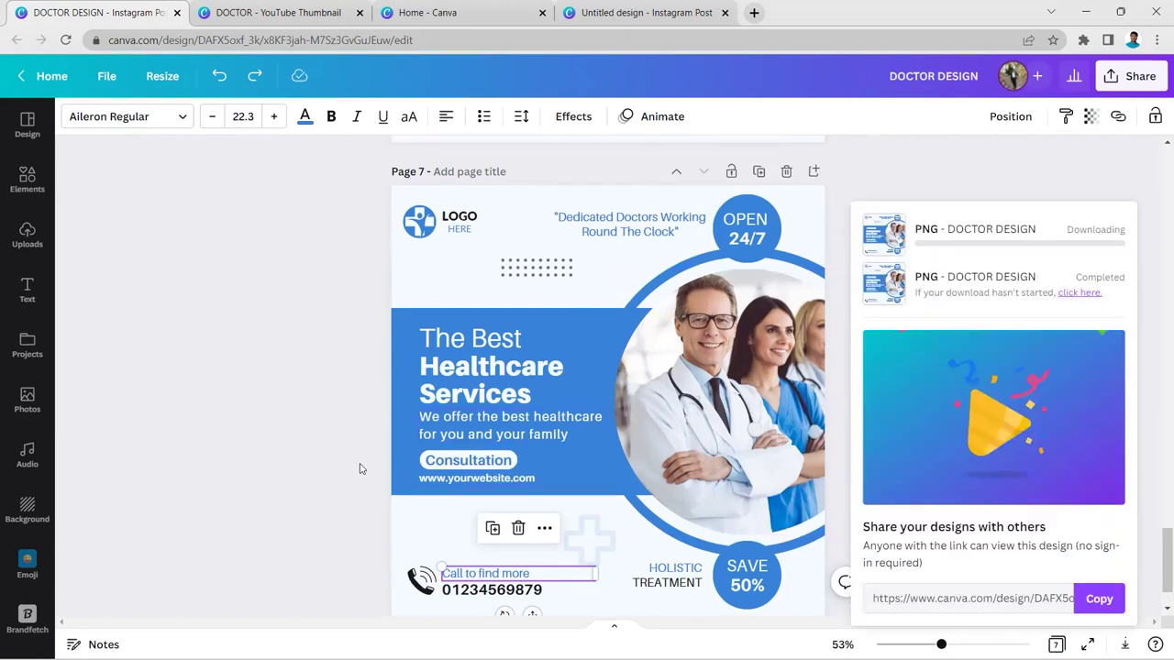